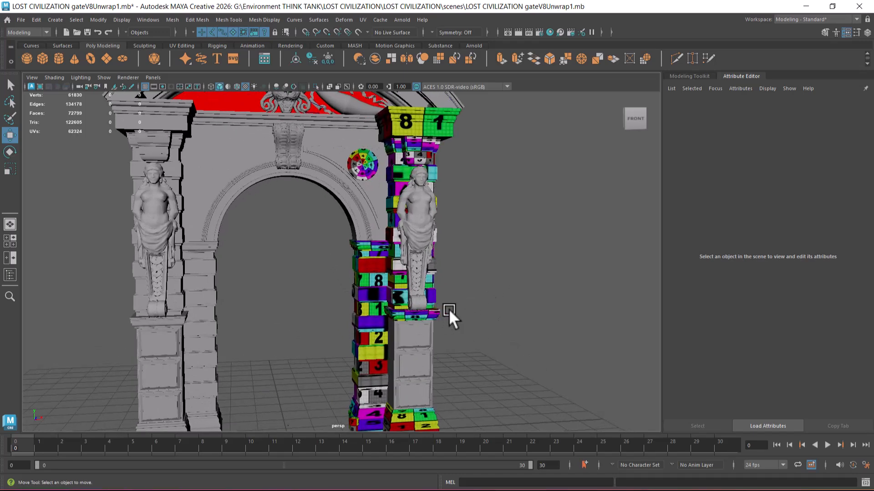
# Examine the gate in shaded and textured display, comparing the plain side's blocks with the checker-textured pillar, capital and pedestal.
pyautogui.press('4')
pyautogui.press('5')
pyautogui.click(370, 269)
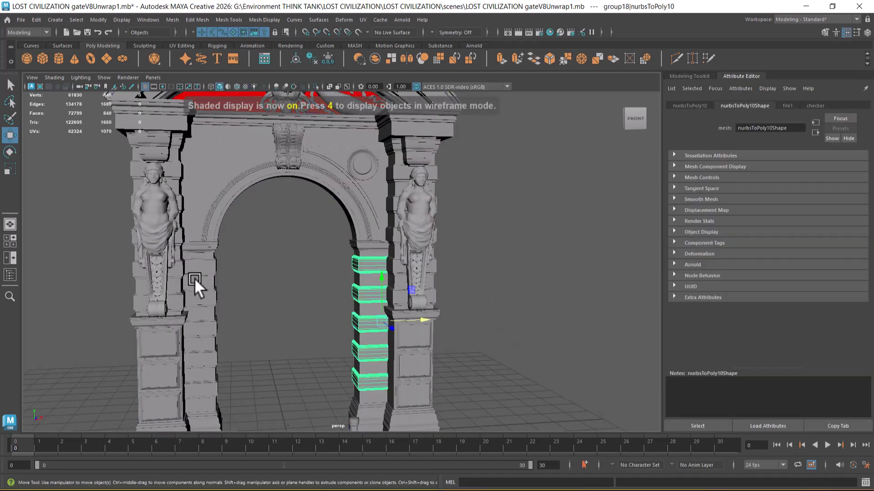
pyautogui.click(195, 270)
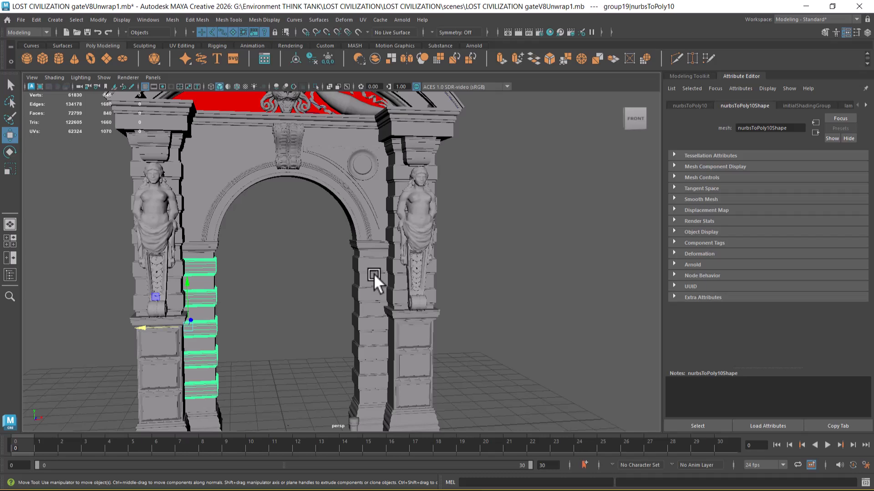
pyautogui.press('6')
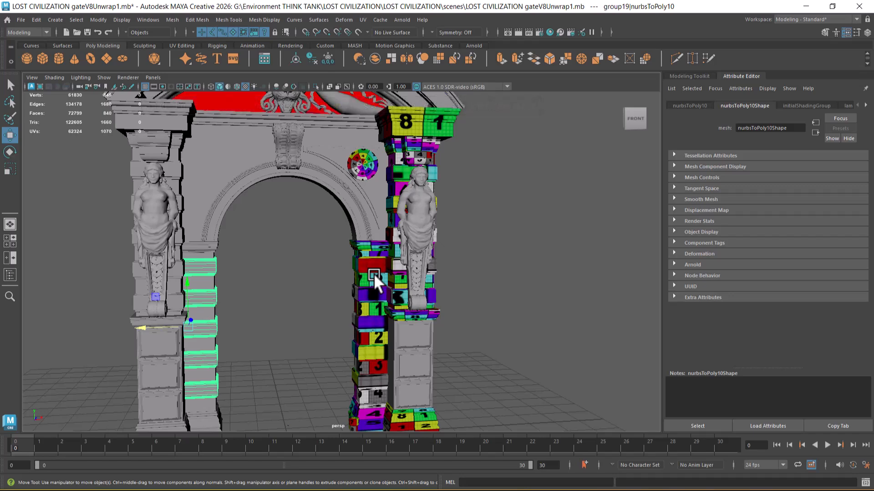
pyautogui.keyDown('alt'); pyautogui.moveTo(365, 305); pyautogui.dragTo(354, 321); pyautogui.keyUp('alt')
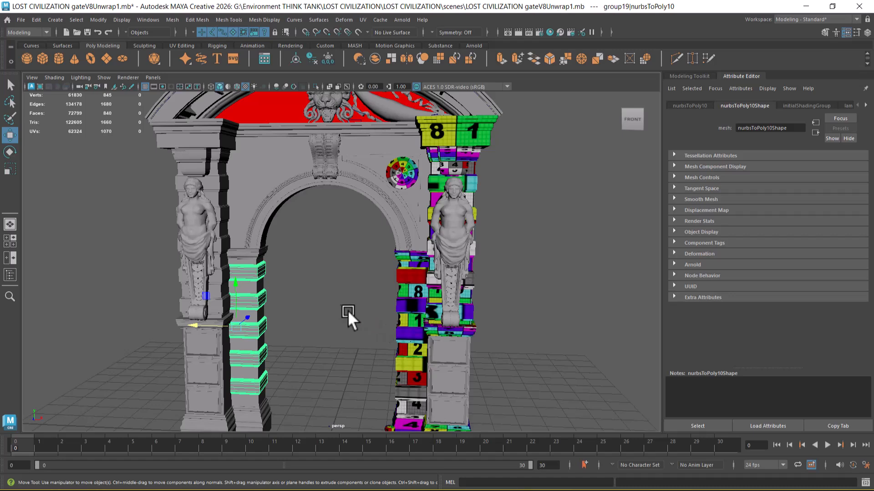
pyautogui.keyDown('alt'); pyautogui.moveTo(458, 176); pyautogui.dragTo(478, 150); pyautogui.keyUp('alt')
pyautogui.click(430, 139)
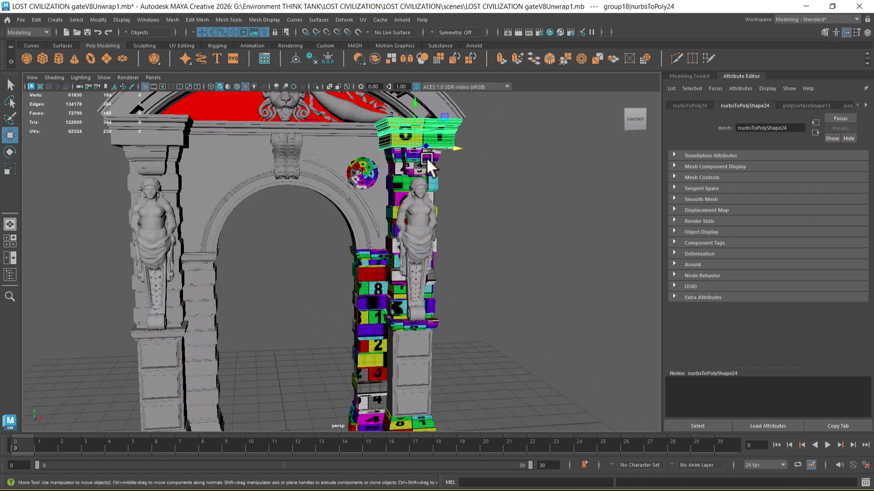
pyautogui.keyDown('alt'); pyautogui.moveTo(441, 310); pyautogui.dragTo(414, 292); pyautogui.keyUp('alt')
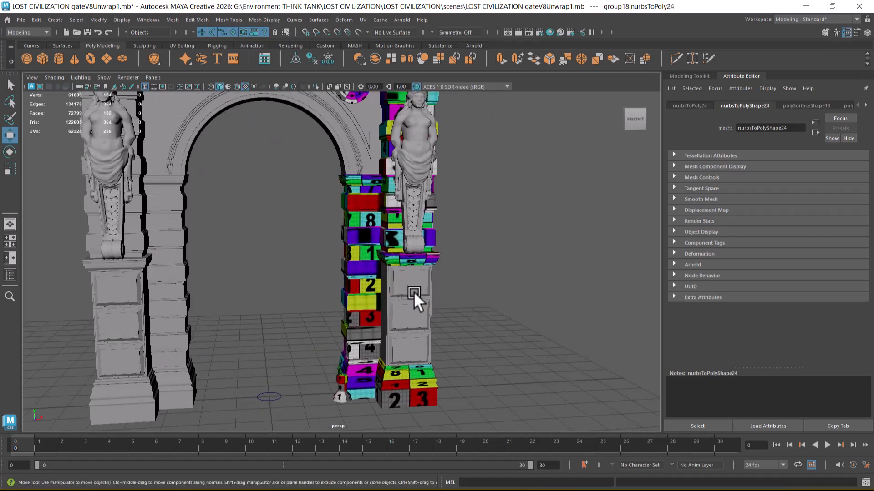
pyautogui.click(396, 272)
pyautogui.keyDown('alt'); pyautogui.moveTo(397, 272); pyautogui.dragTo(426, 348, button='middle'); pyautogui.keyUp('alt')
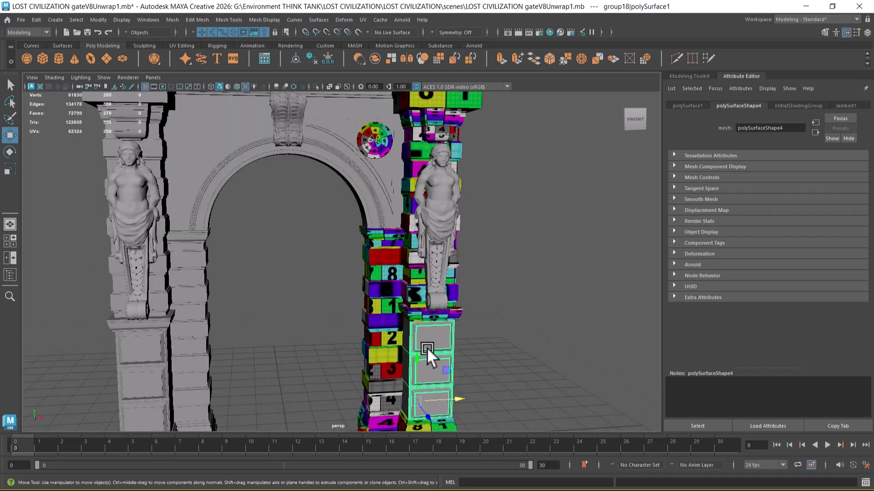
# Select the triangular spandrel panel behind the round medallion above the arch and switch the workspace to UV Editing.
pyautogui.click(384, 179)
pyautogui.keyDown('alt'); pyautogui.moveTo(378, 179); pyautogui.dragTo(367, 225, button='middle'); pyautogui.keyUp('alt')
pyautogui.keyDown('alt'); pyautogui.moveTo(367, 225); pyautogui.dragTo(548, 216, button='right'); pyautogui.keyUp('alt')
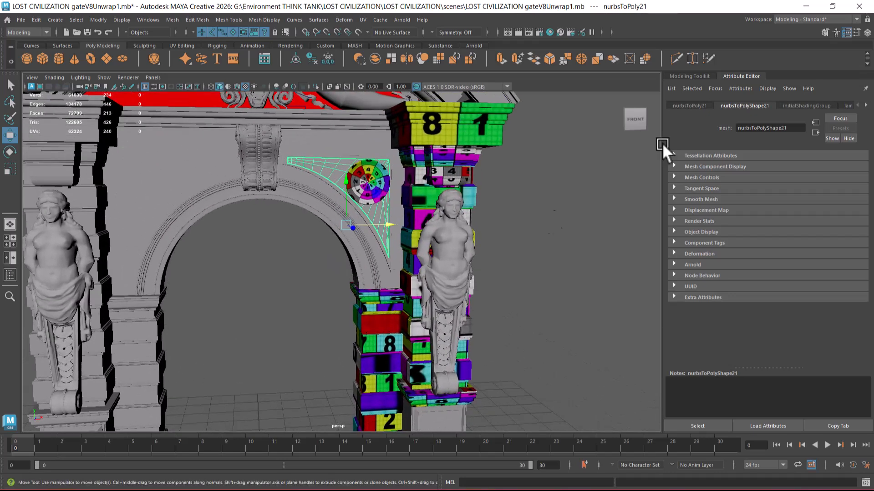
pyautogui.click(788, 20)
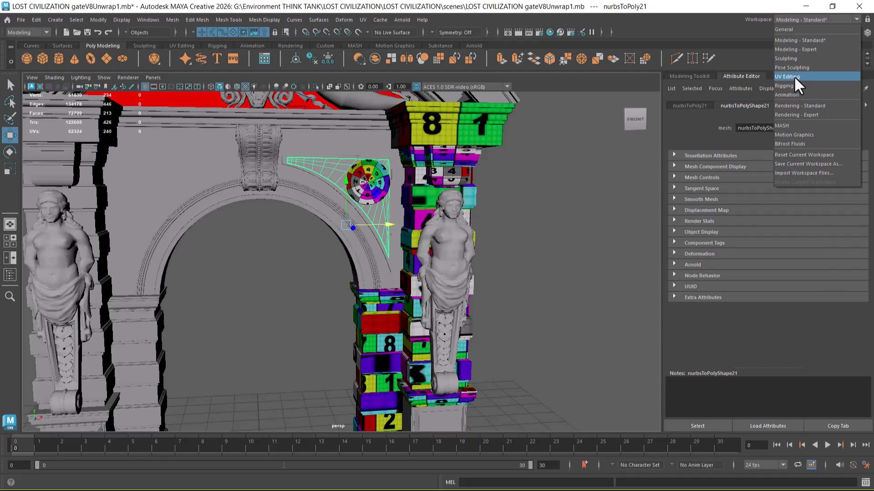
pyautogui.click(793, 76)
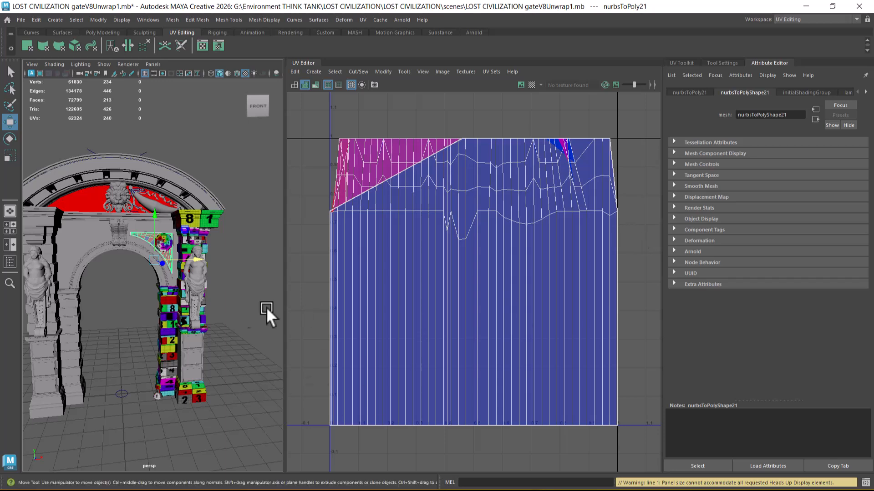
# Apply an Automatic UV projection to the triangular spandrel panel.
pyautogui.scroll(3, 212, 310)
pyautogui.press('f')
pyautogui.scroll(-3, 214, 324)
pyautogui.moveTo(215, 324)
pyautogui.keyDown('alt'); pyautogui.mouseDown()
pyautogui.moveTo(193, 285)
pyautogui.moveTo(202, 323)
pyautogui.moveTo(228, 324)
pyautogui.mouseUp(); pyautogui.keyUp('alt')
pyautogui.scroll(2, 228, 324)
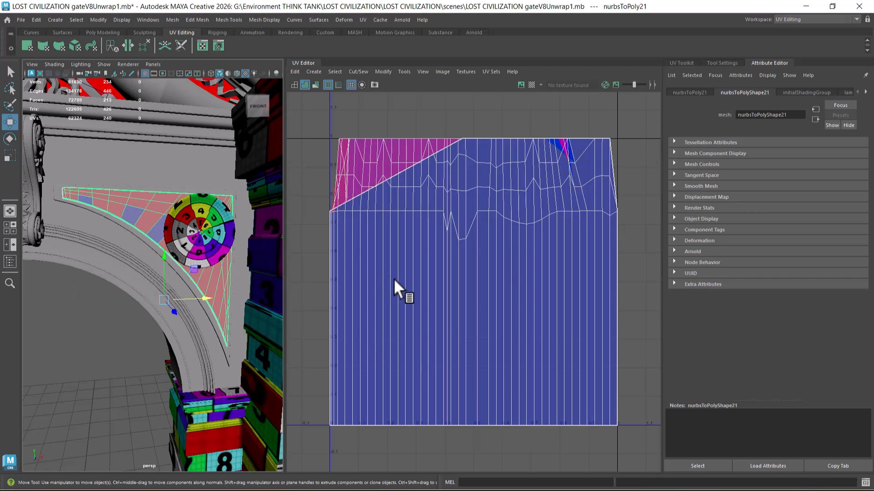
pyautogui.scroll(-2, 431, 292)
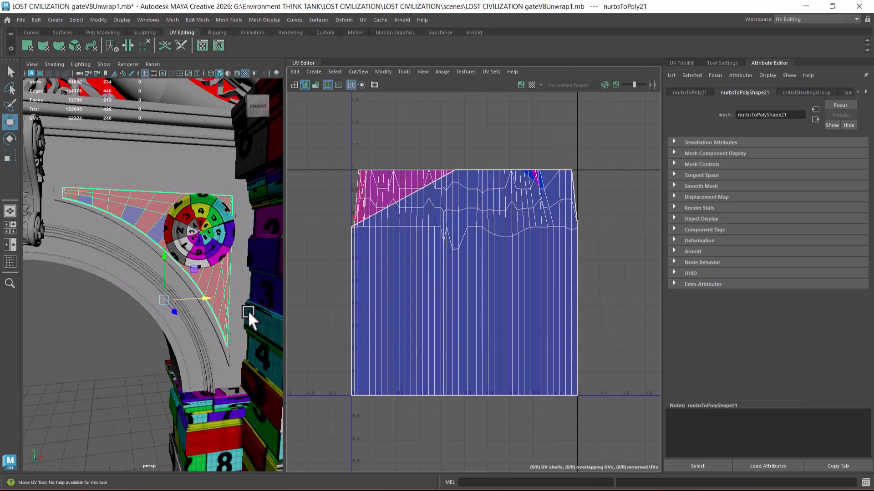
pyautogui.scroll(1, 184, 283)
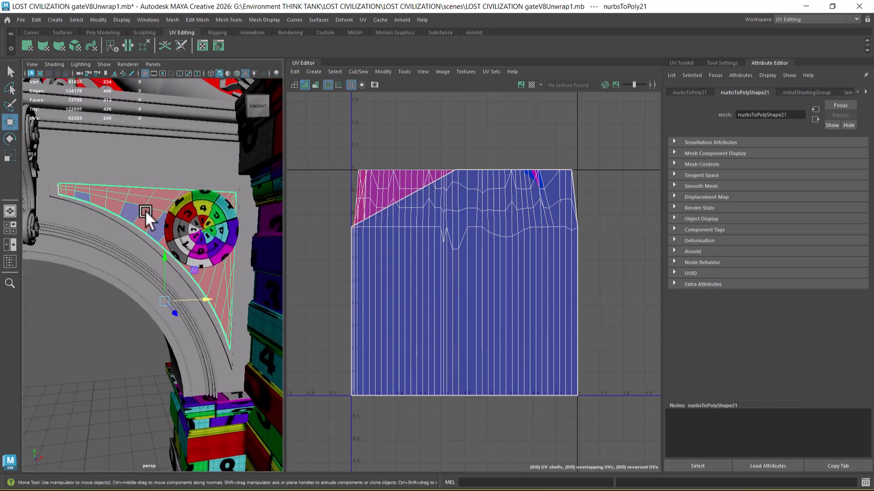
pyautogui.click(362, 20)
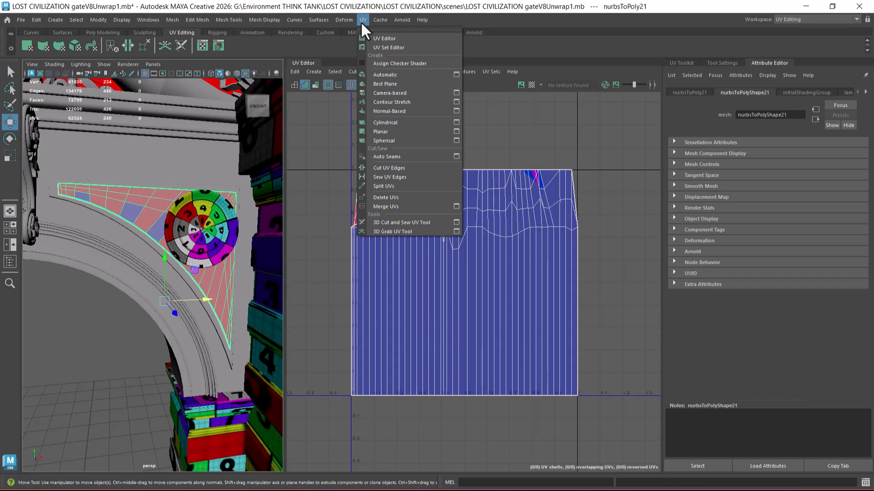
pyautogui.click(401, 83)
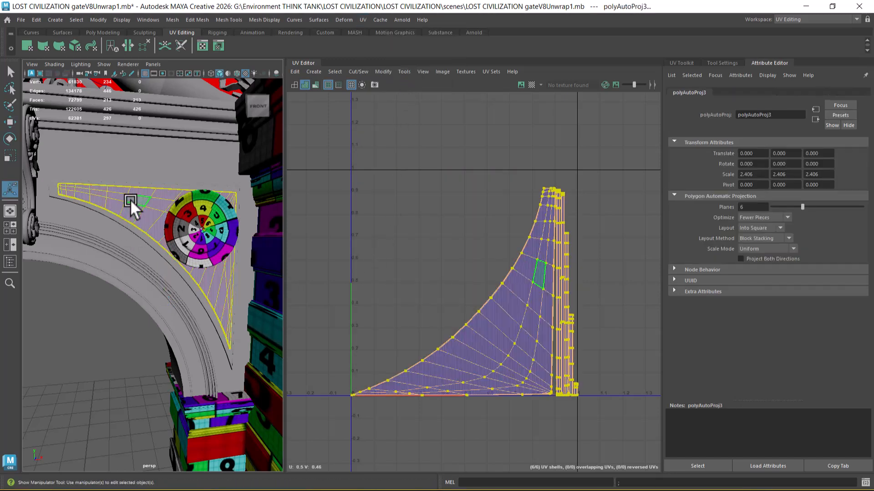
# Return to object selection, reselect the spandrel panel and hide all other objects in the scene.
pyautogui.moveTo(138, 199); pyautogui.dragTo(198, 144, button='right')
pyautogui.press('q')
pyautogui.click(132, 263)
pyautogui.click(147, 211)
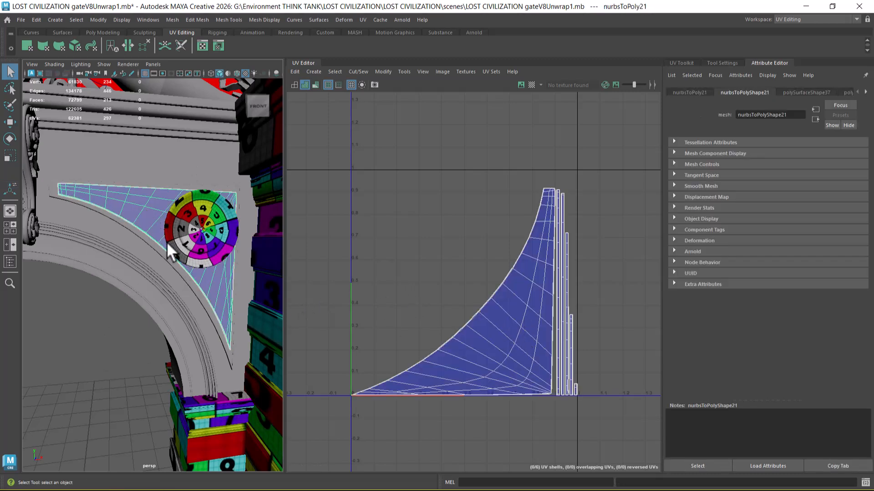
pyautogui.hotkey('alt', 'h')
pyautogui.keyDown('alt'); pyautogui.moveTo(159, 232); pyautogui.dragTo(257, 277); pyautogui.keyUp('alt')
pyautogui.click(196, 223)
pyautogui.click(197, 220)
pyautogui.scroll(3, 468, 277)
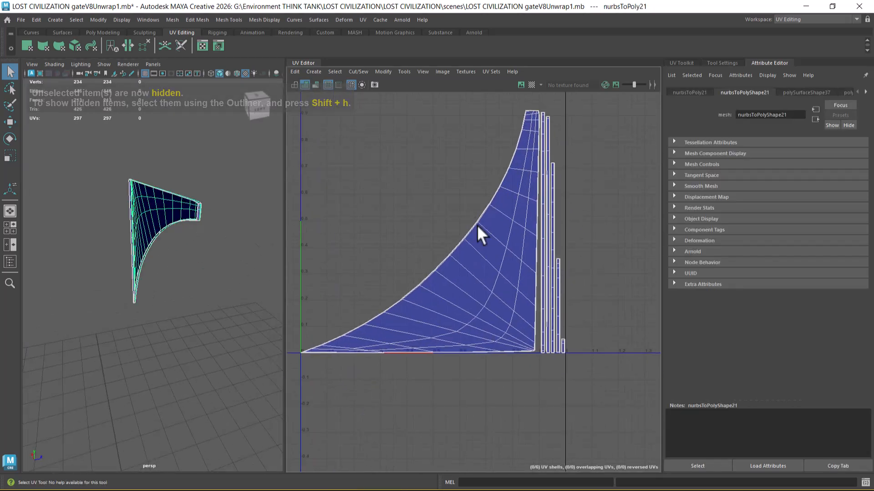
# Examine the isolated spandrel's front face, top side and bevelled edges and compare them with its UV shells.
pyautogui.keyDown('alt'); pyautogui.moveTo(233, 171); pyautogui.dragTo(125, 181); pyautogui.keyUp('alt')
pyautogui.scroll(5, 137, 204)
pyautogui.keyDown('alt'); pyautogui.moveTo(177, 273); pyautogui.dragTo(189, 330, button='middle'); pyautogui.keyUp('alt')
pyautogui.scroll(-1, 189, 250)
pyautogui.scroll(1, 209, 218)
pyautogui.keyDown('alt'); pyautogui.moveTo(208, 218); pyautogui.dragTo(215, 249); pyautogui.keyUp('alt')
pyautogui.scroll(1, 215, 250)
pyautogui.keyDown('alt'); pyautogui.moveTo(152, 234); pyautogui.dragTo(182, 232); pyautogui.keyUp('alt')
pyautogui.scroll(1, 184, 242)
pyautogui.scroll(1, 184, 242)
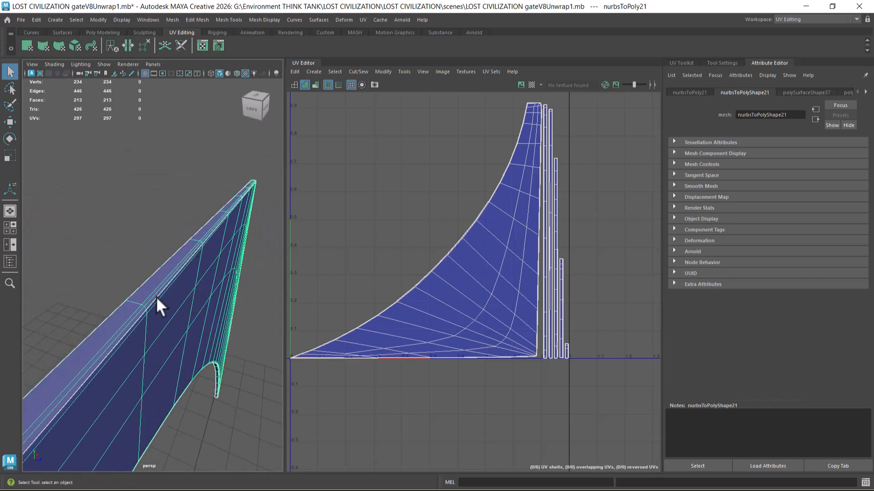
pyautogui.keyDown('alt'); pyautogui.moveTo(537, 310); pyautogui.dragTo(508, 276, button='middle'); pyautogui.keyUp('alt')
pyautogui.keyDown('alt'); pyautogui.moveTo(170, 283); pyautogui.dragTo(180, 264); pyautogui.keyUp('alt')
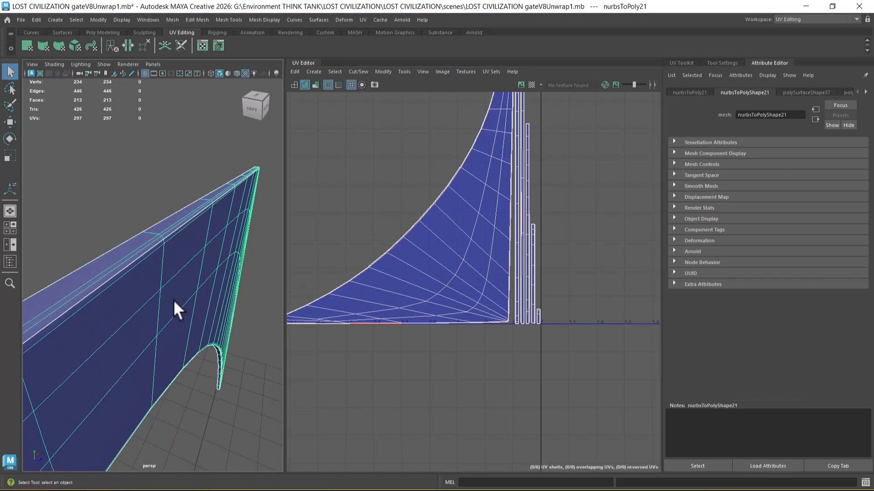
pyautogui.scroll(-3, 171, 294)
pyautogui.keyDown('alt'); pyautogui.moveTo(156, 318); pyautogui.dragTo(176, 291, button='middle'); pyautogui.keyUp('alt')
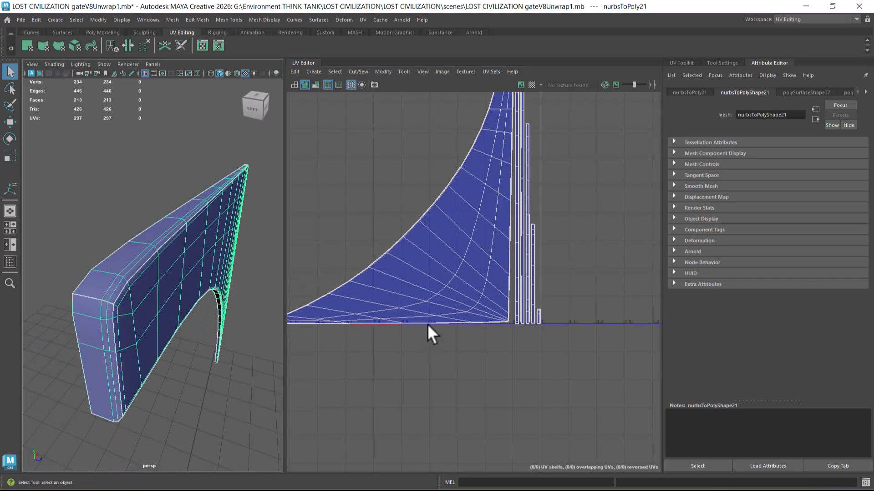
# Switch to UV component selection on the spandrel's large shell and turn off soft selection.
pyautogui.scroll(-2, 428, 326)
pyautogui.moveTo(433, 289); pyautogui.dragTo(495, 281, button='right')
pyautogui.doubleClick(454, 290)
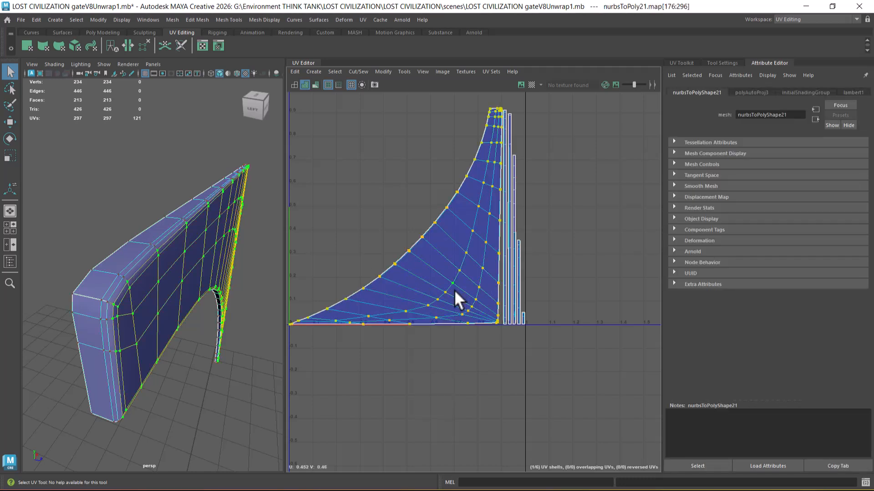
pyautogui.click(460, 271)
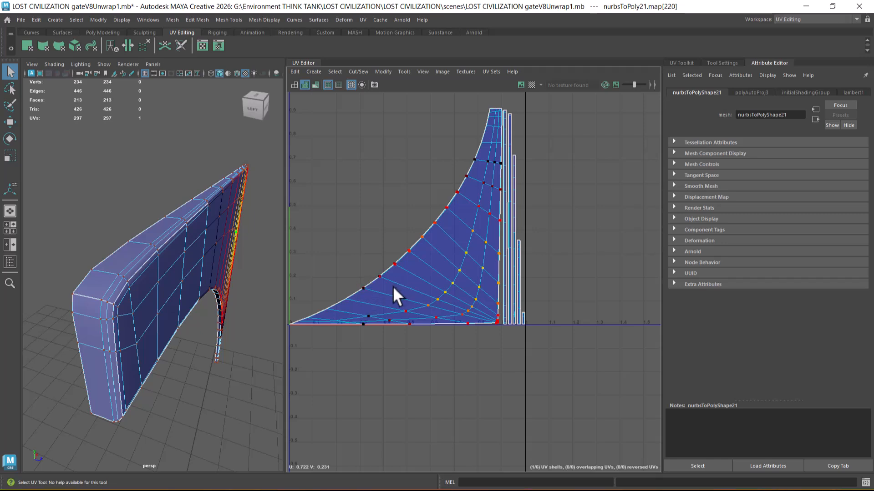
pyautogui.keyDown('alt'); pyautogui.moveTo(191, 291); pyautogui.dragTo(180, 269); pyautogui.keyUp('alt')
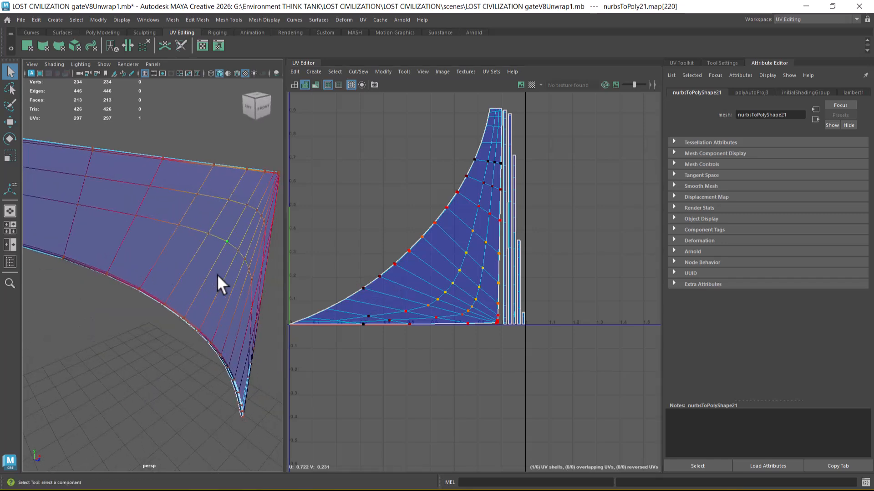
pyautogui.keyDown('alt'); pyautogui.moveTo(411, 299); pyautogui.dragTo(417, 296, button='right'); pyautogui.keyUp('alt')
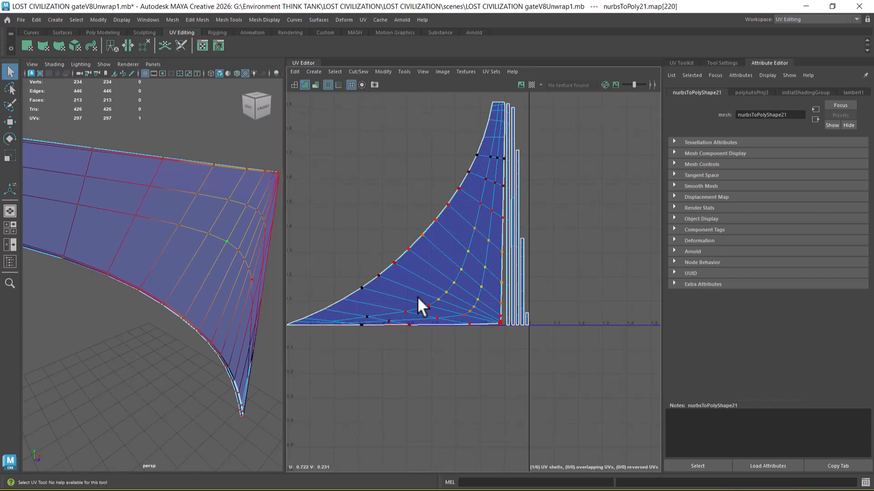
pyautogui.press('b')
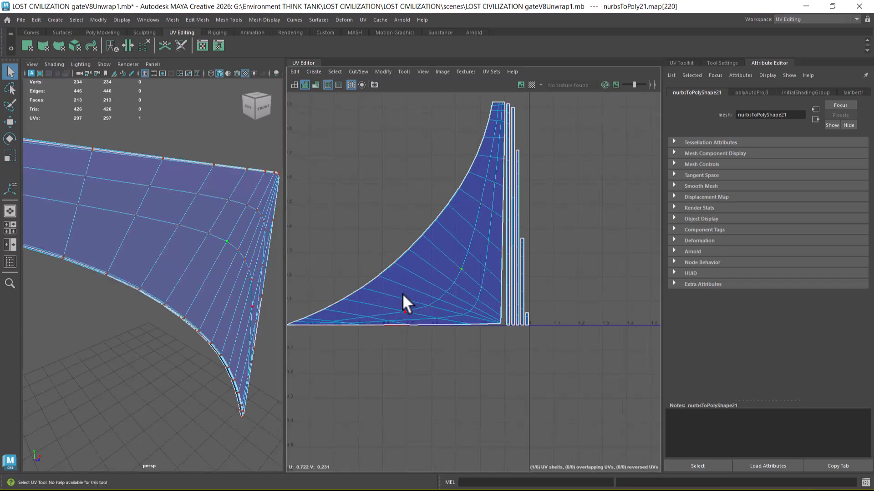
pyautogui.scroll(-2, 440, 271)
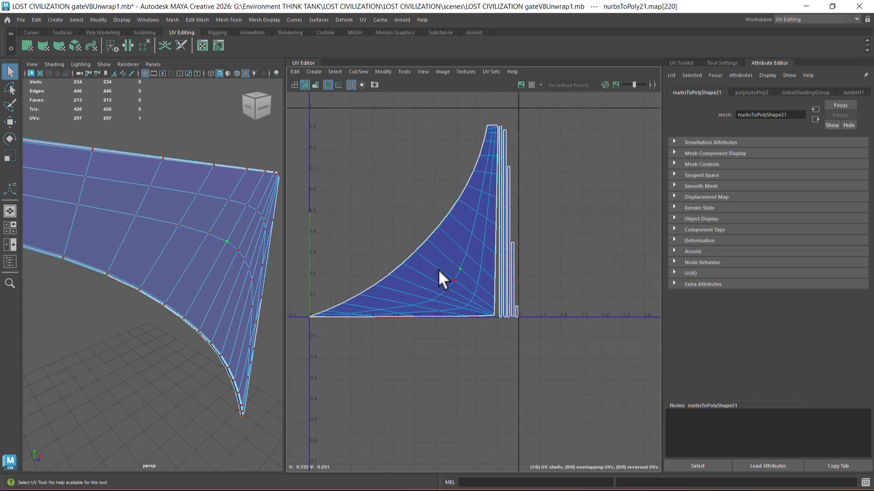
# Select the whole large triangular UV shell and move it away from the narrow strip shells.
pyautogui.doubleClick(464, 264)
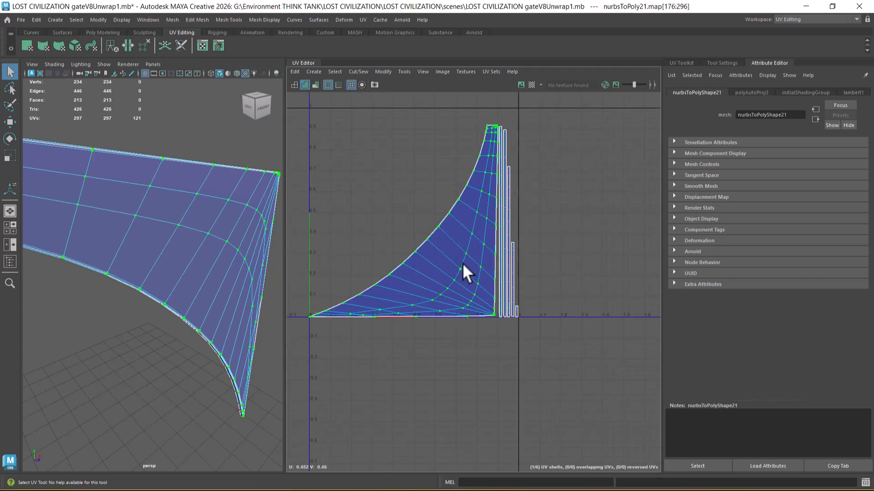
pyautogui.press('w')
pyautogui.keyDown('alt'); pyautogui.moveTo(452, 296); pyautogui.dragTo(478, 269, button='middle'); pyautogui.keyUp('alt')
pyautogui.moveTo(487, 232); pyautogui.dragTo(422, 211)
# Select the edges along the large shell's straight vertical border and Move and Sew the matching strip onto it.
pyautogui.moveTo(481, 224); pyautogui.dragTo(503, 161, button='right')
pyautogui.doubleClick(505, 277)
pyautogui.scroll(1, 512, 228)
pyautogui.moveTo(515, 108); pyautogui.dragTo(503, 309)
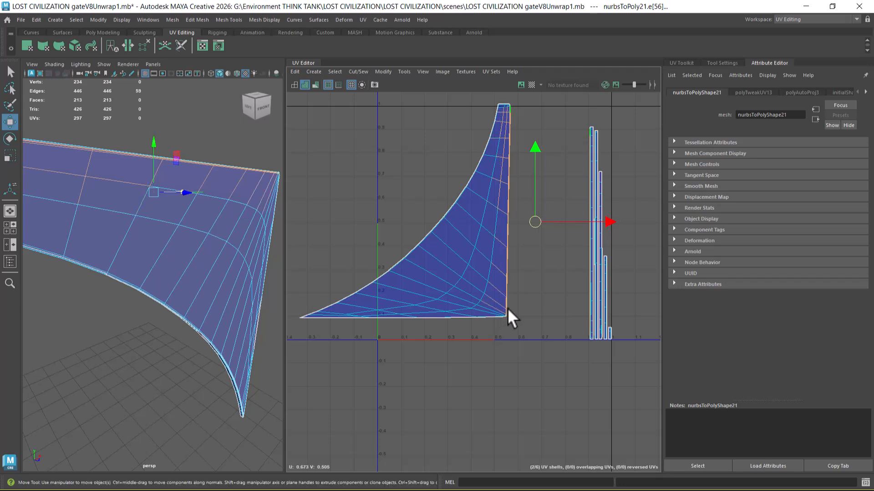
pyautogui.keyDown('shift'); pyautogui.moveTo(535, 258); pyautogui.dragTo(518, 190, button='right'); pyautogui.keyUp('shift')
# Select the edges along the large shell's straight horizontal border and Move and Sew the matching strip onto it.
pyautogui.keyDown('alt'); pyautogui.moveTo(465, 307); pyautogui.dragTo(527, 183, button='middle'); pyautogui.keyUp('alt')
pyautogui.scroll(2, 549, 228)
pyautogui.keyDown('alt'); pyautogui.moveTo(549, 228); pyautogui.dragTo(563, 278, button='middle'); pyautogui.keyUp('alt')
pyautogui.scroll(1, 563, 278)
pyautogui.moveTo(588, 213); pyautogui.dragTo(326, 270)
pyautogui.keyDown('alt'); pyautogui.moveTo(340, 341); pyautogui.dragTo(453, 348, button='middle'); pyautogui.keyUp('alt')
pyautogui.scroll(2, 452, 348)
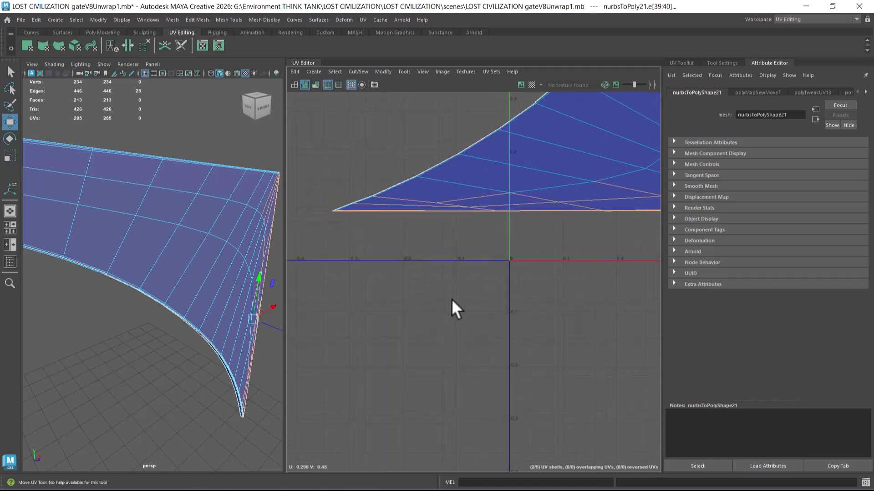
pyautogui.keyDown('shift'); pyautogui.moveTo(481, 241); pyautogui.dragTo(479, 216, button='right'); pyautogui.keyUp('shift')
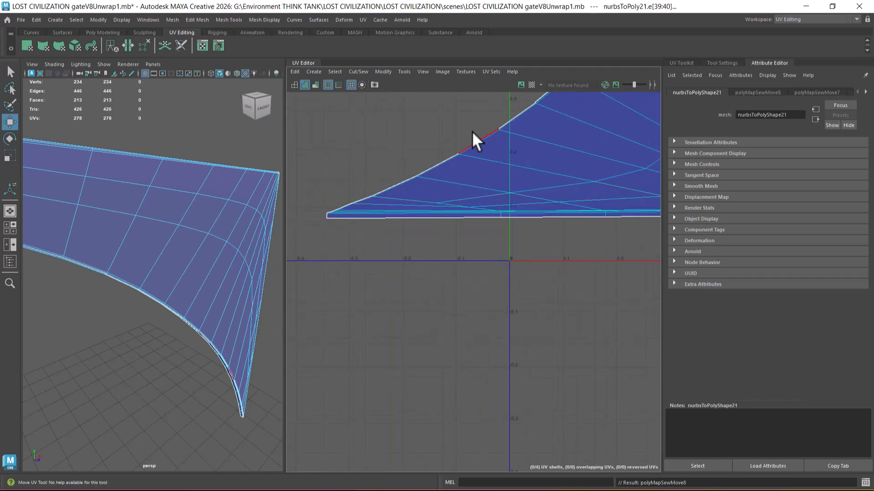
# Sew the two split edges at the large shell's corner where the vertical and horizontal strips meet.
pyautogui.scroll(-2, 444, 150)
pyautogui.keyDown('alt'); pyautogui.moveTo(642, 223); pyautogui.dragTo(416, 241, button='middle'); pyautogui.keyUp('alt')
pyautogui.keyDown('alt'); pyautogui.moveTo(416, 242); pyautogui.dragTo(479, 288, button='right'); pyautogui.keyUp('alt')
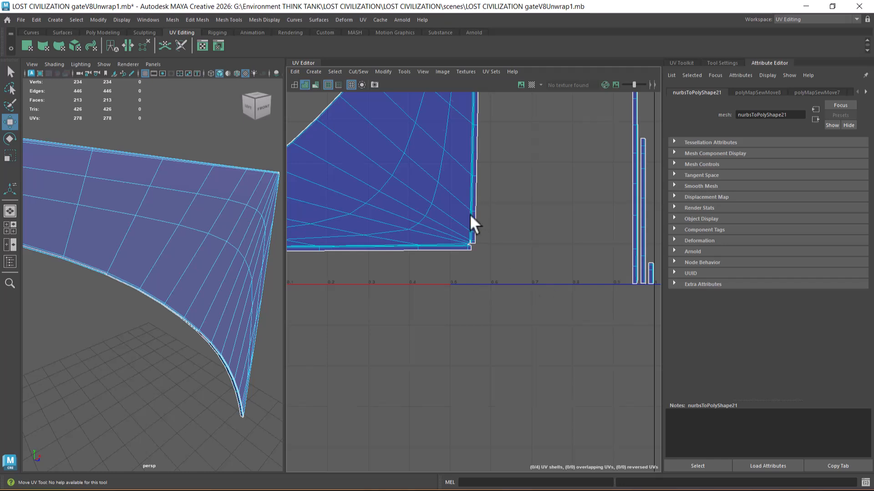
pyautogui.keyDown('alt'); pyautogui.moveTo(473, 231); pyautogui.dragTo(569, 473, button='right'); pyautogui.keyUp('alt')
pyautogui.keyDown('alt'); pyautogui.moveTo(474, 357); pyautogui.dragTo(520, 318, button='middle'); pyautogui.keyUp('alt')
pyautogui.keyDown('alt'); pyautogui.moveTo(520, 318); pyautogui.dragTo(552, 361, button='right'); pyautogui.keyUp('alt')
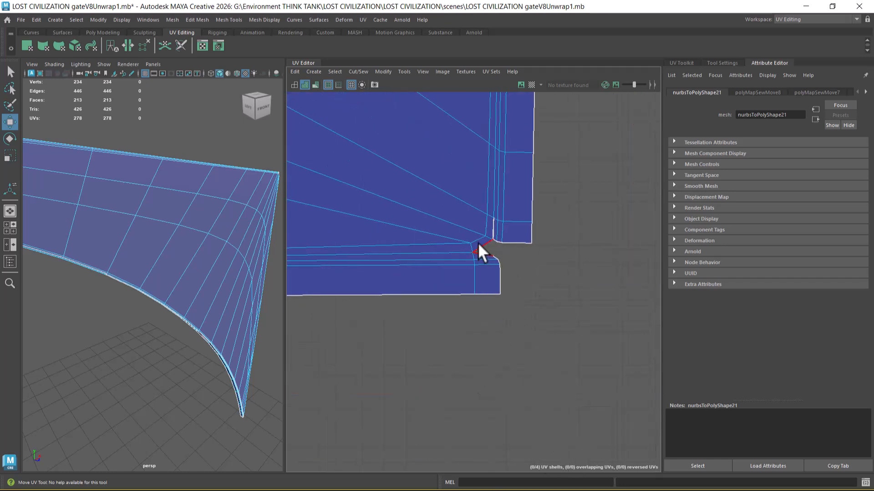
pyautogui.moveTo(480, 250); pyautogui.dragTo(480, 252)
pyautogui.keyDown('shift'); pyautogui.moveTo(518, 277); pyautogui.dragTo(519, 169, button='right'); pyautogui.keyUp('shift')
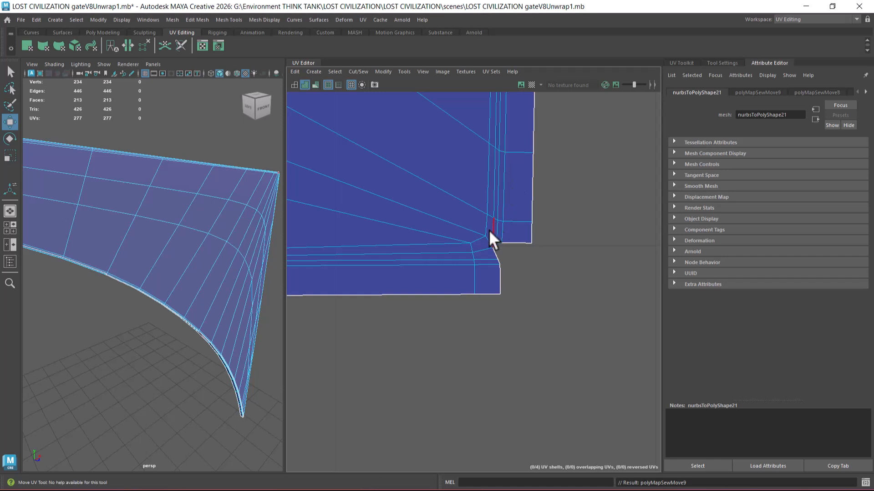
pyautogui.moveTo(495, 228); pyautogui.dragTo(498, 233)
pyautogui.keyDown('shift'); pyautogui.moveTo(585, 289); pyautogui.dragTo(576, 170, button='right'); pyautogui.keyUp('shift')
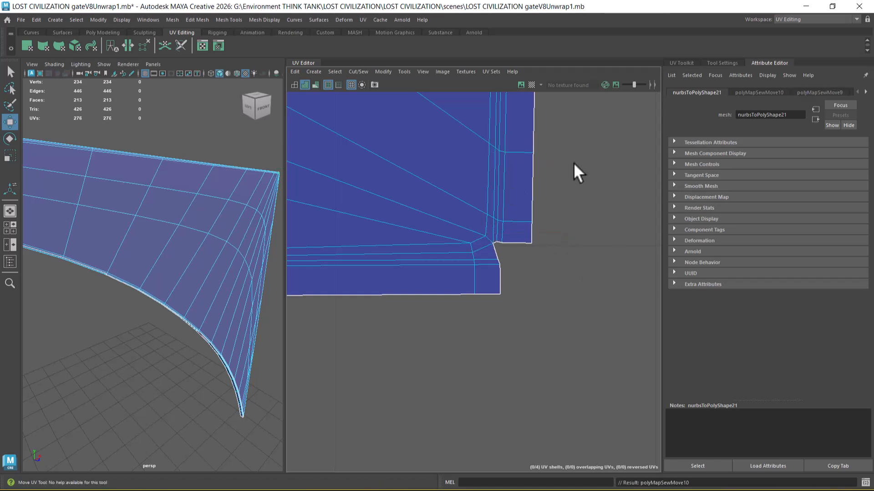
pyautogui.keyDown('alt'); pyautogui.moveTo(525, 366); pyautogui.dragTo(477, 152, button='right'); pyautogui.keyUp('alt')
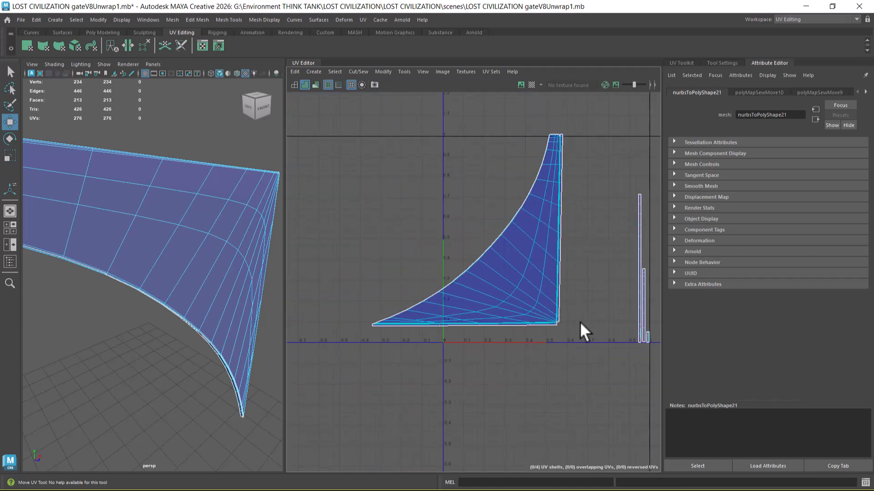
# Select the edges of the smallest strip shell to highlight their matching edges on the large triangular shell.
pyautogui.keyDown('alt'); pyautogui.moveTo(617, 343); pyautogui.dragTo(561, 325, button='middle'); pyautogui.keyUp('alt')
pyautogui.keyDown('alt'); pyautogui.moveTo(592, 298); pyautogui.dragTo(617, 354, button='right'); pyautogui.keyUp('alt')
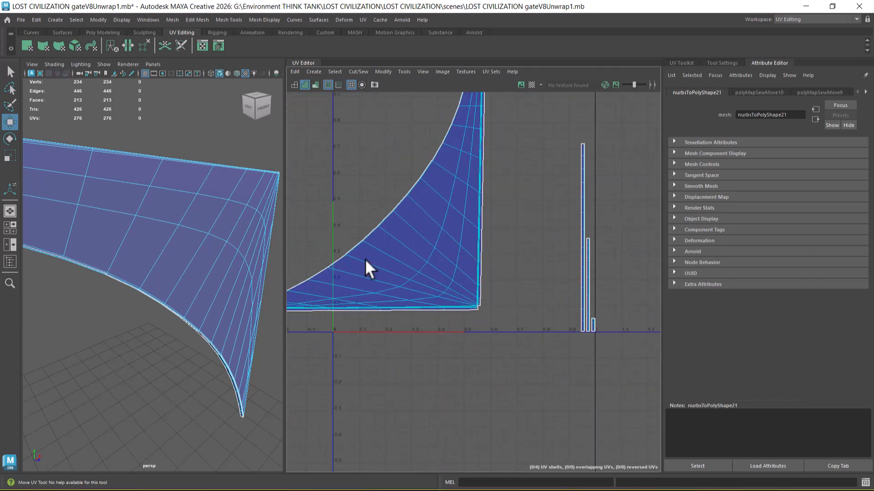
pyautogui.keyDown('alt'); pyautogui.moveTo(593, 304); pyautogui.dragTo(569, 286, button='middle'); pyautogui.keyUp('alt')
pyautogui.keyDown('alt'); pyautogui.moveTo(571, 301); pyautogui.dragTo(595, 380, button='right'); pyautogui.keyUp('alt')
pyautogui.moveTo(572, 330)
pyautogui.keyDown('alt'); pyautogui.mouseDown(button='middle')
pyautogui.moveTo(580, 356)
pyautogui.moveTo(579, 316)
pyautogui.mouseUp(button='middle'); pyautogui.keyUp('alt')
pyautogui.keyDown('alt'); pyautogui.moveTo(591, 319); pyautogui.dragTo(599, 326, button='right'); pyautogui.keyUp('alt')
pyautogui.moveTo(584, 283); pyautogui.dragTo(566, 320)
# Select the edges along the large shell's short upper border and Move and Sew the small strip onto it, including the notch edge at the corner.
pyautogui.keyDown('alt'); pyautogui.moveTo(553, 349); pyautogui.dragTo(460, 232, button='right'); pyautogui.keyUp('alt')
pyautogui.keyDown('alt'); pyautogui.moveTo(460, 232); pyautogui.dragTo(514, 363, button='middle'); pyautogui.keyUp('alt')
pyautogui.keyDown('alt'); pyautogui.moveTo(491, 217); pyautogui.dragTo(617, 353, button='right'); pyautogui.keyUp('alt')
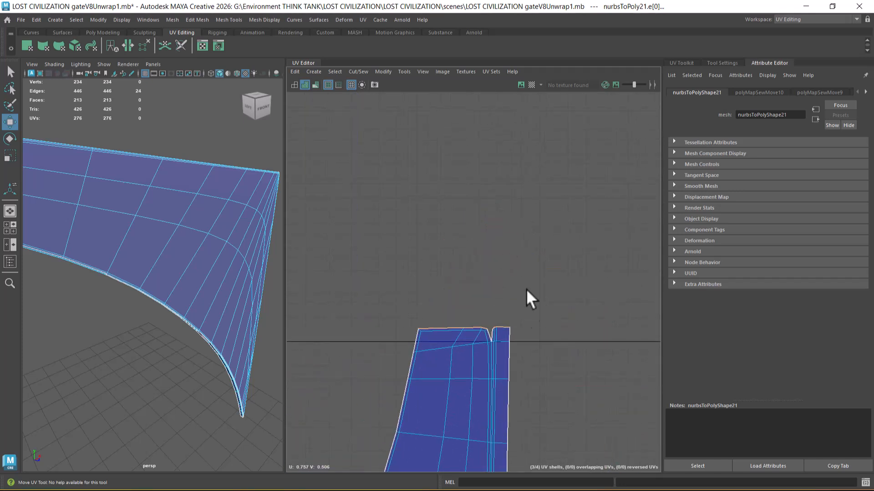
pyautogui.keyDown('alt'); pyautogui.moveTo(524, 337); pyautogui.dragTo(563, 191, button='middle'); pyautogui.keyUp('alt')
pyautogui.keyDown('alt'); pyautogui.moveTo(563, 218); pyautogui.dragTo(606, 317, button='right'); pyautogui.keyUp('alt')
pyautogui.keyDown('alt'); pyautogui.moveTo(548, 169); pyautogui.dragTo(572, 202, button='middle'); pyautogui.keyUp('alt')
pyautogui.moveTo(559, 149); pyautogui.dragTo(561, 141, button='right')
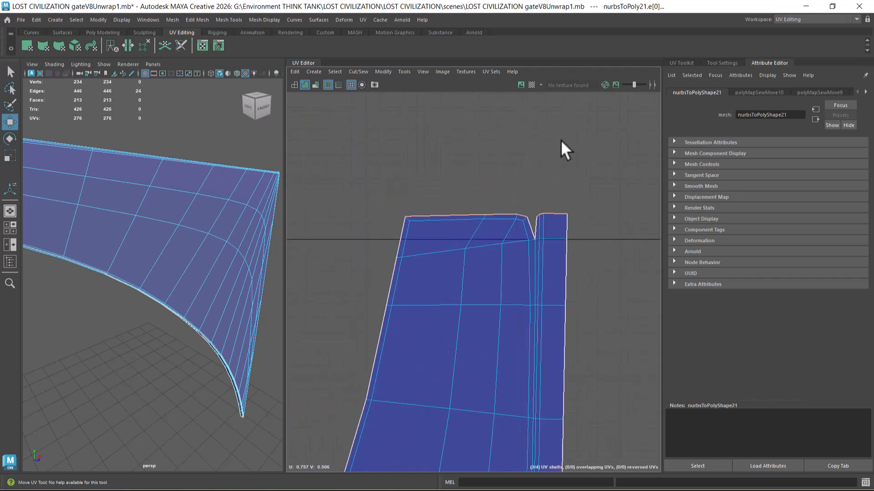
pyautogui.moveTo(430, 202); pyautogui.dragTo(517, 222)
pyautogui.keyDown('shift'); pyautogui.moveTo(514, 292); pyautogui.dragTo(504, 165, button='right'); pyautogui.keyUp('shift')
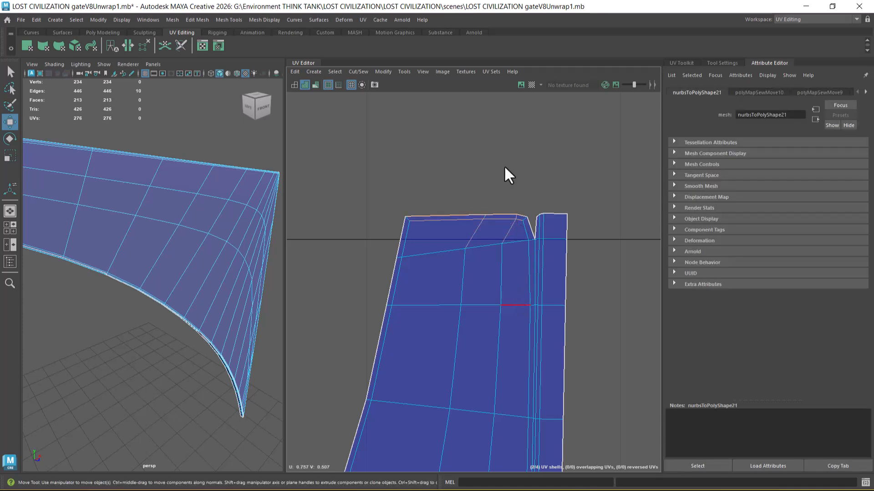
pyautogui.click(540, 230)
pyautogui.keyDown('shift'); pyautogui.moveTo(599, 269); pyautogui.dragTo(582, 37, button='right'); pyautogui.keyUp('shift')
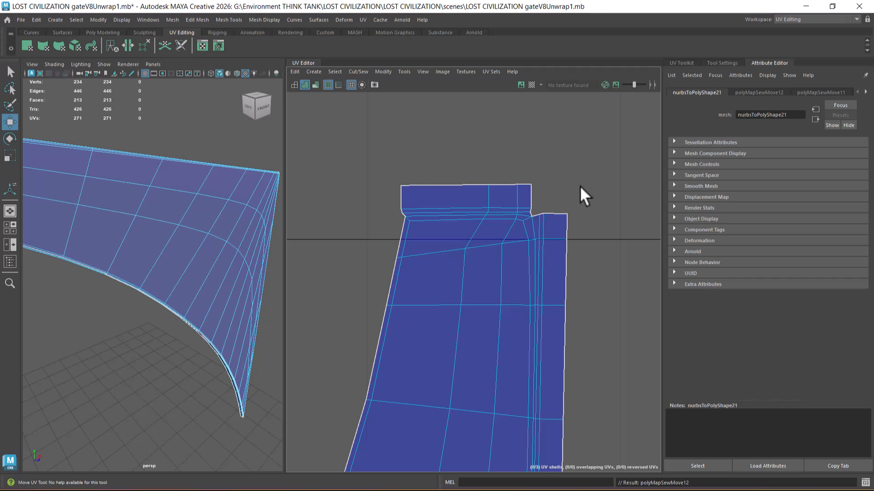
# Select all of the panel's UV shells and lay them out within the 0 to 1 UV space.
pyautogui.keyDown('alt'); pyautogui.moveTo(484, 332); pyautogui.dragTo(458, 157, button='right'); pyautogui.keyUp('alt')
pyautogui.keyDown('alt'); pyautogui.moveTo(469, 201); pyautogui.dragTo(428, 122, button='middle'); pyautogui.keyUp('alt')
pyautogui.keyDown('alt'); pyautogui.moveTo(496, 296); pyautogui.dragTo(499, 256, button='middle'); pyautogui.keyUp('alt')
pyautogui.keyDown('alt'); pyautogui.moveTo(498, 256); pyautogui.dragTo(499, 264, button='right'); pyautogui.keyUp('alt')
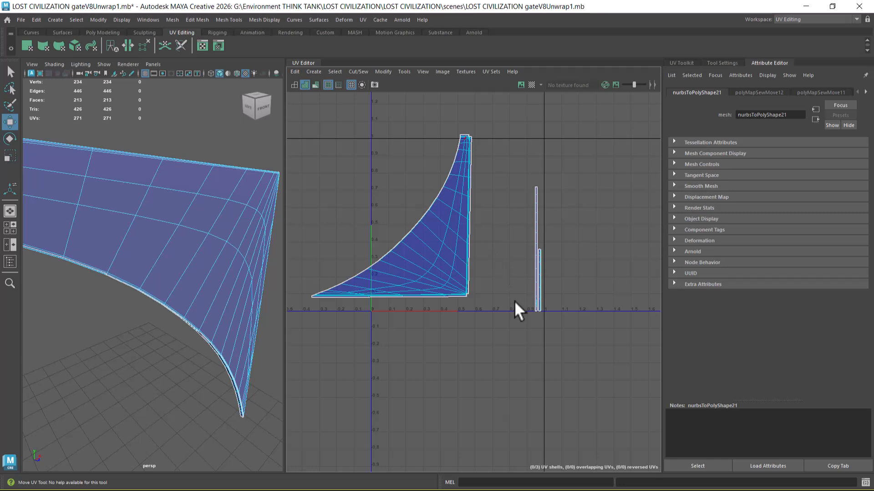
pyautogui.keyDown('alt'); pyautogui.moveTo(515, 302); pyautogui.dragTo(487, 279, button='right'); pyautogui.keyUp('alt')
pyautogui.keyDown('alt'); pyautogui.moveTo(241, 296); pyautogui.dragTo(211, 253); pyautogui.keyUp('alt')
pyautogui.moveTo(592, 132); pyautogui.dragTo(275, 440)
pyautogui.keyDown('shift'); pyautogui.moveTo(537, 195); pyautogui.dragTo(395, 251, button='right'); pyautogui.keyUp('shift')
pyautogui.scroll(2, 485, 307)
pyautogui.click(516, 370)
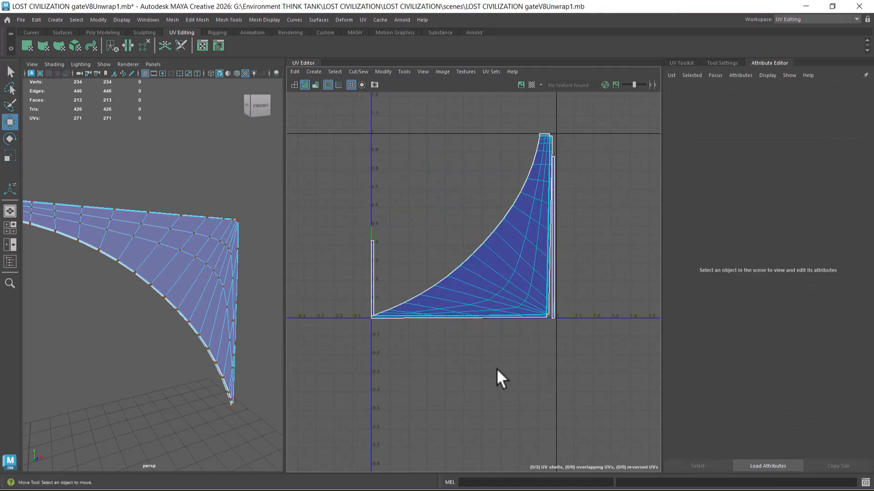
# Try to Move and Sew the short strip's upper end edge onto the large shell's curved border, and undo it.
pyautogui.scroll(3, 579, 256)
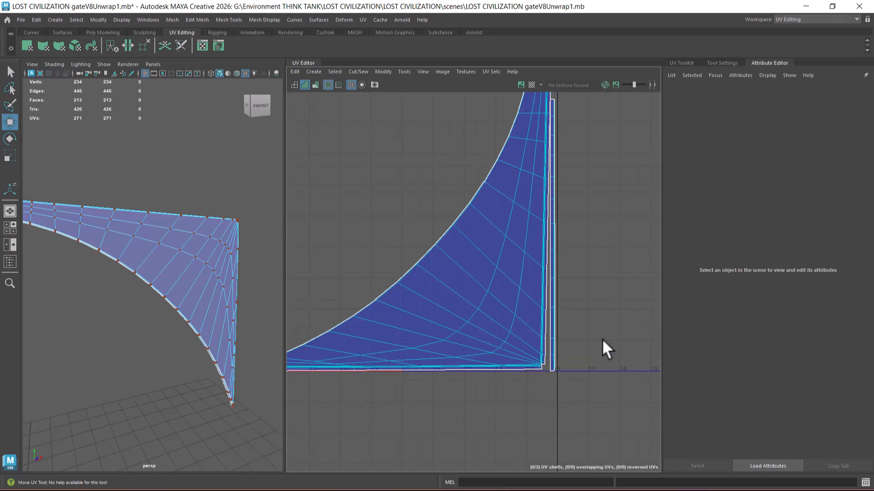
pyautogui.scroll(-2, 522, 275)
pyautogui.keyDown('alt'); pyautogui.moveTo(146, 336); pyautogui.dragTo(196, 315); pyautogui.keyUp('alt')
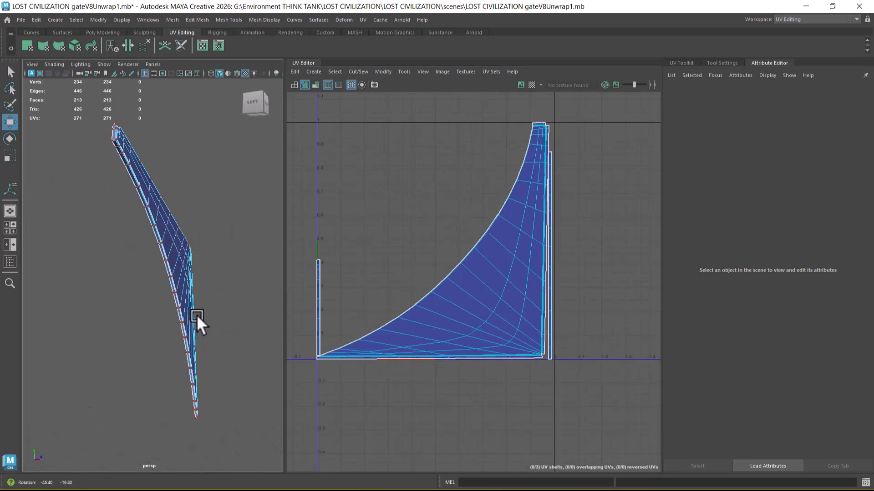
pyautogui.moveTo(582, 269); pyautogui.dragTo(588, 208, button='right')
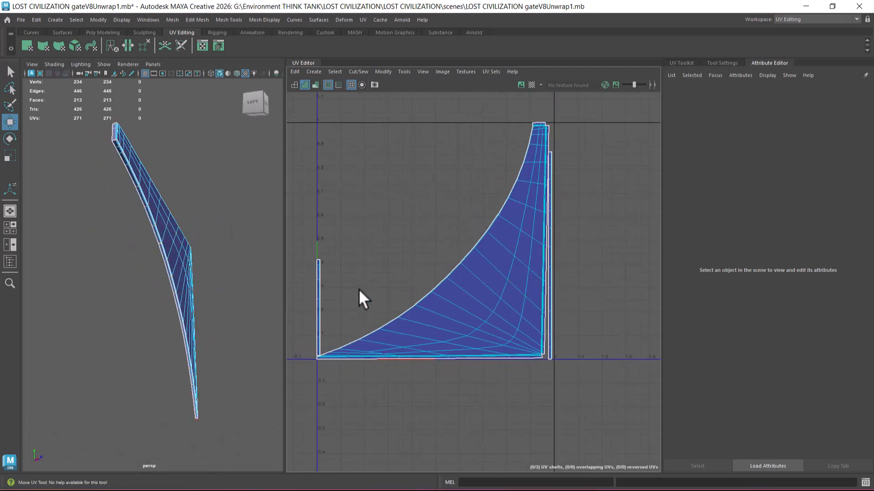
pyautogui.click(317, 258)
pyautogui.keyDown('shift'); pyautogui.moveTo(491, 322); pyautogui.dragTo(468, 130, button='right'); pyautogui.keyUp('shift')
pyautogui.keyDown('alt'); pyautogui.moveTo(489, 243); pyautogui.dragTo(467, 329, button='middle'); pyautogui.keyUp('alt')
pyautogui.scroll(3, 473, 257)
pyautogui.scroll(2, 476, 312)
pyautogui.keyDown('alt'); pyautogui.moveTo(515, 255); pyautogui.dragTo(512, 218, button='middle'); pyautogui.keyUp('alt')
pyautogui.hotkey('ctrl', 'z')
# Try to Move and Sew the long strip's lower end edge onto the tip of the large shell, and undo it.
pyautogui.scroll(-2, 491, 305)
pyautogui.scroll(-6, 501, 244)
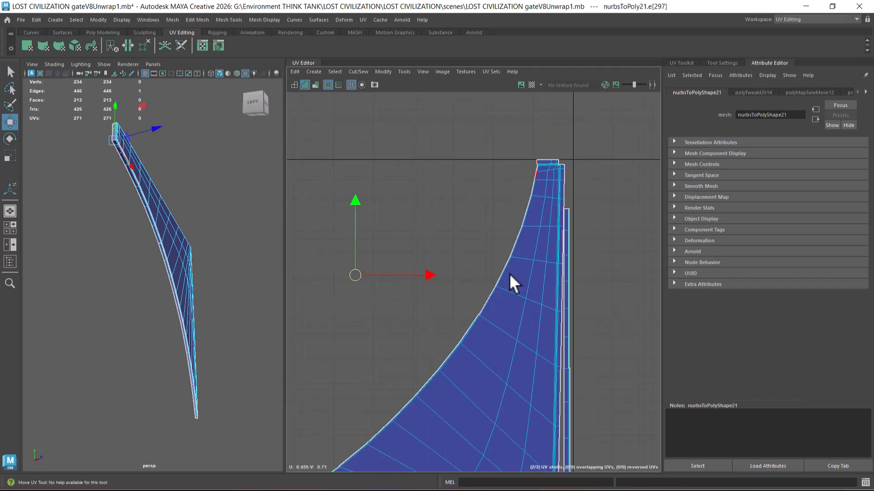
pyautogui.keyDown('alt'); pyautogui.moveTo(407, 453); pyautogui.dragTo(404, 338, button='middle'); pyautogui.keyUp('alt')
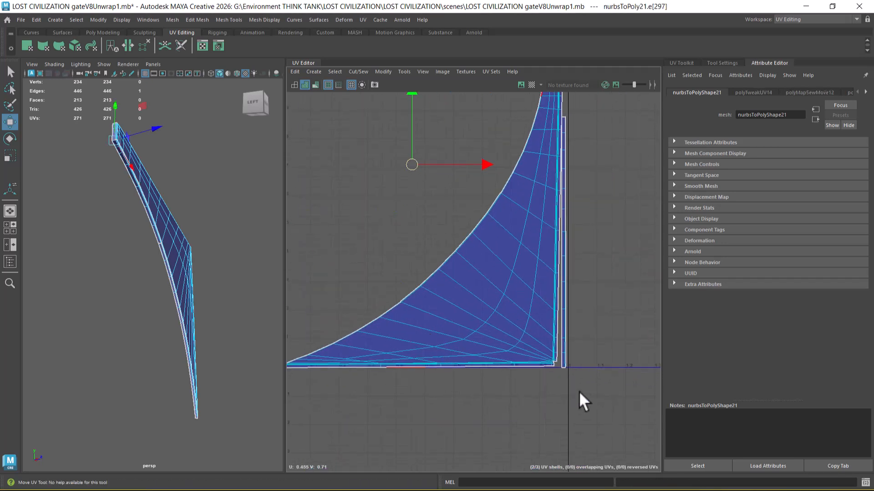
pyautogui.click(564, 365)
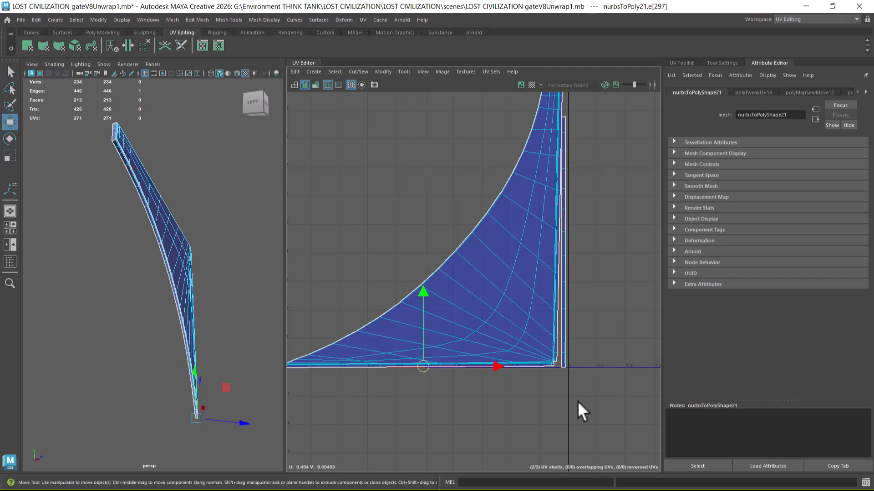
pyautogui.press('g')
pyautogui.scroll(-5, 564, 255)
pyautogui.keyDown('alt'); pyautogui.moveTo(395, 135); pyautogui.dragTo(452, 195, button='middle'); pyautogui.keyUp('alt')
pyautogui.hotkey('ctrl', 'z')
# Select the edges of the short strip shell and examine where they match along the panel's curved underside in the 3D view.
pyautogui.moveTo(452, 342); pyautogui.dragTo(437, 359)
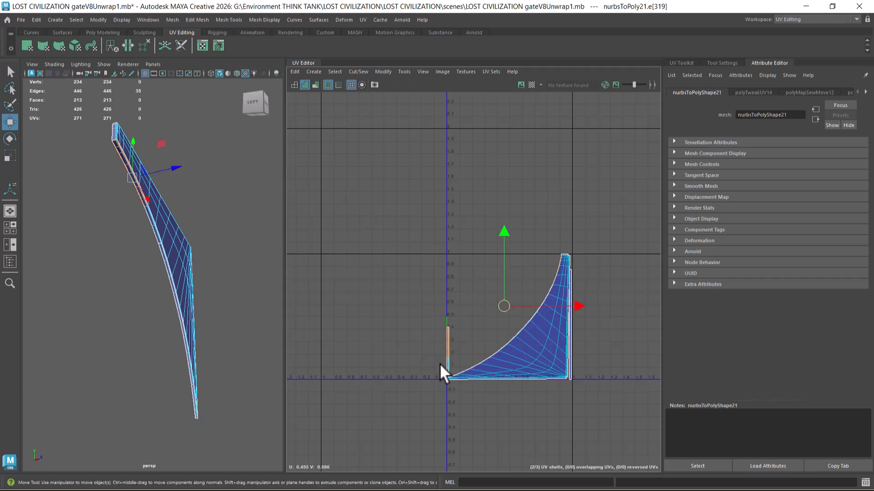
pyautogui.keyDown('alt'); pyautogui.moveTo(512, 342); pyautogui.dragTo(585, 440, button='right'); pyautogui.keyUp('alt')
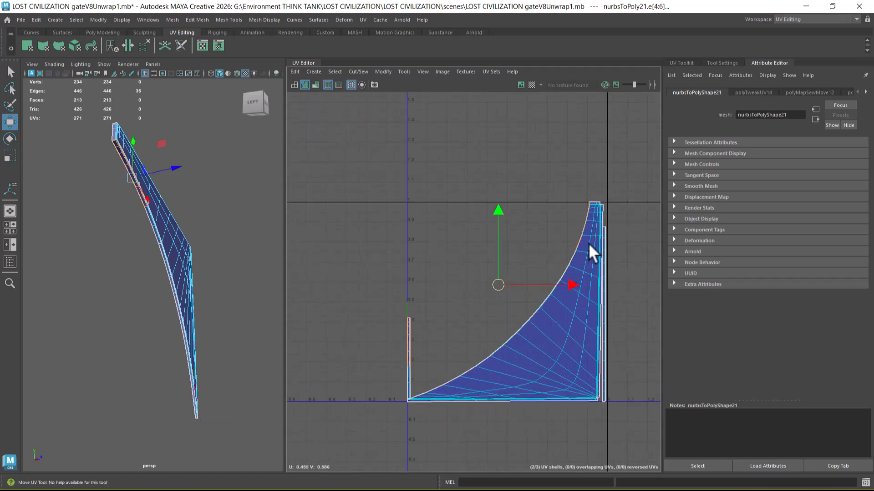
pyautogui.moveTo(392, 310); pyautogui.dragTo(414, 384)
pyautogui.keyDown('alt'); pyautogui.moveTo(534, 335); pyautogui.dragTo(558, 263, button='right'); pyautogui.keyUp('alt')
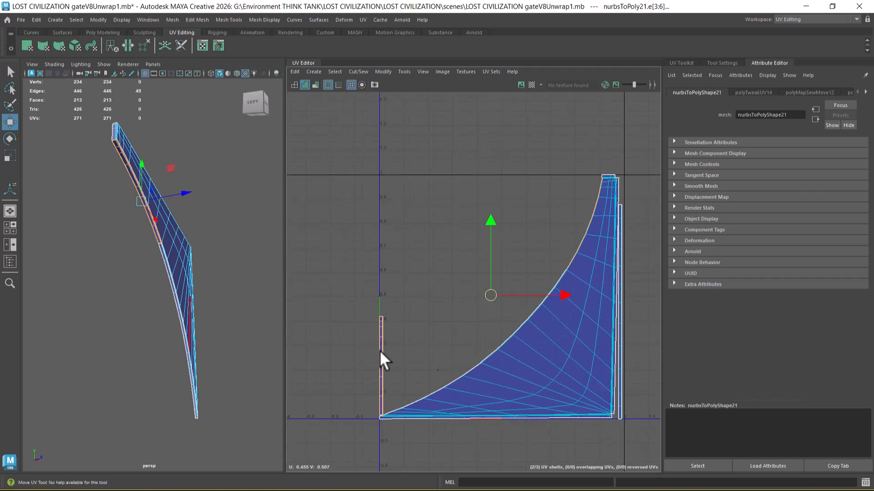
pyautogui.keyDown('alt'); pyautogui.moveTo(187, 223); pyautogui.dragTo(180, 276); pyautogui.keyUp('alt')
pyautogui.scroll(5, 180, 276)
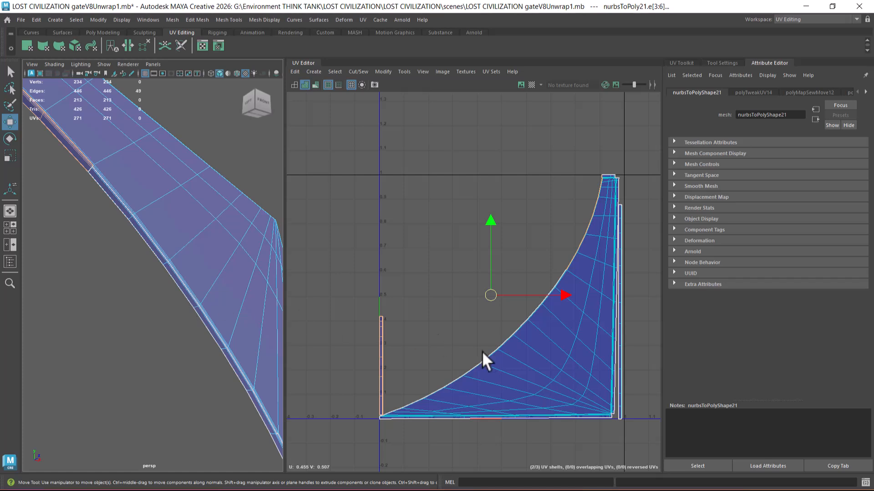
pyautogui.scroll(-3, 501, 318)
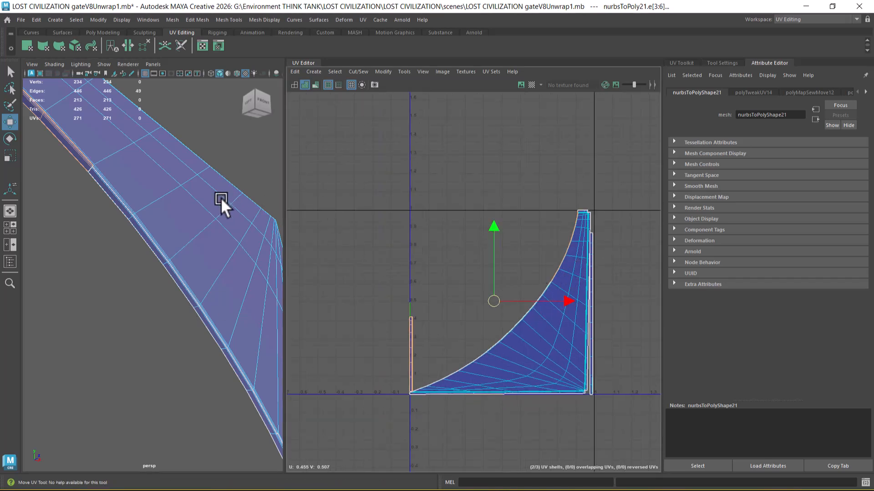
pyautogui.keyDown('alt'); pyautogui.moveTo(220, 196); pyautogui.dragTo(222, 235, button='middle'); pyautogui.keyUp('alt')
pyautogui.keyDown('alt'); pyautogui.moveTo(160, 261); pyautogui.dragTo(205, 302, button='middle'); pyautogui.keyUp('alt')
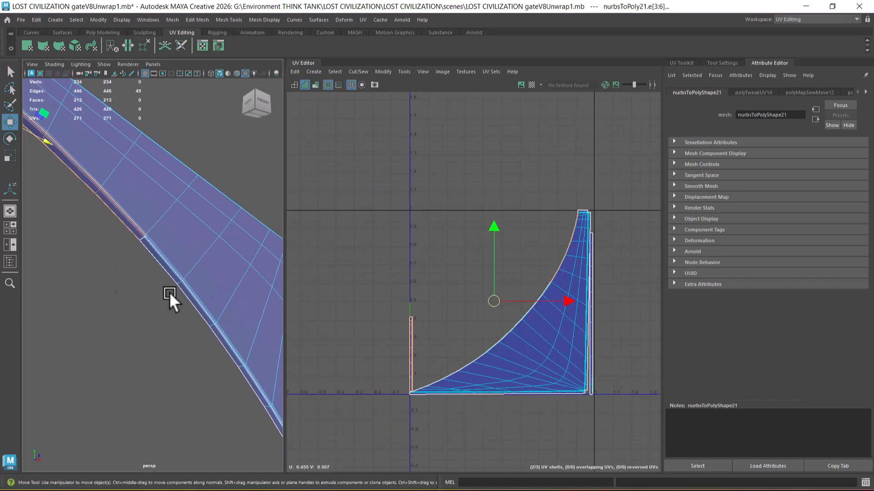
pyautogui.scroll(8, 205, 302)
pyautogui.keyDown('alt'); pyautogui.moveTo(192, 185); pyautogui.dragTo(187, 309, button='middle'); pyautogui.keyUp('alt')
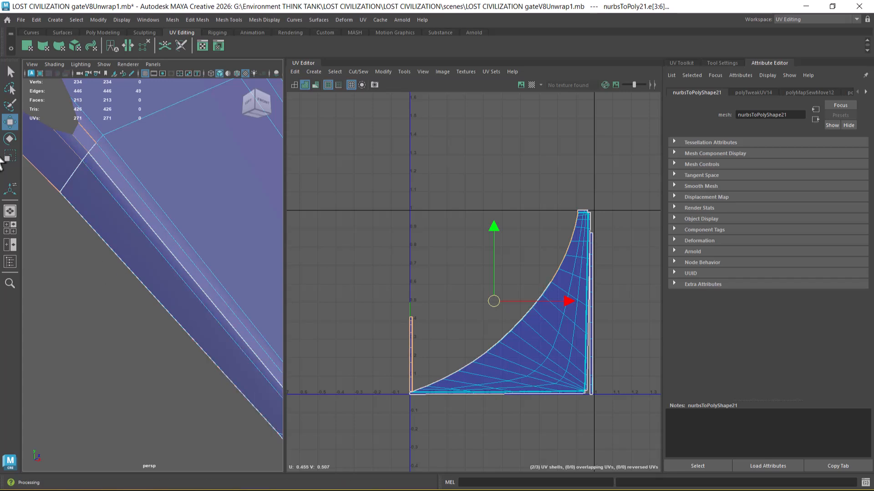
pyautogui.scroll(-5, 156, 213)
pyautogui.keyDown('alt'); pyautogui.moveTo(168, 271); pyautogui.dragTo(181, 293); pyautogui.keyUp('alt')
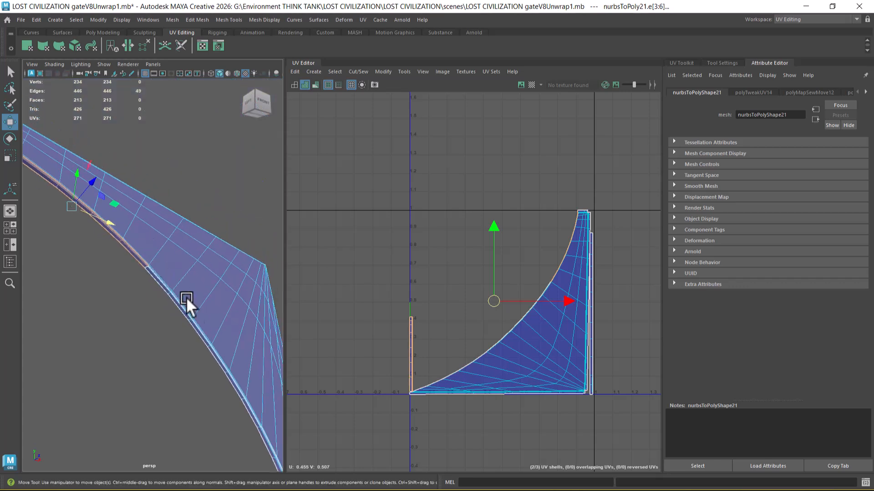
# Select the whole spandrel panel in object mode and assign the existing numbered checker material to it.
pyautogui.scroll(-3, 515, 314)
pyautogui.keyDown('alt'); pyautogui.moveTo(522, 292); pyautogui.dragTo(509, 228, button='middle'); pyautogui.keyUp('alt')
pyautogui.click(214, 201)
pyautogui.click(212, 200)
pyautogui.click(148, 216)
pyautogui.moveTo(144, 206); pyautogui.dragTo(217, 417, button='right')
pyautogui.keyDown('alt'); pyautogui.moveTo(229, 387); pyautogui.dragTo(208, 322); pyautogui.keyUp('alt')
# Switch to the LOST CIVILIZATION folder in File Explorer, view the CHECKER.jpg image and close the image viewer.
pyautogui.press('super')
pyautogui.moveTo(115, 481)
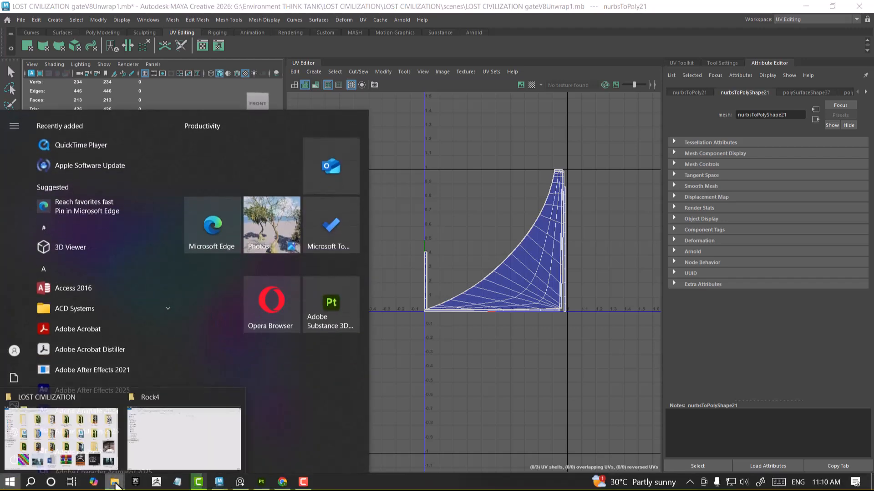
pyautogui.click(86, 445)
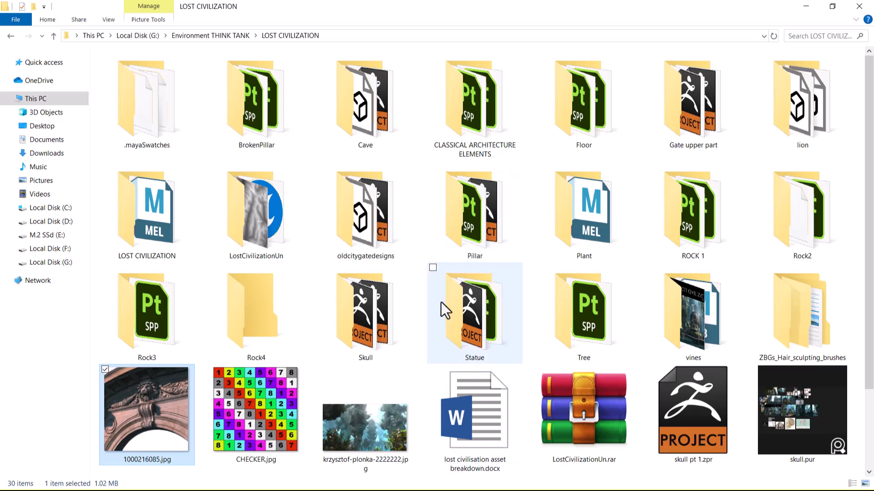
pyautogui.click(269, 414)
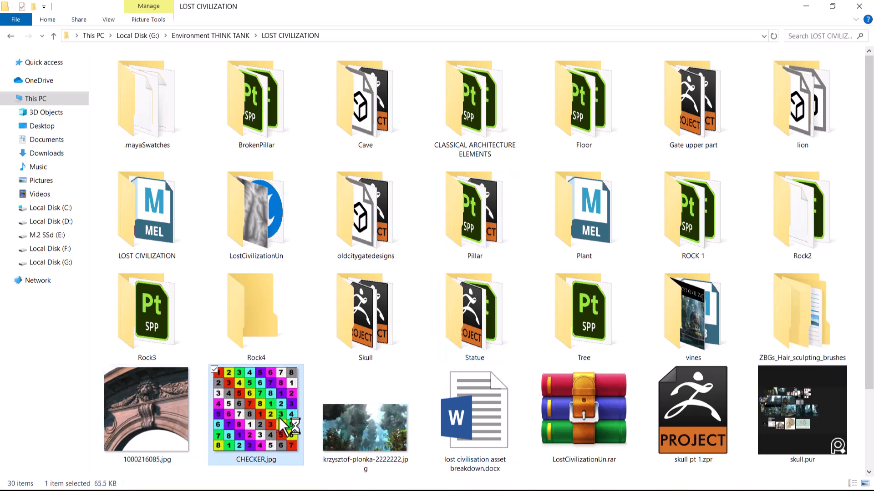
pyautogui.doubleClick(279, 418)
pyautogui.click(175, 217)
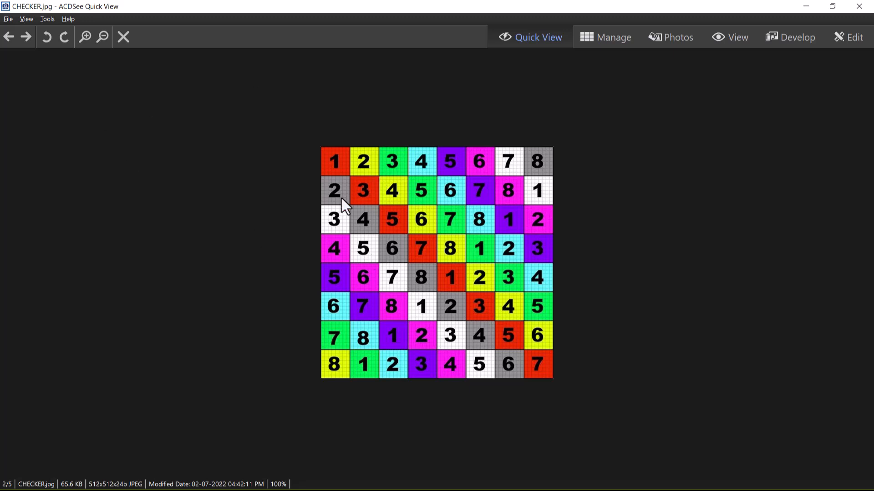
pyautogui.click(859, 6)
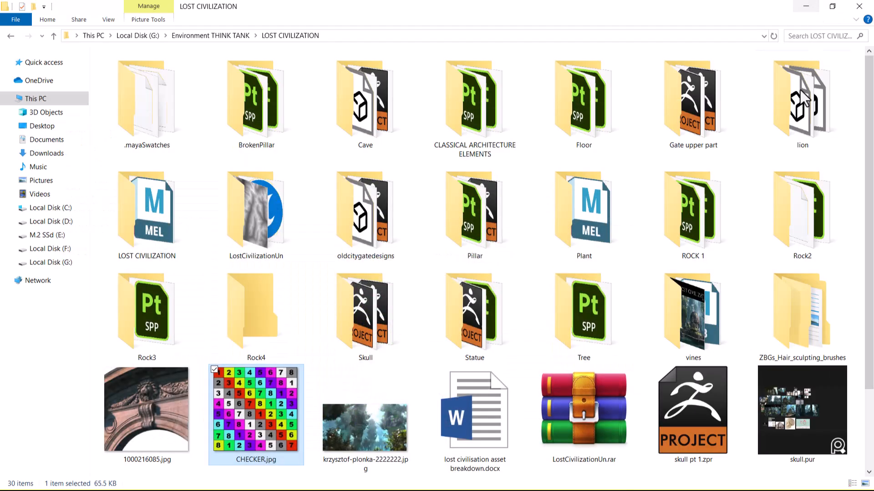
# Switch to the untitled Maya scene with the cave mesh and decline the AutoSave.
pyautogui.press('super')
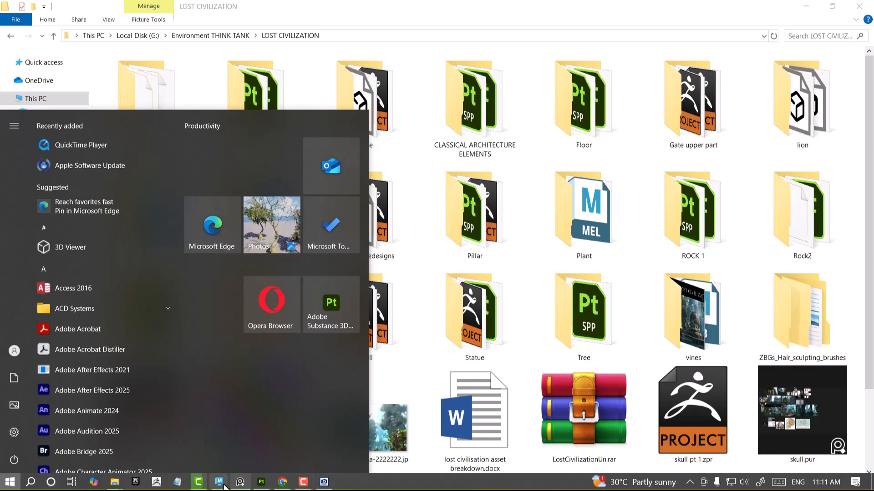
pyautogui.moveTo(219, 482)
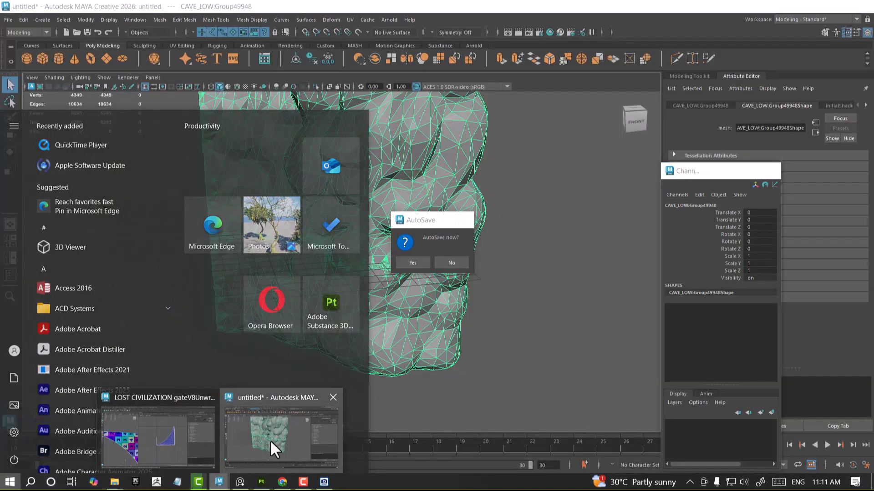
pyautogui.click(270, 440)
pyautogui.click(452, 262)
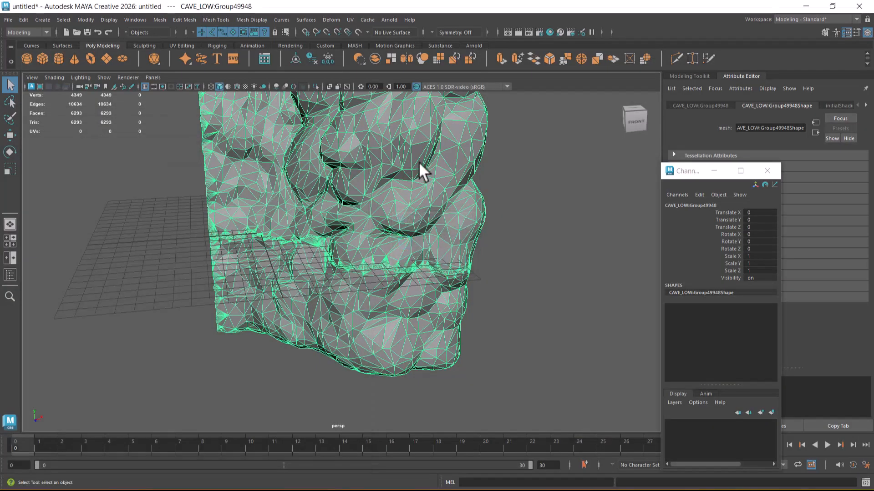
# Assign a new Lambert material to the cave mesh and close the floating Channel Box.
pyautogui.rightClick(384, 140)
pyautogui.moveTo(395, 385)
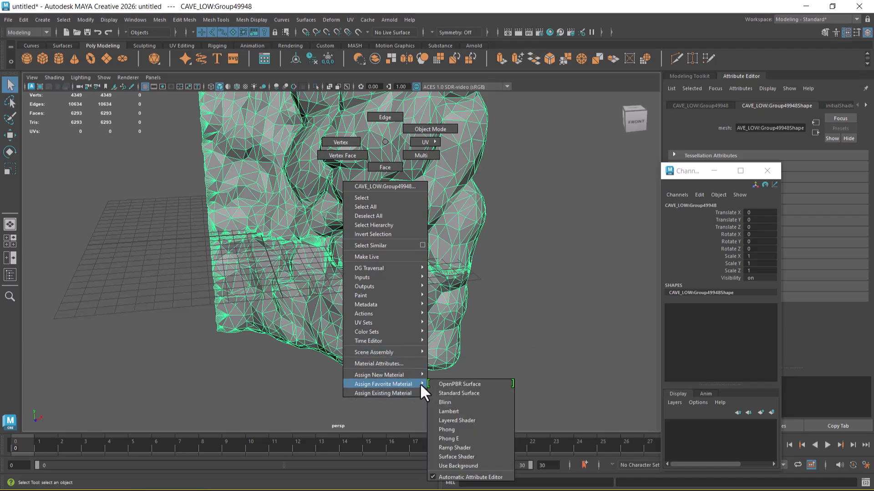
pyautogui.click(454, 410)
pyautogui.keyDown('alt'); pyautogui.moveTo(384, 350); pyautogui.dragTo(411, 273, button='right'); pyautogui.keyUp('alt')
pyautogui.click(769, 170)
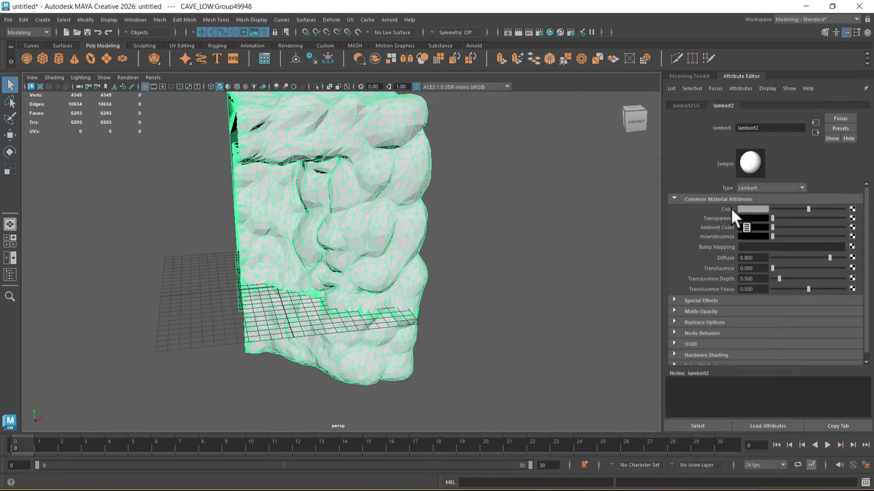
# Map a Checker texture to the Lambert material's Color and switch the viewport through textured, wireframe and shaded display.
pyautogui.click(851, 210)
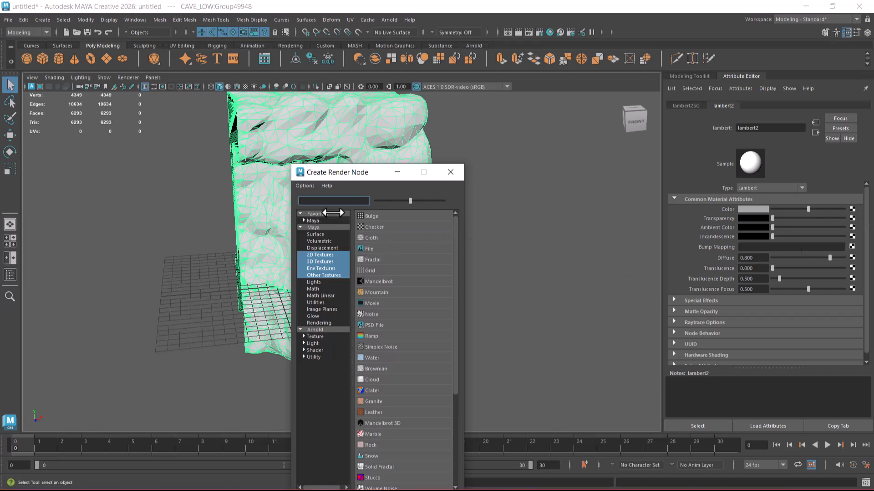
pyautogui.write('chec')
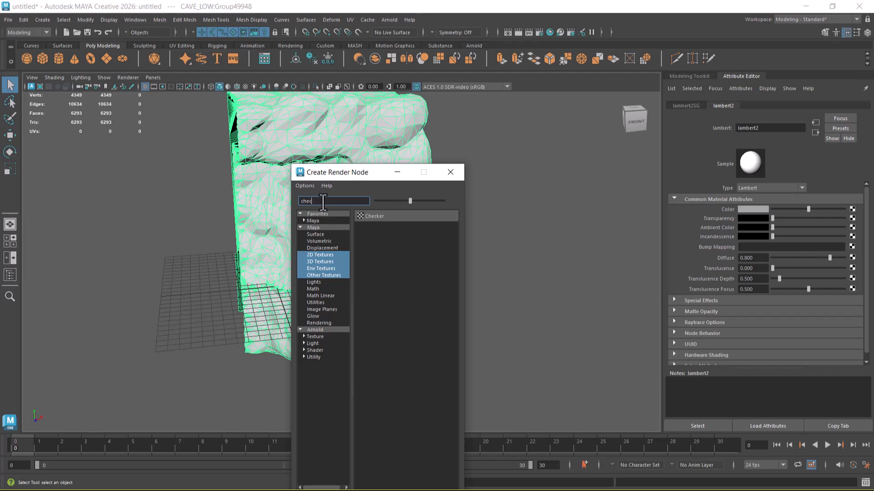
pyautogui.click(377, 216)
pyautogui.keyDown('alt'); pyautogui.moveTo(464, 273); pyautogui.dragTo(485, 263); pyautogui.keyUp('alt')
pyautogui.press('6')
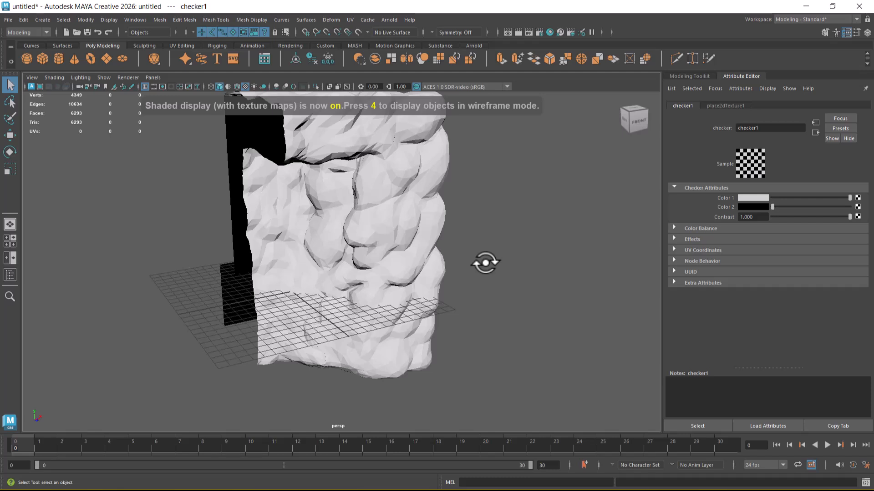
pyautogui.press('4')
pyautogui.press('5')
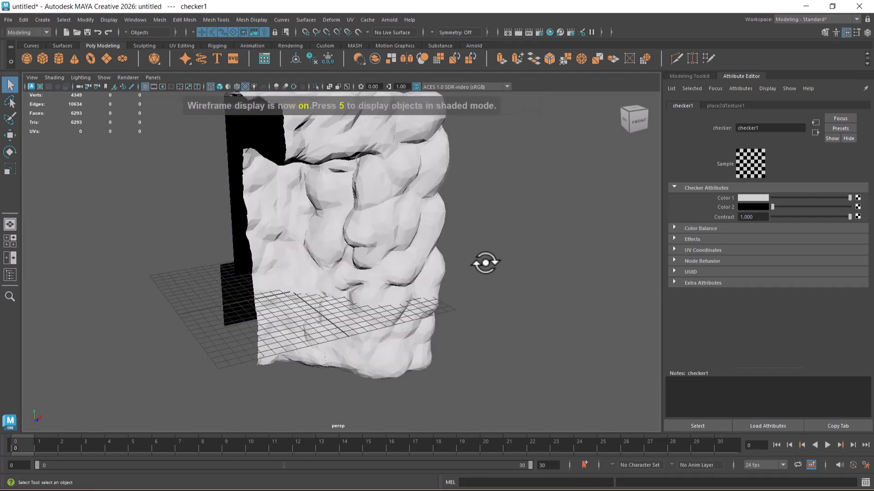
# Turn on textured display, apply Automatic UV mapping to the cave mesh and inspect the checker pattern on it.
pyautogui.press('6')
pyautogui.moveTo(465, 264)
pyautogui.keyDown('alt'); pyautogui.mouseDown()
pyautogui.moveTo(441, 285)
pyautogui.moveTo(423, 277)
pyautogui.mouseUp(); pyautogui.keyUp('alt')
pyautogui.keyDown('alt'); pyautogui.moveTo(422, 278); pyautogui.dragTo(442, 312, button='middle'); pyautogui.keyUp('alt')
pyautogui.click(385, 258)
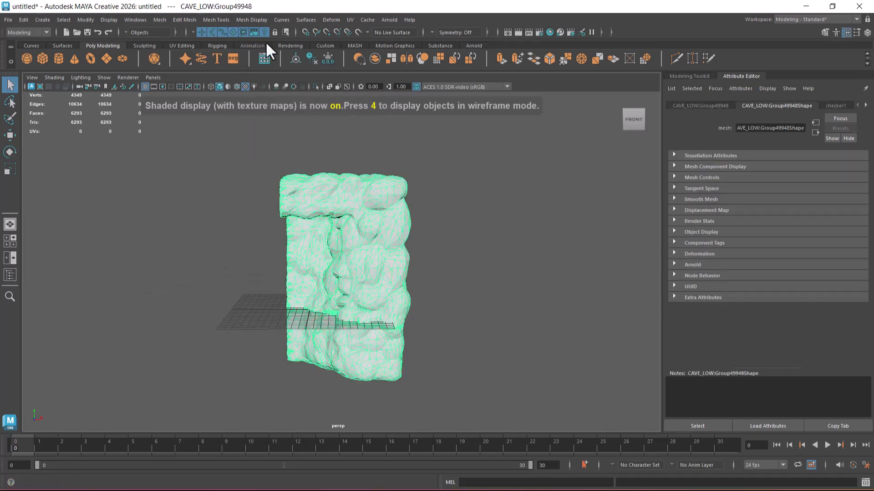
pyautogui.click(349, 19)
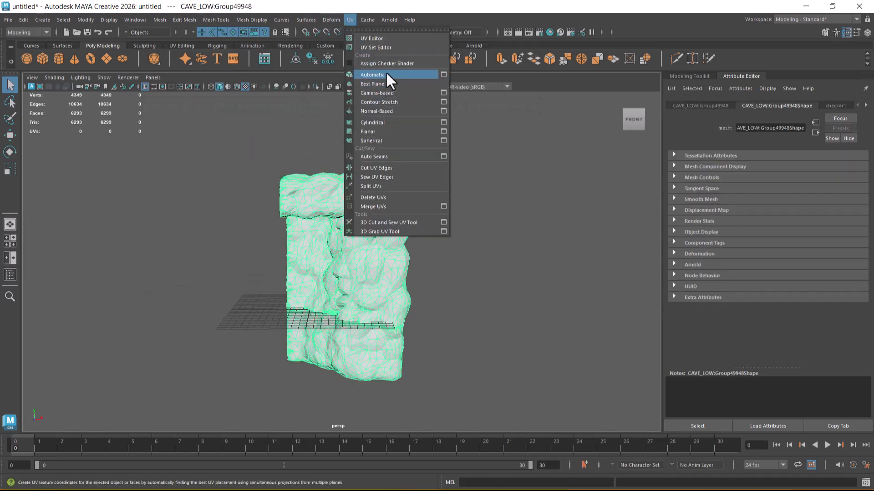
pyautogui.click(386, 78)
pyautogui.moveTo(368, 209); pyautogui.dragTo(446, 166, button='right')
pyautogui.keyDown('alt'); pyautogui.moveTo(449, 208); pyautogui.dragTo(409, 290); pyautogui.keyUp('alt')
# Switch to the LOST CIVILIZATION gateV8Unwrap1 Maya scene and turn off the isolated display of the arch spandrel panel.
pyautogui.press('super')
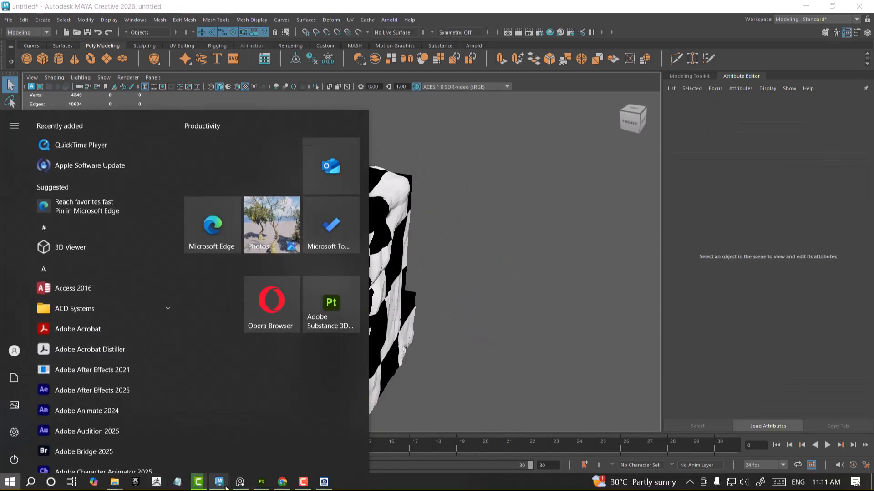
pyautogui.moveTo(223, 485)
pyautogui.click(160, 438)
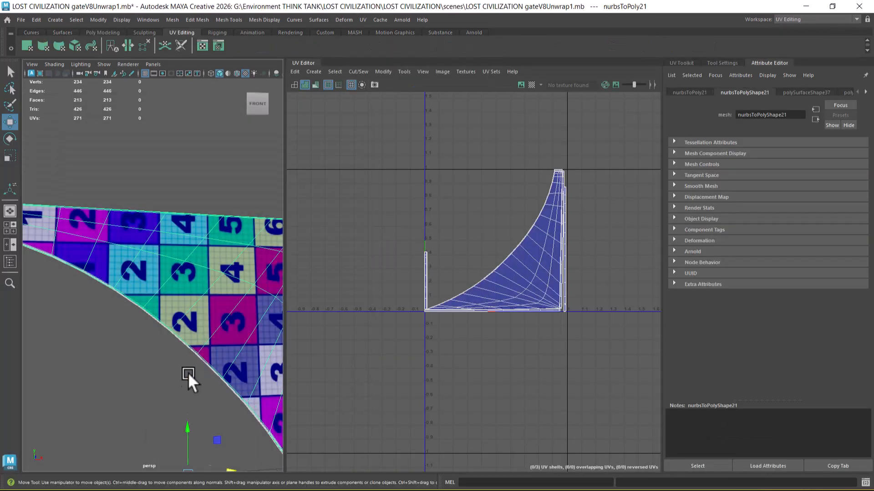
pyautogui.hotkey('ctrl', '1')
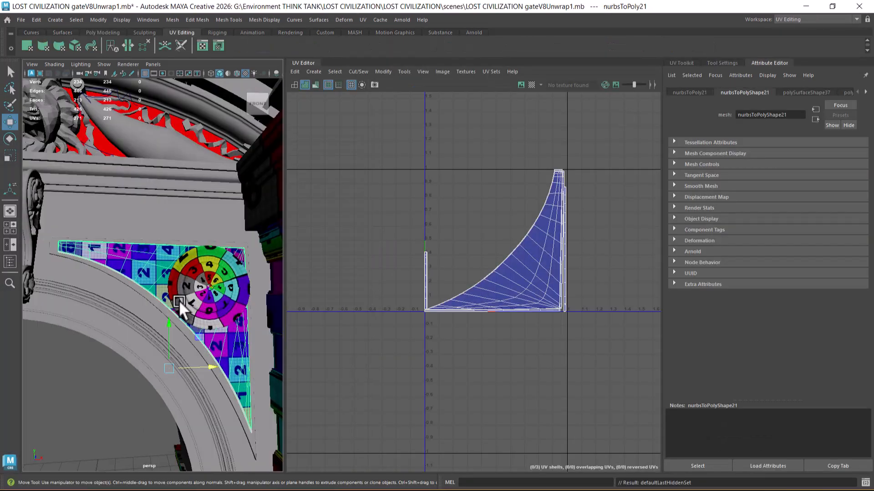
# Select the inner arch spandrel panel and the outer panel surrounding it, hide all unselected objects and frame the pair.
pyautogui.rightClick(97, 231)
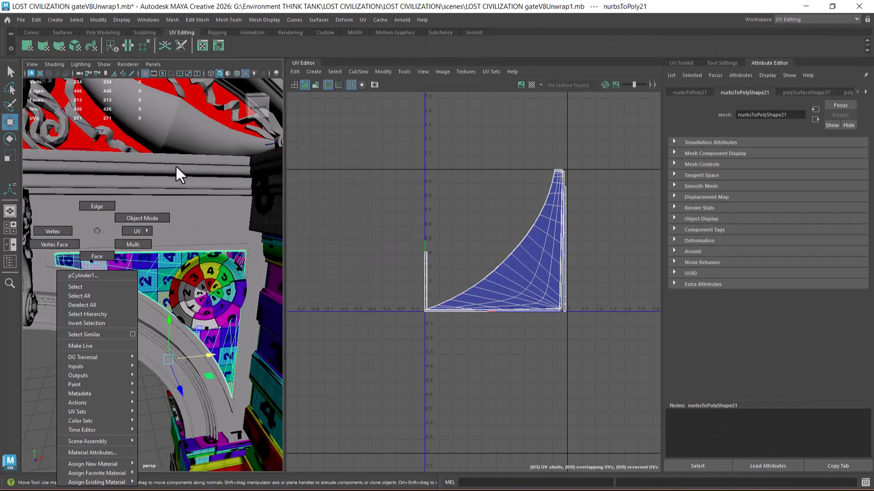
pyautogui.click(171, 248)
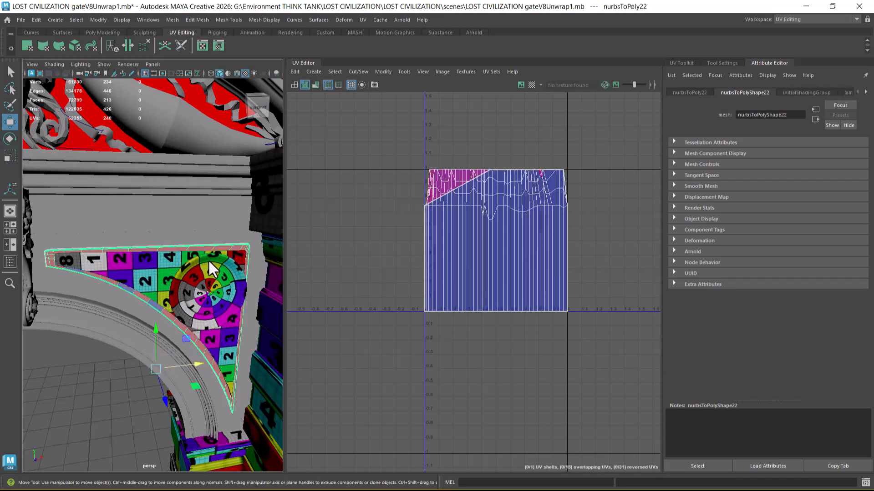
pyautogui.click(158, 274)
pyautogui.keyDown('alt'); pyautogui.moveTo(157, 273); pyautogui.dragTo(154, 314, button='right'); pyautogui.keyUp('alt')
pyautogui.keyDown('shift'); pyautogui.click(130, 308); pyautogui.keyUp('shift')
pyautogui.hotkey('alt', 'h')
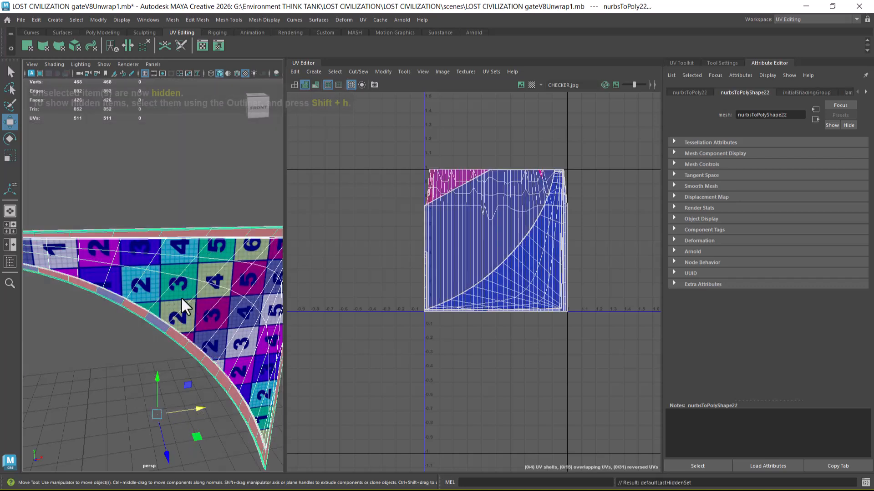
pyautogui.press('f')
pyautogui.keyDown('alt'); pyautogui.moveTo(116, 352); pyautogui.dragTo(159, 364, button='middle'); pyautogui.keyUp('alt')
pyautogui.keyDown('alt'); pyautogui.moveTo(160, 364); pyautogui.dragTo(173, 376, button='right'); pyautogui.keyUp('alt')
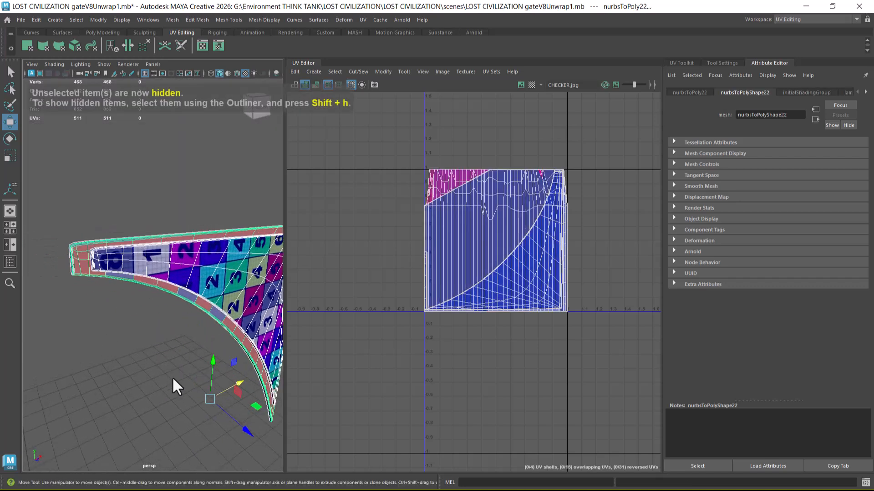
# Compare the polygon statistics of the inner and outer spandrel panels by selecting each one in turn.
pyautogui.click(124, 333)
pyautogui.click(166, 265)
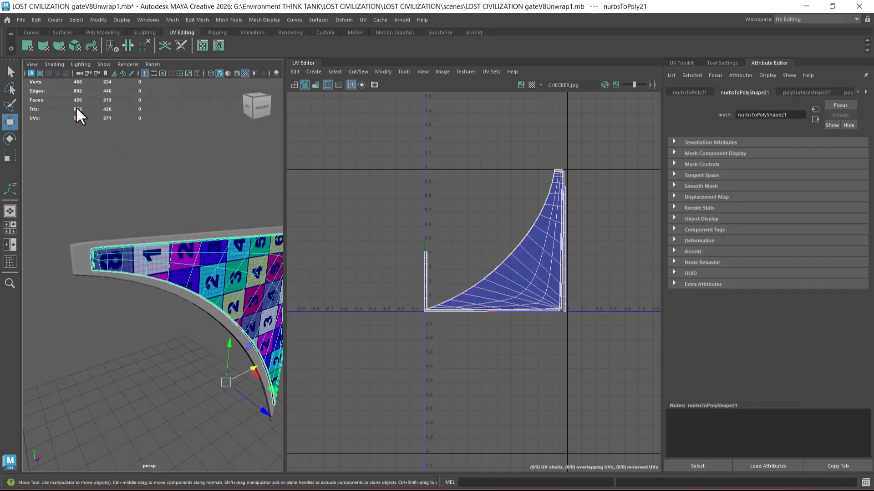
pyautogui.click(73, 255)
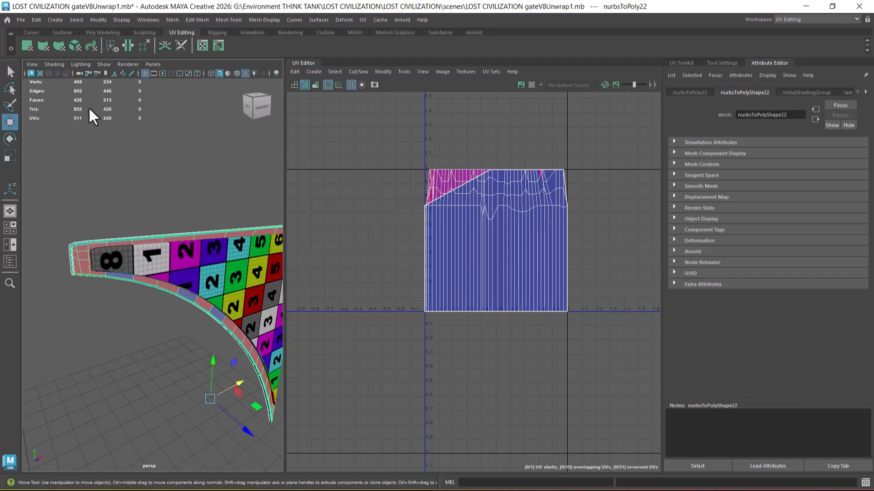
# Transfer all UV sets from the inner spandrel panel to the outer one, using Transfer Attributes with Component sample space.
pyautogui.click(149, 262)
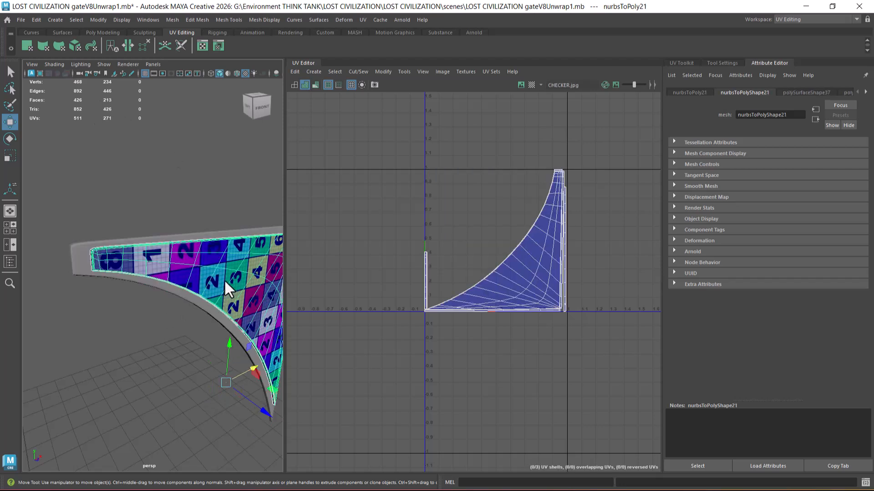
pyautogui.keyDown('shift'); pyautogui.click(192, 301); pyautogui.keyUp('shift')
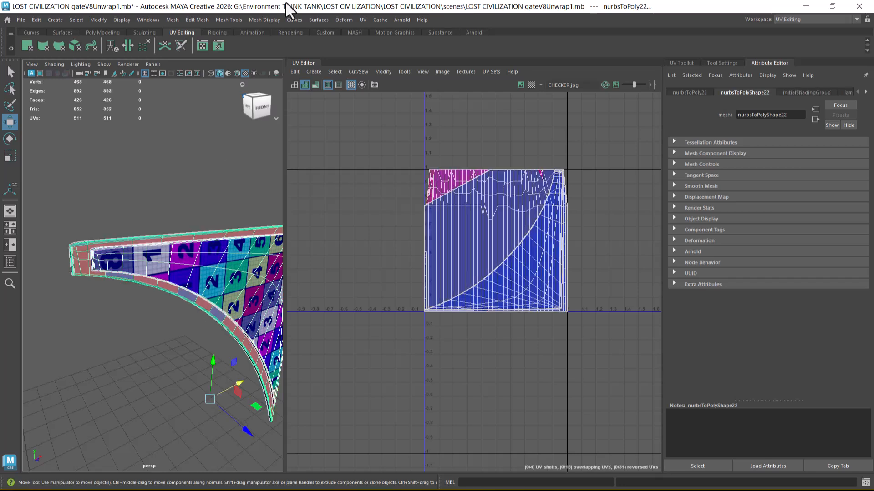
pyautogui.click(172, 20)
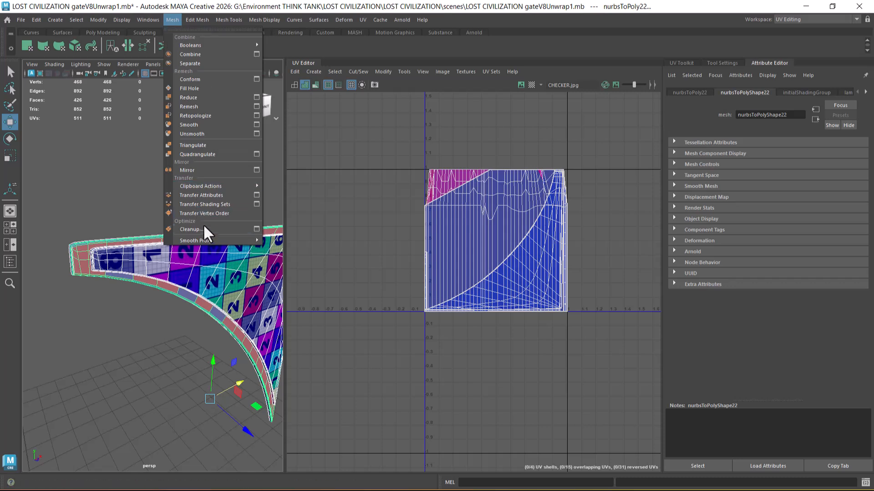
pyautogui.click(257, 195)
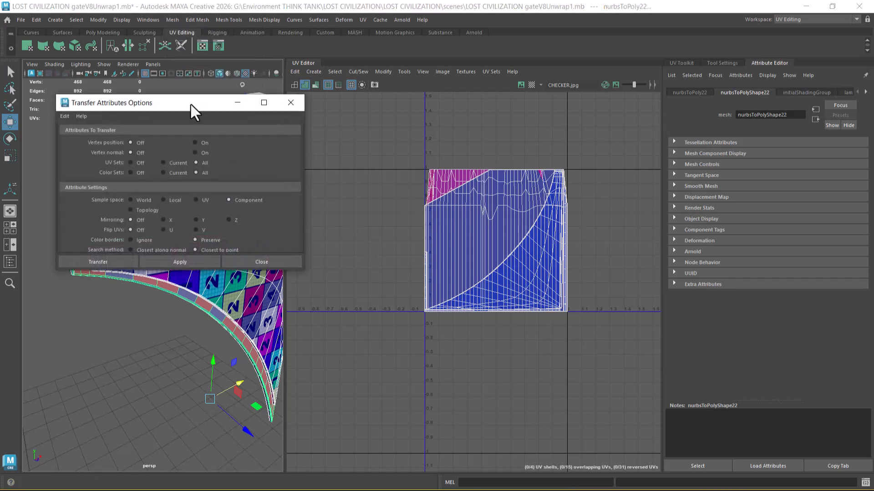
pyautogui.moveTo(191, 103); pyautogui.dragTo(588, 135)
pyautogui.click(461, 147)
pyautogui.click(469, 167)
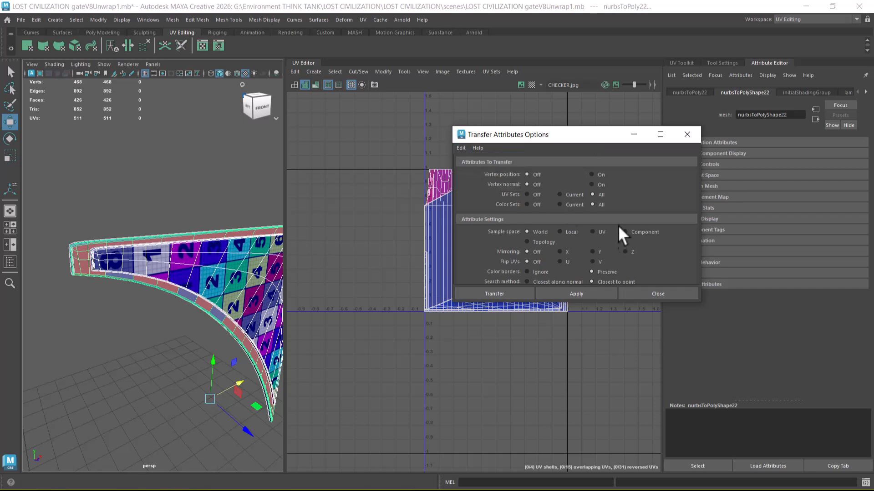
pyautogui.click(582, 294)
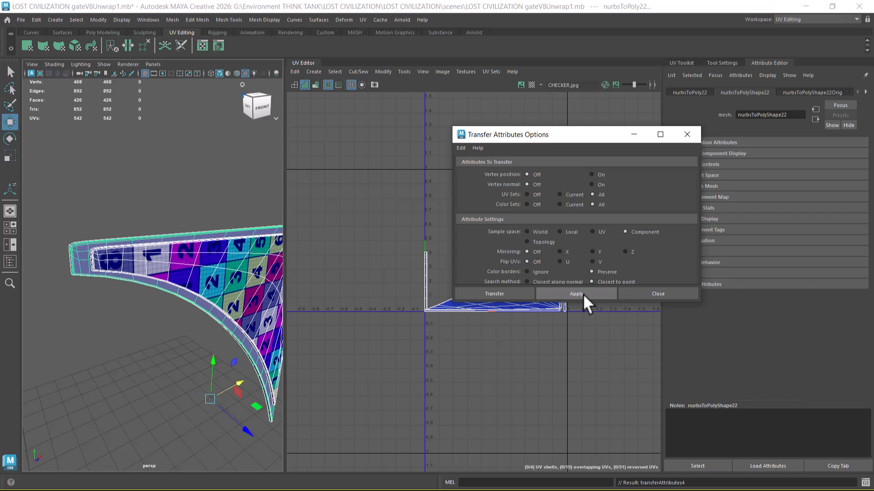
pyautogui.click(656, 293)
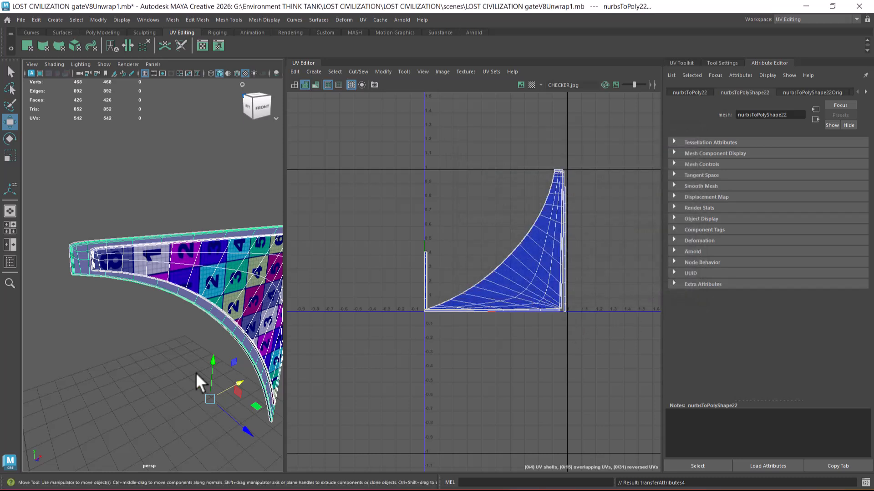
# Assign a new Lambert material to the outer spandrel panel and name it checkerBW.
pyautogui.click(182, 332)
pyautogui.click(190, 301)
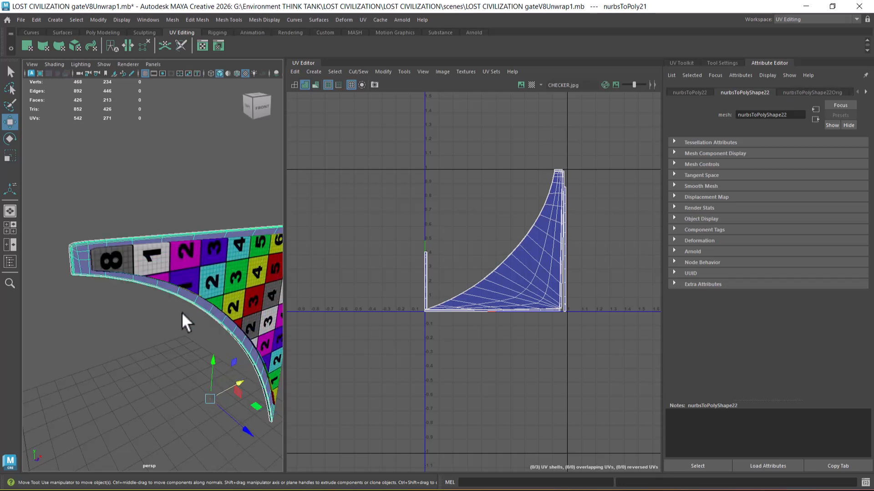
pyautogui.moveTo(187, 300); pyautogui.dragTo(280, 419, button='right')
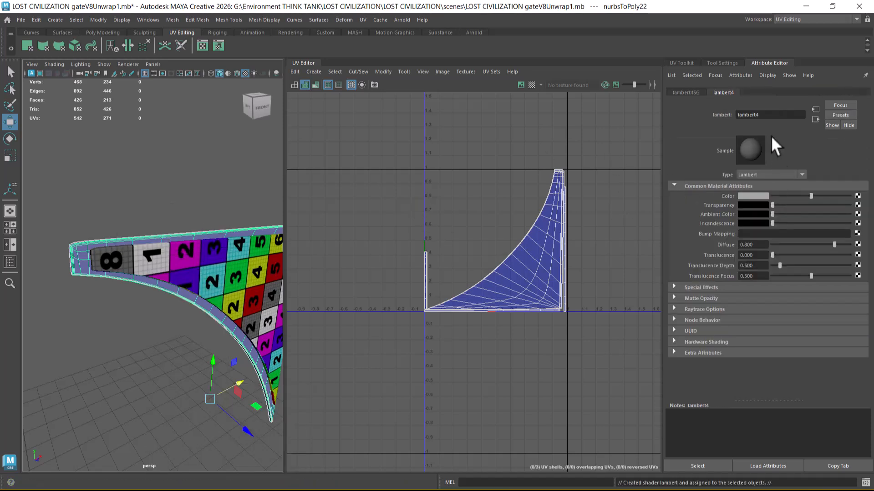
pyautogui.moveTo(766, 119); pyautogui.dragTo(711, 116)
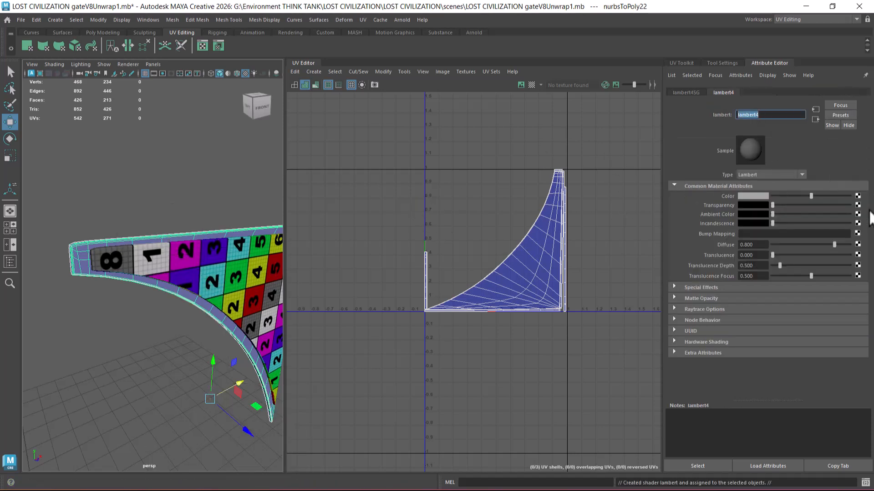
pyautogui.write('checkerBW')
pyautogui.press('Return')
# Map a Checker texture to the Color of the checkerBW material.
pyautogui.click(858, 195)
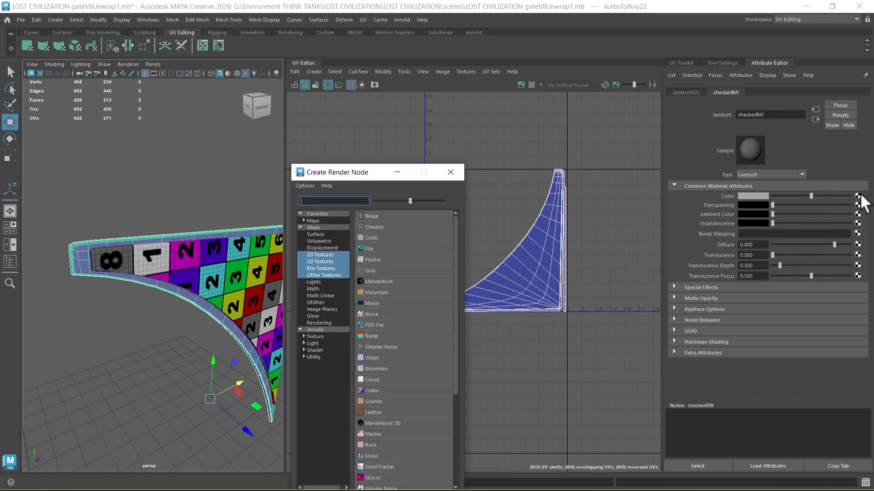
pyautogui.click(374, 226)
pyautogui.keyDown('alt'); pyautogui.moveTo(276, 315); pyautogui.dragTo(163, 254); pyautogui.keyUp('alt')
# Temporarily hide the inner spandrel panel to inspect the black-and-white checker pattern on the outer one.
pyautogui.click(198, 213)
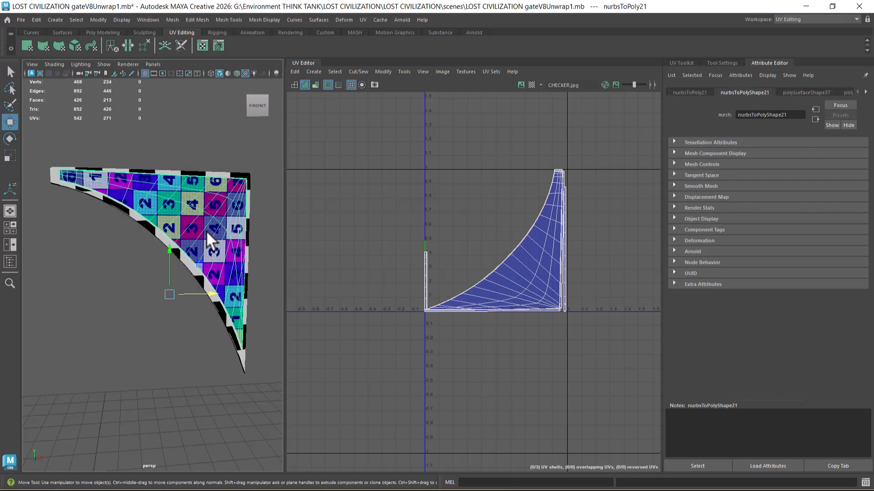
pyautogui.press('h')
pyautogui.keyDown('alt'); pyautogui.moveTo(204, 305); pyautogui.dragTo(195, 223); pyautogui.keyUp('alt')
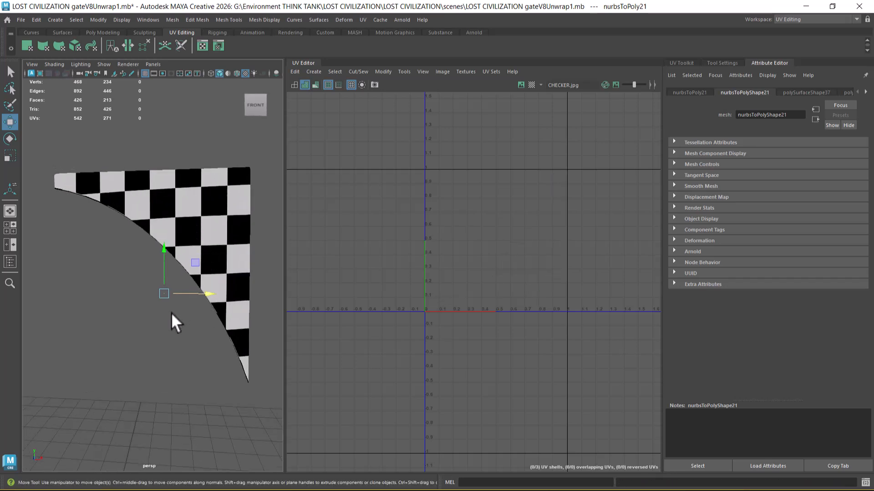
pyautogui.press('h')
# Select all UVs of the inner spandrel panel and rotate them 90 degrees counterclockwise.
pyautogui.click(219, 244)
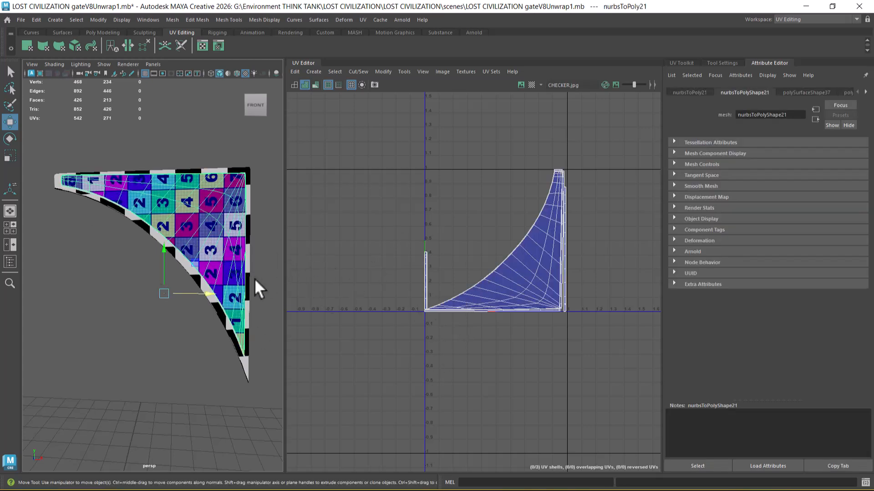
pyautogui.rightClick(480, 217)
pyautogui.moveTo(479, 216); pyautogui.dragTo(524, 217, button='right')
pyautogui.moveTo(592, 160); pyautogui.dragTo(360, 359)
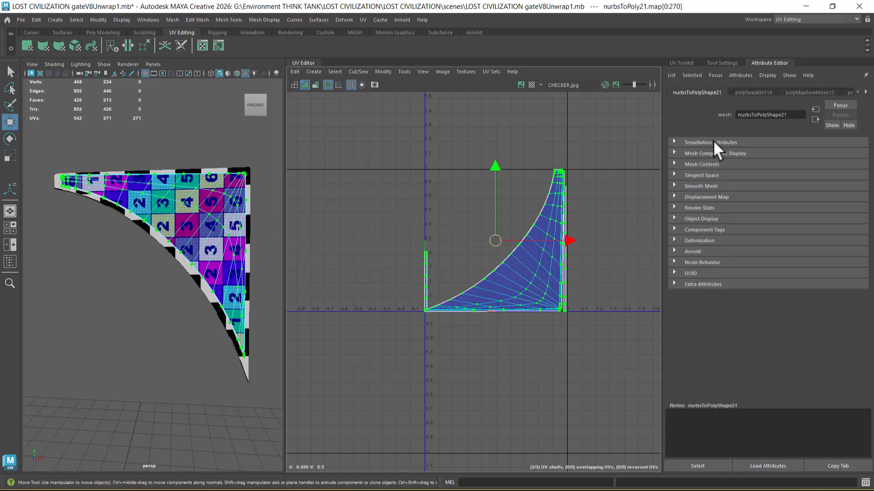
pyautogui.click(690, 62)
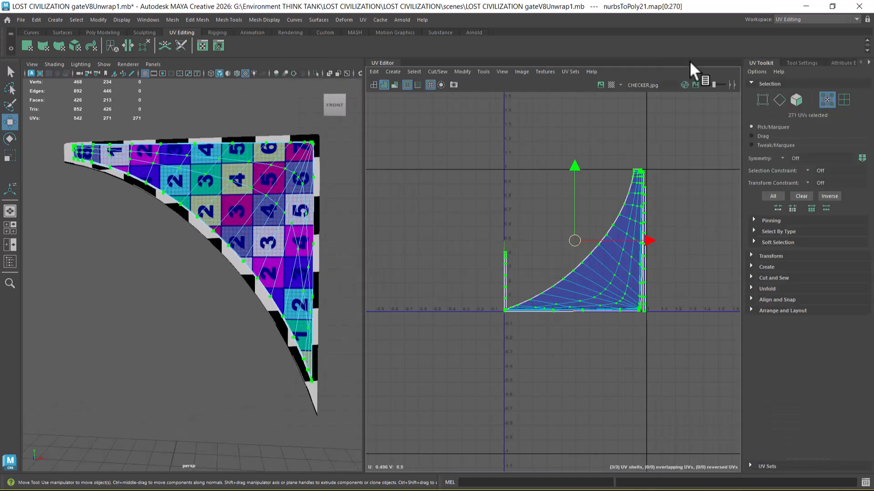
pyautogui.click(752, 256)
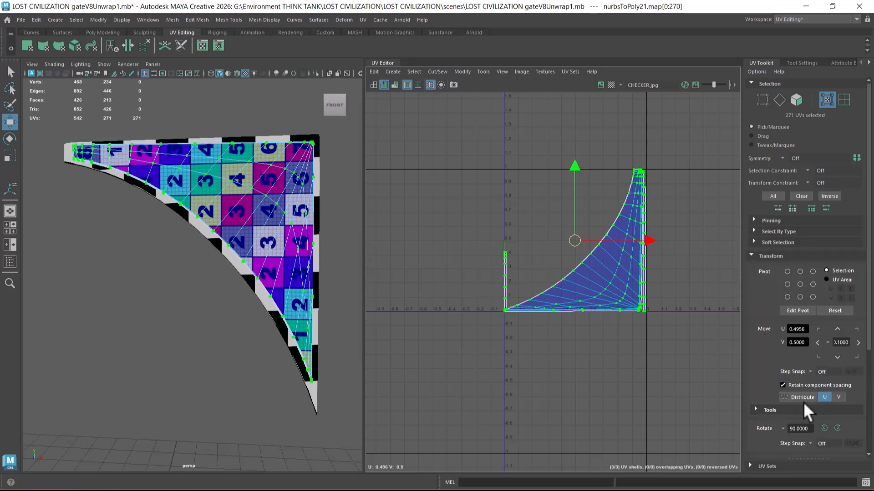
pyautogui.click(824, 428)
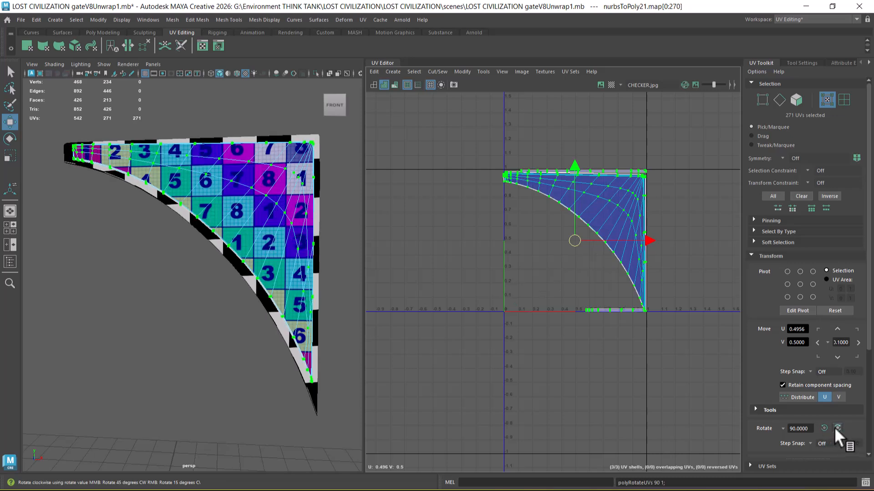
pyautogui.click(835, 427)
pyautogui.click(823, 426)
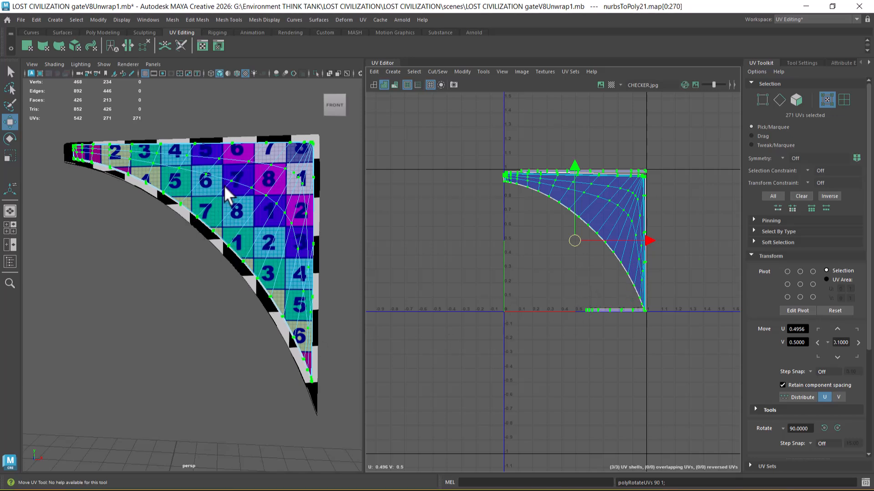
# Return to object mode, view the outer spandrel panel on its own to check its checker pattern, and unhide the inner one.
pyautogui.moveTo(238, 251); pyautogui.dragTo(247, 306, button='right')
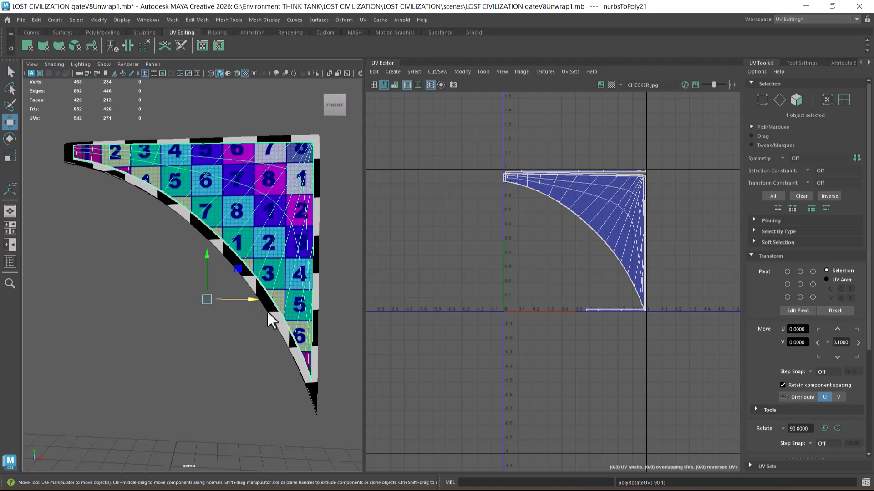
pyautogui.click(261, 309)
pyautogui.hotkey('alt', 'h')
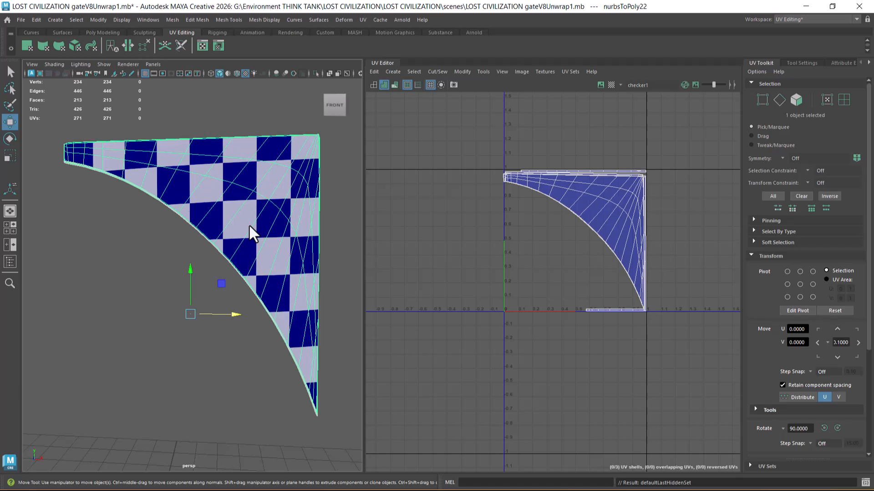
pyautogui.hotkey('ctrl', 'shift', 'h')
pyautogui.click(118, 316)
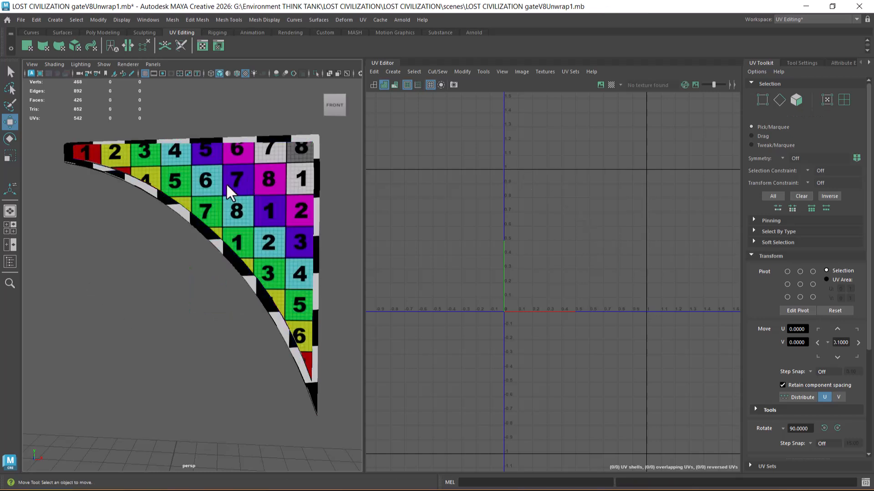
# Assign the existing numbered checker material to the outer spandrel panel and clear the selection.
pyautogui.click(184, 212)
pyautogui.moveTo(181, 214); pyautogui.dragTo(288, 406, button='right')
pyautogui.click(255, 425)
# Show all hidden objects so the complete gate model is displayed around the spandrel panels.
pyautogui.scroll(-3, 246, 401)
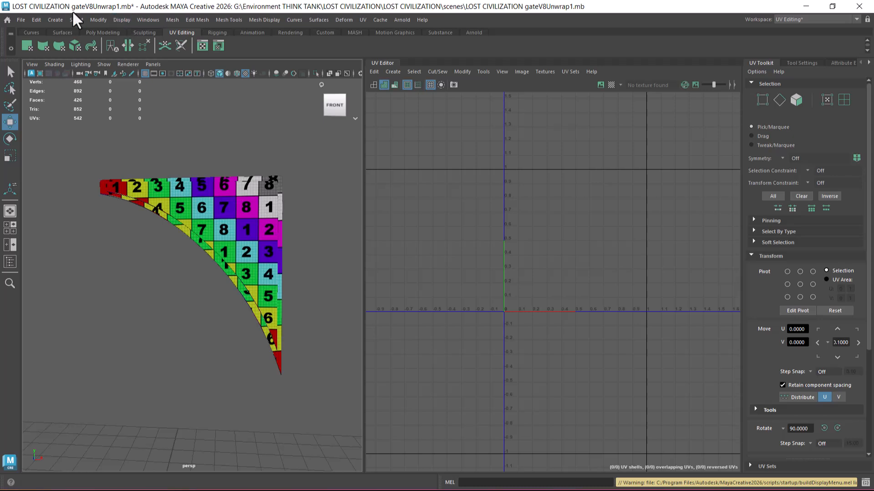
pyautogui.click(122, 20)
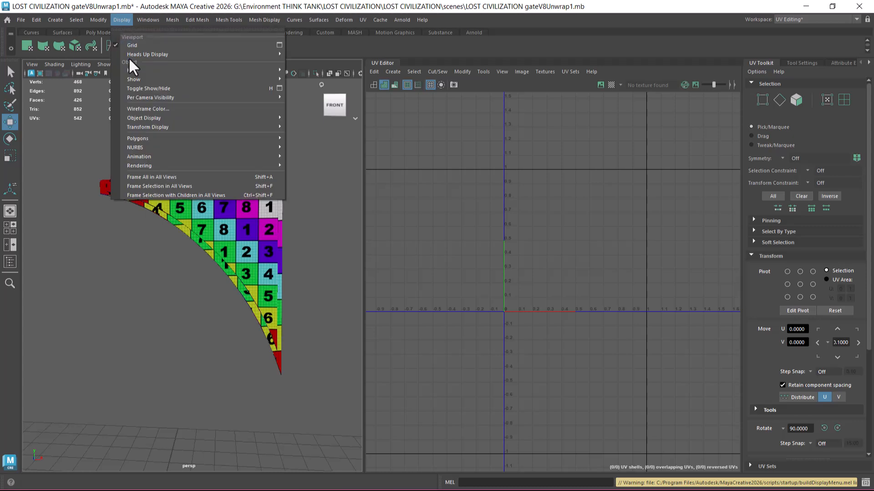
pyautogui.moveTo(155, 80)
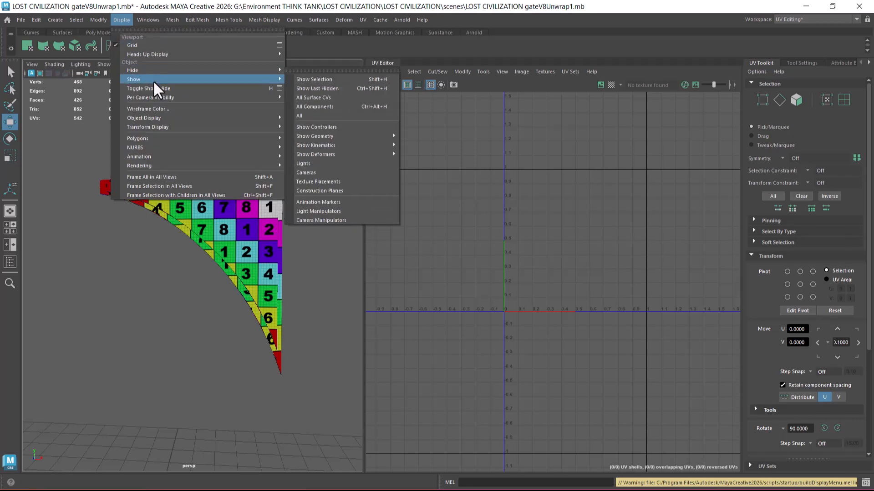
pyautogui.click(319, 115)
# Select the long cornice moulding above the arch and examine its shape and its UV layout.
pyautogui.scroll(-3, 175, 231)
pyautogui.scroll(2, 207, 311)
pyautogui.keyDown('alt'); pyautogui.moveTo(207, 304); pyautogui.dragTo(212, 309, button='right'); pyautogui.keyUp('alt')
pyautogui.keyDown('alt'); pyautogui.moveTo(200, 241); pyautogui.dragTo(217, 288, button='middle'); pyautogui.keyUp('alt')
pyautogui.keyDown('alt'); pyautogui.moveTo(217, 288); pyautogui.dragTo(205, 292); pyautogui.keyUp('alt')
pyautogui.keyDown('alt'); pyautogui.moveTo(204, 292); pyautogui.dragTo(217, 313, button='right'); pyautogui.keyUp('alt')
pyautogui.click(207, 244)
pyautogui.keyDown('alt'); pyautogui.moveTo(187, 341); pyautogui.dragTo(197, 333); pyautogui.keyUp('alt')
pyautogui.keyDown('alt'); pyautogui.moveTo(197, 332); pyautogui.dragTo(196, 295, button='right'); pyautogui.keyUp('alt')
pyautogui.keyDown('alt'); pyautogui.moveTo(198, 311); pyautogui.dragTo(187, 289); pyautogui.keyUp('alt')
pyautogui.keyDown('alt'); pyautogui.moveTo(187, 290); pyautogui.dragTo(203, 304, button='right'); pyautogui.keyUp('alt')
pyautogui.keyDown('alt'); pyautogui.moveTo(203, 301); pyautogui.dragTo(227, 273); pyautogui.keyUp('alt')
pyautogui.keyDown('alt'); pyautogui.moveTo(227, 255); pyautogui.dragTo(233, 304, button='middle'); pyautogui.keyUp('alt')
pyautogui.keyDown('alt'); pyautogui.moveTo(233, 301); pyautogui.dragTo(238, 276); pyautogui.keyUp('alt')
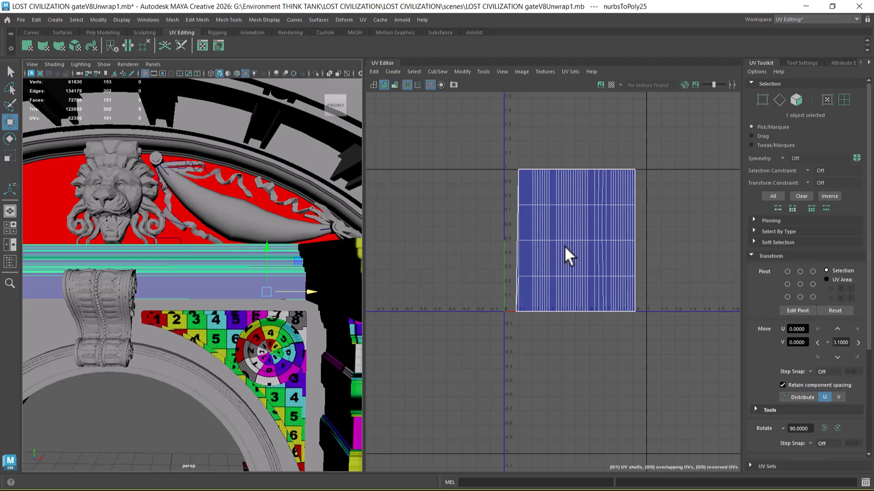
pyautogui.keyDown('alt'); pyautogui.moveTo(273, 361); pyautogui.dragTo(232, 291); pyautogui.keyUp('alt')
pyautogui.scroll(3, 574, 253)
pyautogui.keyDown('alt'); pyautogui.moveTo(614, 274); pyautogui.dragTo(627, 307, button='middle'); pyautogui.keyUp('alt')
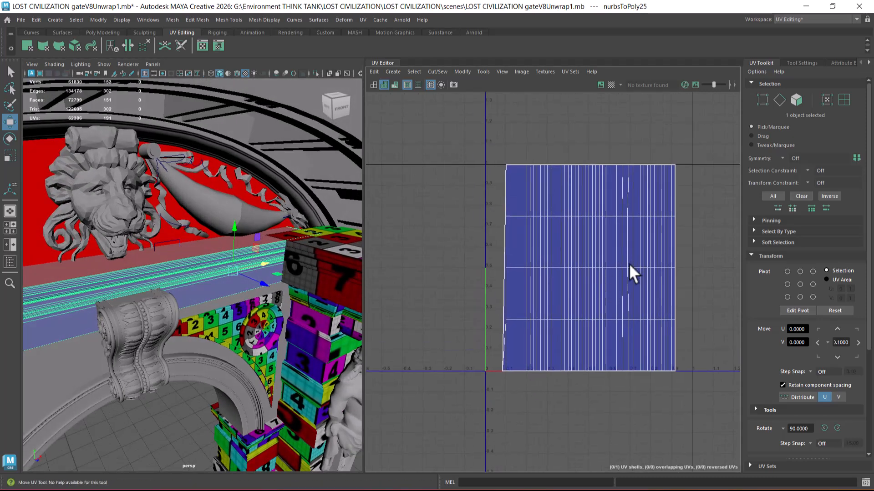
pyautogui.keyDown('alt'); pyautogui.moveTo(360, 351); pyautogui.dragTo(119, 311); pyautogui.keyUp('alt')
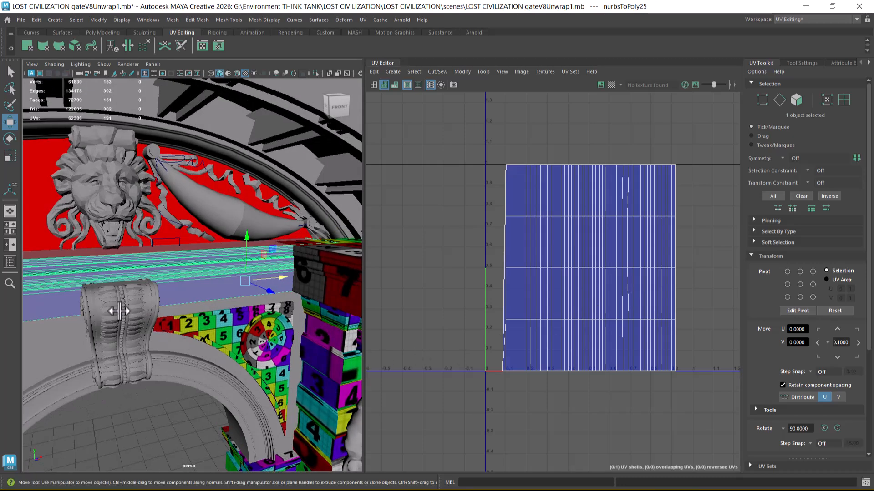
# Reselect the cornice moulding above the arch instead of the scroll bracket and assign the existing numbered checker material to it.
pyautogui.click(119, 311)
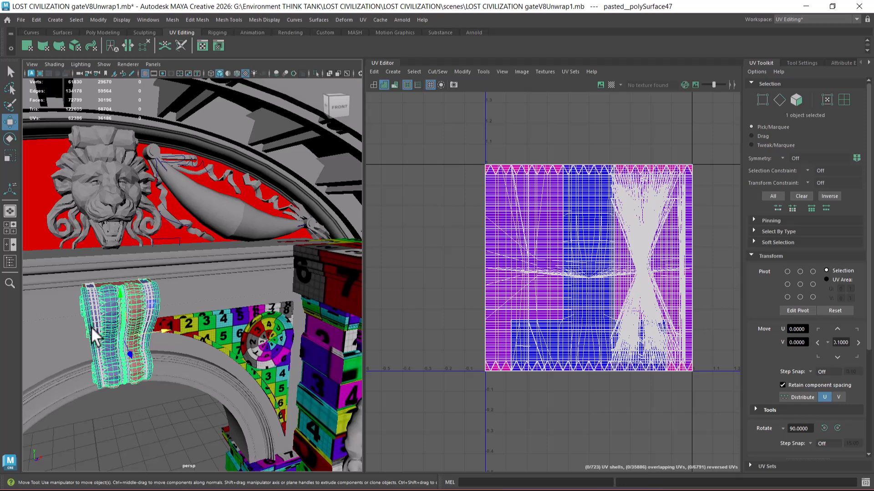
pyautogui.click(202, 260)
pyautogui.keyDown('alt'); pyautogui.moveTo(202, 260); pyautogui.dragTo(218, 296); pyautogui.keyUp('alt')
pyautogui.scroll(3, 253, 296)
pyautogui.moveTo(200, 231); pyautogui.dragTo(271, 406, button='right')
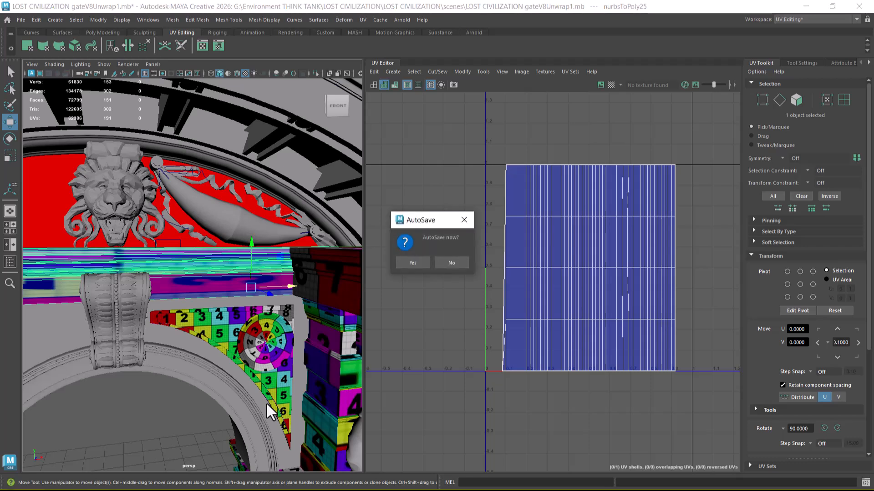
# Accept the autosave, then isolate the cornice by hiding all unselected objects and clear the selection.
pyautogui.click(206, 288)
pyautogui.click(410, 261)
pyautogui.hotkey('alt', 'h')
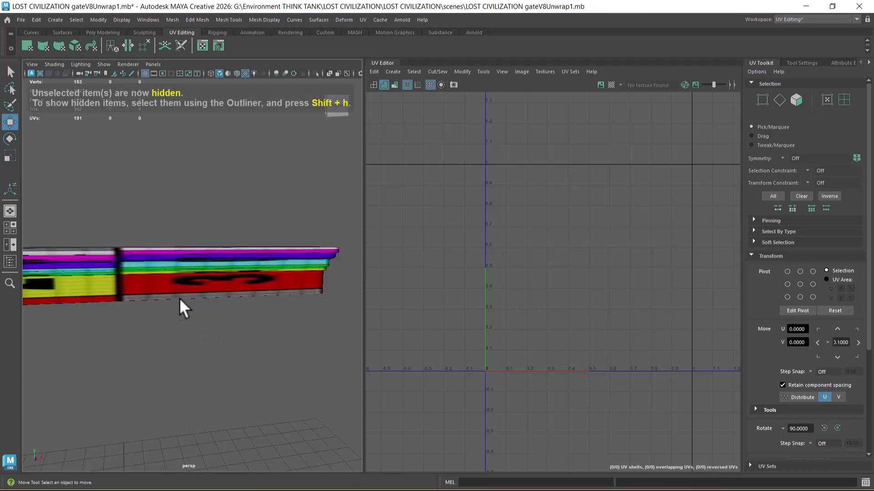
pyautogui.keyDown('alt'); pyautogui.moveTo(196, 311); pyautogui.dragTo(234, 380); pyautogui.keyUp('alt')
pyautogui.scroll(3, 234, 381)
pyautogui.click(257, 377)
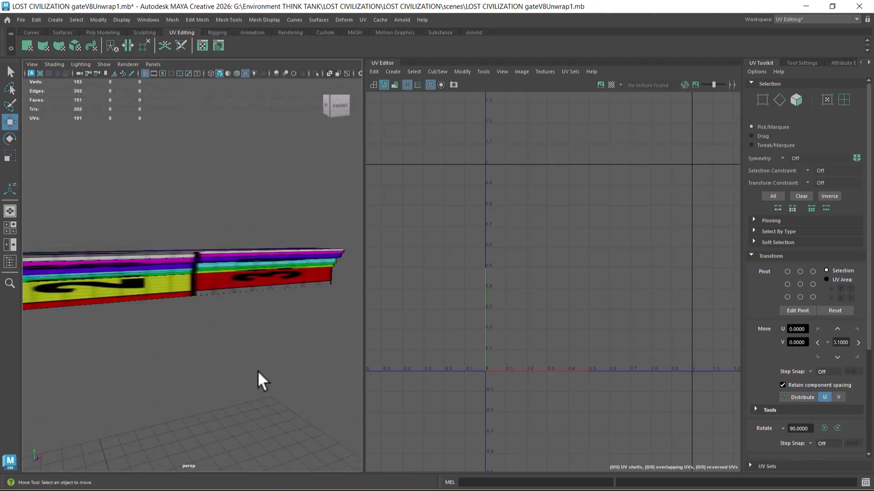
# Select all UVs of the cornice's shell and activate the Scale tool.
pyautogui.click(201, 277)
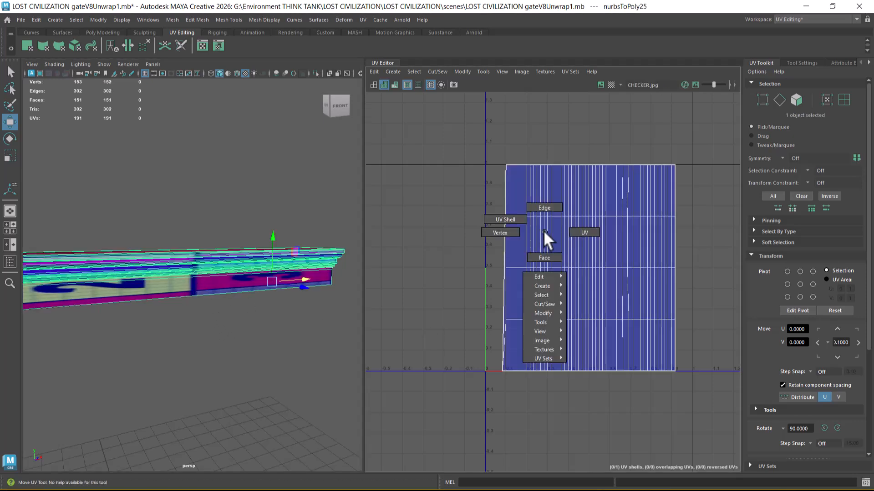
pyautogui.moveTo(544, 230); pyautogui.dragTo(603, 227, button='right')
pyautogui.click(605, 217)
pyautogui.doubleClick(605, 218)
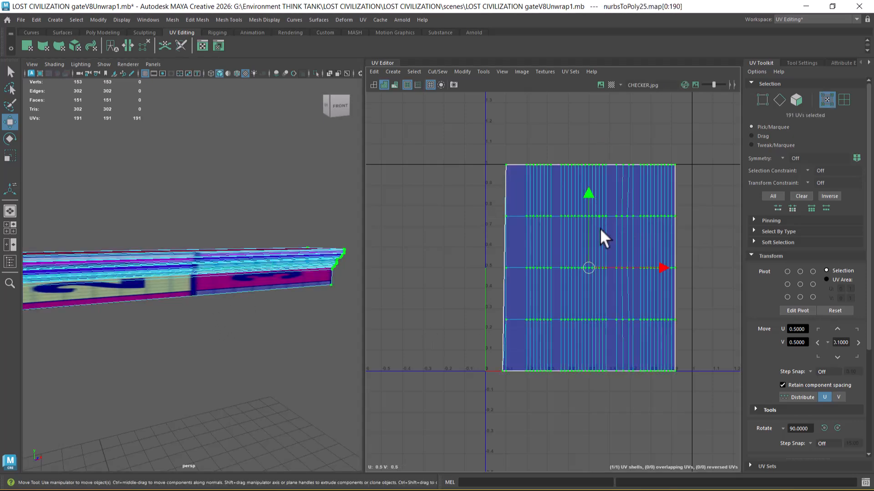
pyautogui.press('r')
pyautogui.press('w')
pyautogui.press('r')
pyautogui.press('e')
pyautogui.press('r')
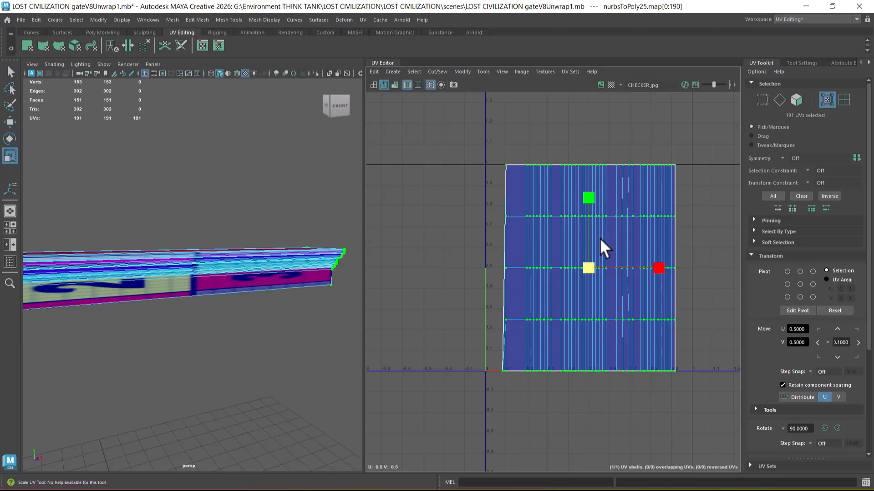
# Stretch the cornice's UV shell along V until the numbered checker tiles look roughly square on the front face.
pyautogui.click(587, 197)
pyautogui.moveTo(587, 196); pyautogui.dragTo(583, 108)
pyautogui.keyDown('alt'); pyautogui.moveTo(577, 291); pyautogui.dragTo(568, 198, button='right'); pyautogui.keyUp('alt')
pyautogui.moveTo(582, 202); pyautogui.dragTo(576, 144)
pyautogui.keyDown('alt'); pyautogui.moveTo(569, 310); pyautogui.dragTo(590, 211, button='right'); pyautogui.keyUp('alt')
pyautogui.moveTo(572, 219); pyautogui.dragTo(572, 165)
pyautogui.scroll(-1, 596, 330)
pyautogui.keyDown('alt'); pyautogui.moveTo(267, 363); pyautogui.dragTo(245, 314); pyautogui.keyUp('alt')
pyautogui.keyDown('alt'); pyautogui.moveTo(233, 305); pyautogui.dragTo(254, 335, button='right'); pyautogui.keyUp('alt')
pyautogui.keyDown('alt'); pyautogui.moveTo(200, 292); pyautogui.dragTo(216, 333, button='right'); pyautogui.keyUp('alt')
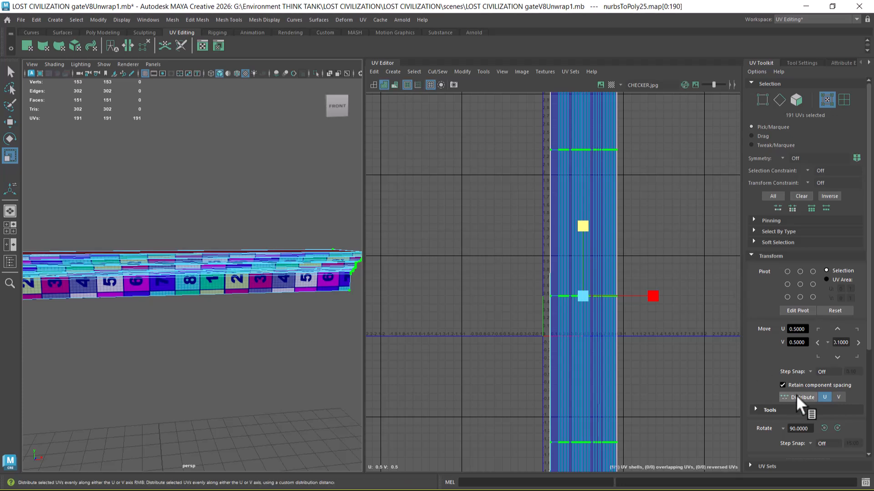
# Rotate the cornice's UV shell clockwise in 90-degree steps until it lies horizontally and the checker numbers read upright.
pyautogui.click(836, 427)
pyautogui.click(837, 427)
pyautogui.click(836, 428)
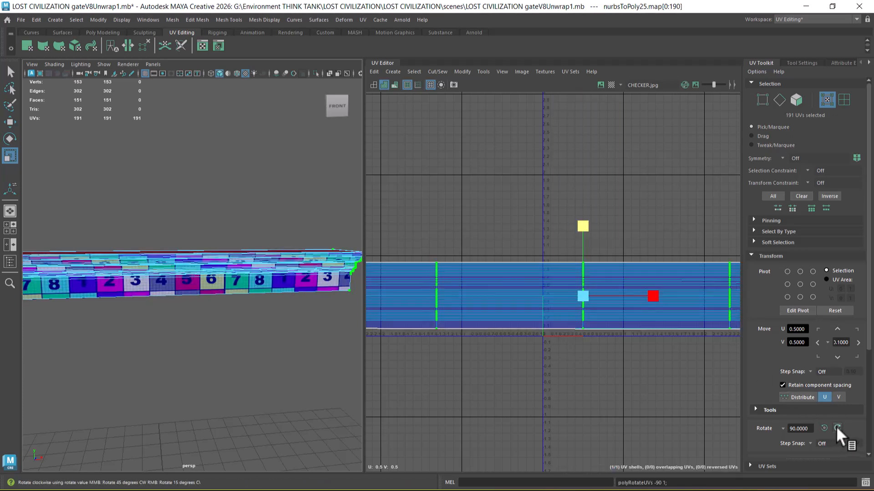
# Lay out the cornice's UVs within the 0 to 1 UV tile and return to object mode.
pyautogui.keyDown('shift'); pyautogui.moveTo(664, 208); pyautogui.dragTo(561, 257, button='right'); pyautogui.keyUp('shift')
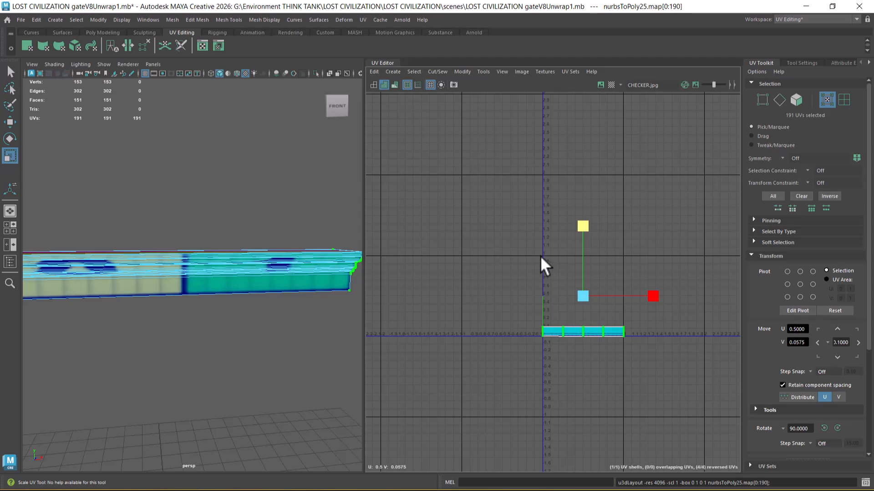
pyautogui.moveTo(205, 257); pyautogui.dragTo(280, 157, button='right')
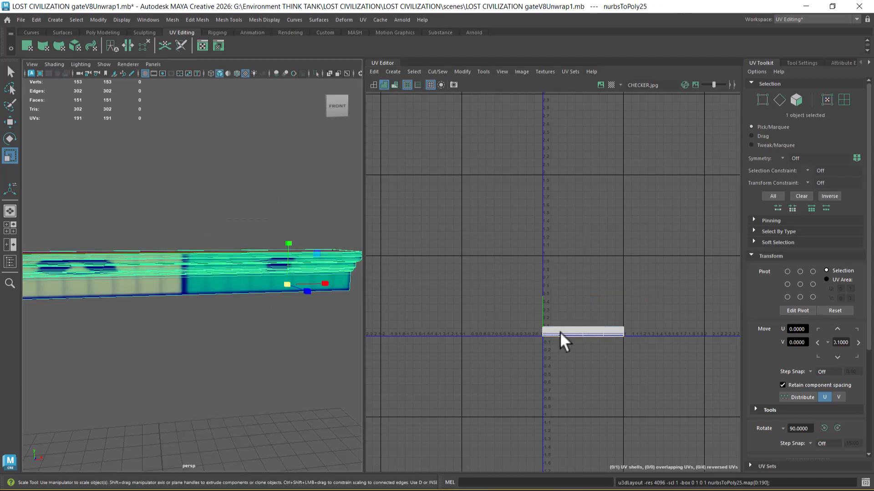
pyautogui.keyDown('alt'); pyautogui.moveTo(575, 319); pyautogui.dragTo(638, 427, button='right'); pyautogui.keyUp('alt')
pyautogui.keyDown('alt'); pyautogui.moveTo(278, 342); pyautogui.dragTo(338, 352, button='middle'); pyautogui.keyUp('alt')
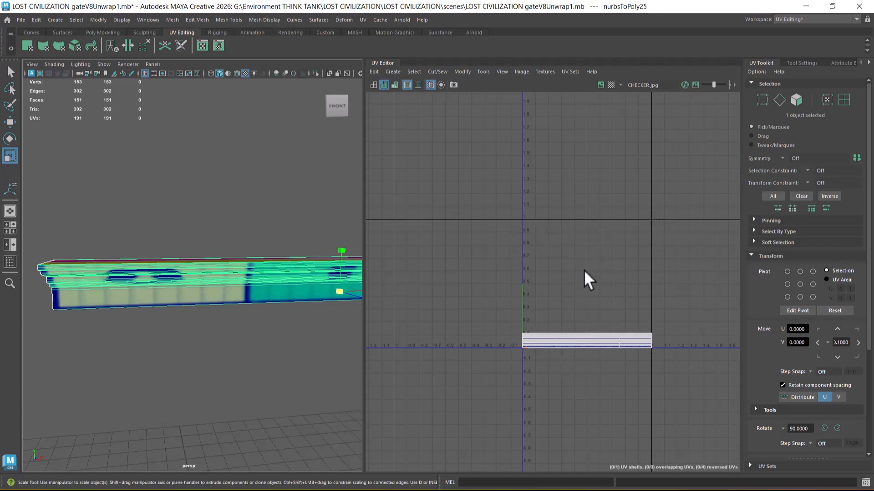
pyautogui.scroll(-2, 204, 319)
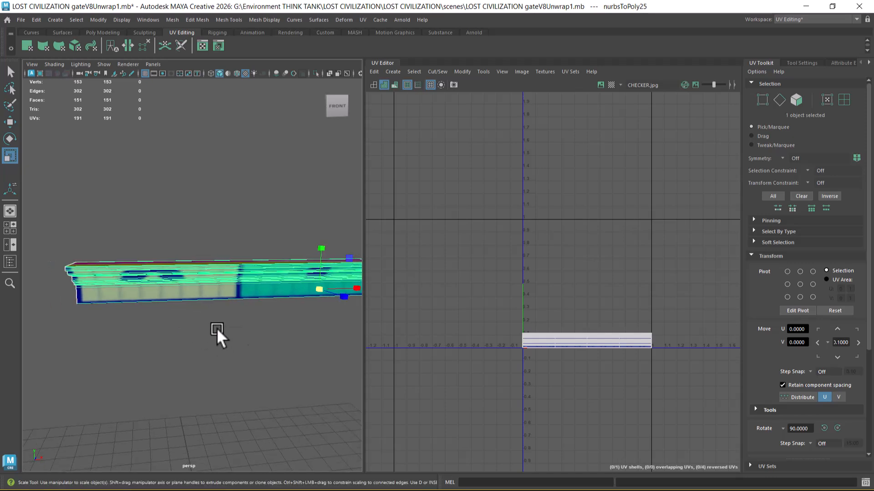
# Set Repeat UV of the checker material's file texture placement to 20 by 20 and check the tiling on the cornice.
pyautogui.moveTo(215, 280); pyautogui.dragTo(220, 449, button='right')
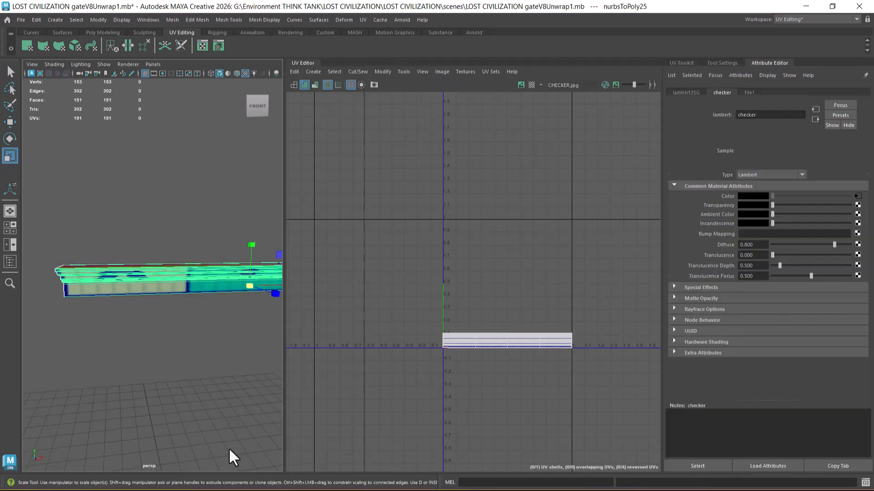
pyautogui.click(857, 196)
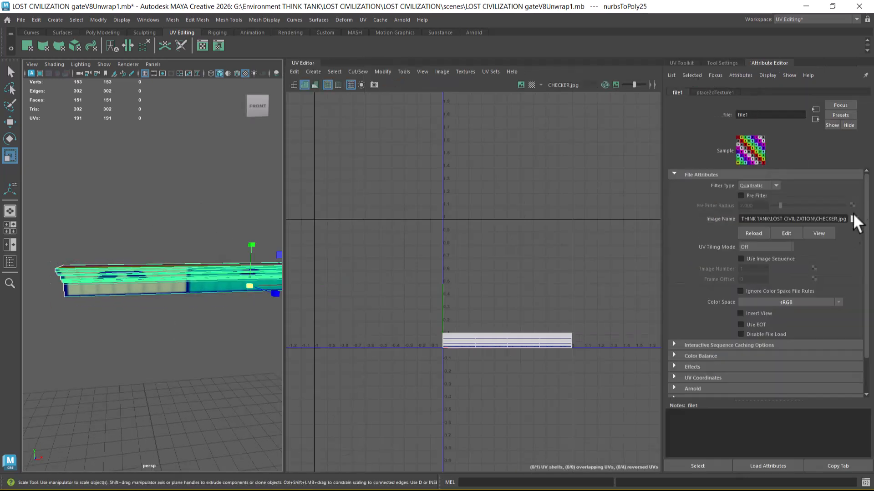
pyautogui.click(714, 91)
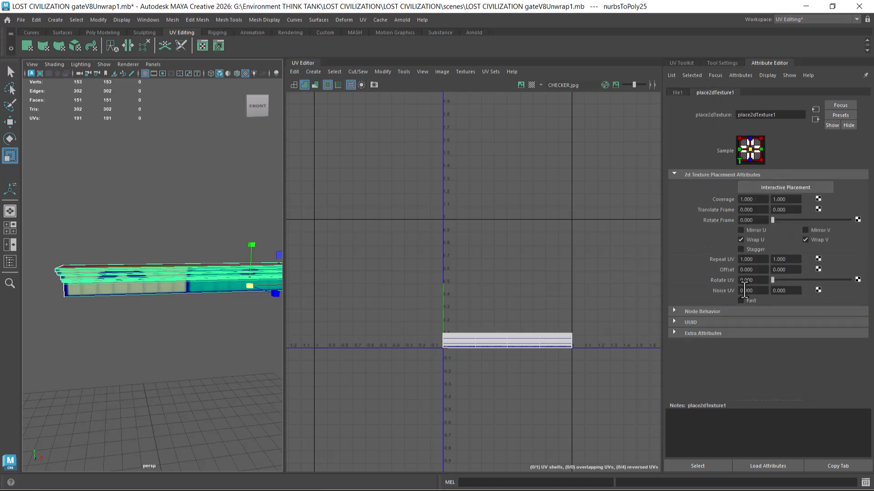
pyautogui.click(758, 259)
pyautogui.doubleClick(758, 259)
pyautogui.write('0')
pyautogui.press('Tab')
pyautogui.write('20')
pyautogui.press('Return')
pyautogui.keyDown('alt'); pyautogui.moveTo(220, 292); pyautogui.dragTo(165, 282, button='middle'); pyautogui.keyUp('alt')
pyautogui.keyDown('alt'); pyautogui.moveTo(165, 282); pyautogui.dragTo(212, 324, button='right'); pyautogui.keyUp('alt')
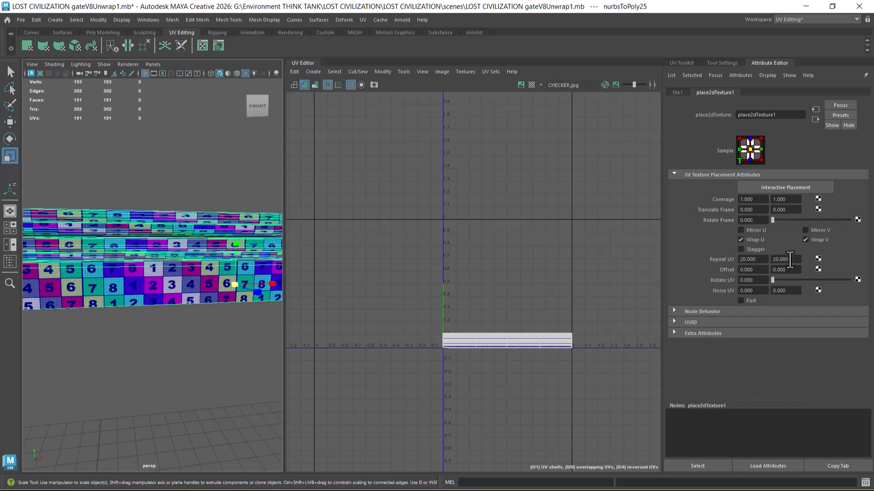
# Look through the input and output connections of the checker texture and its material.
pyautogui.click(813, 118)
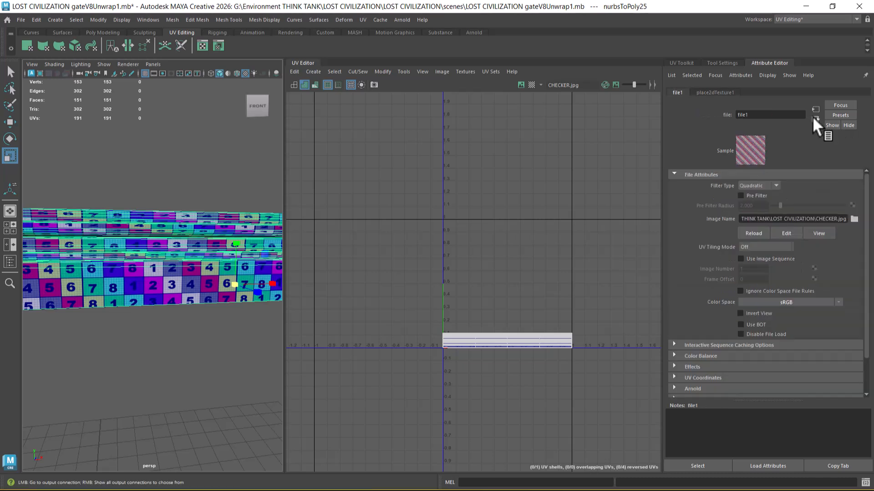
pyautogui.click(814, 109)
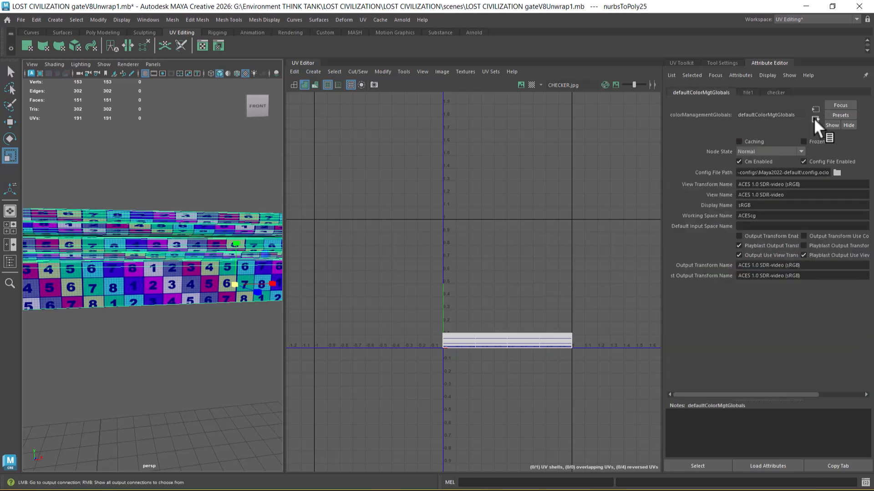
pyautogui.click(225, 222)
pyautogui.rightClick(201, 221)
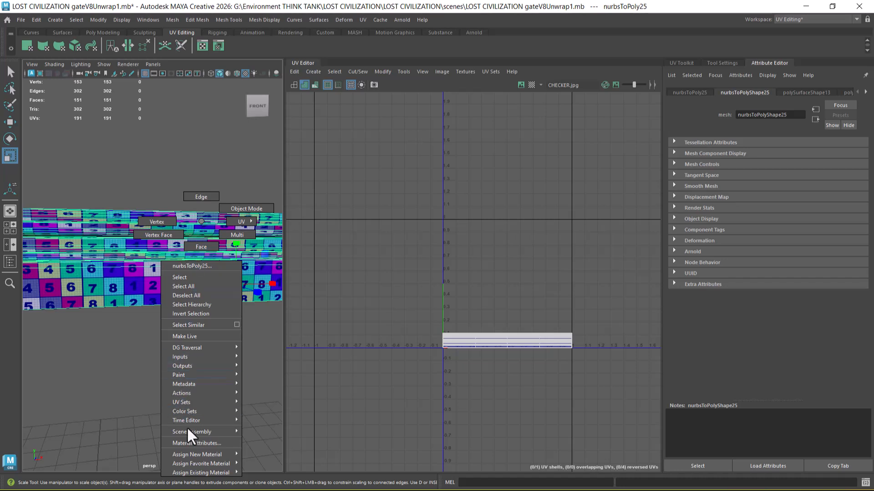
pyautogui.click(191, 443)
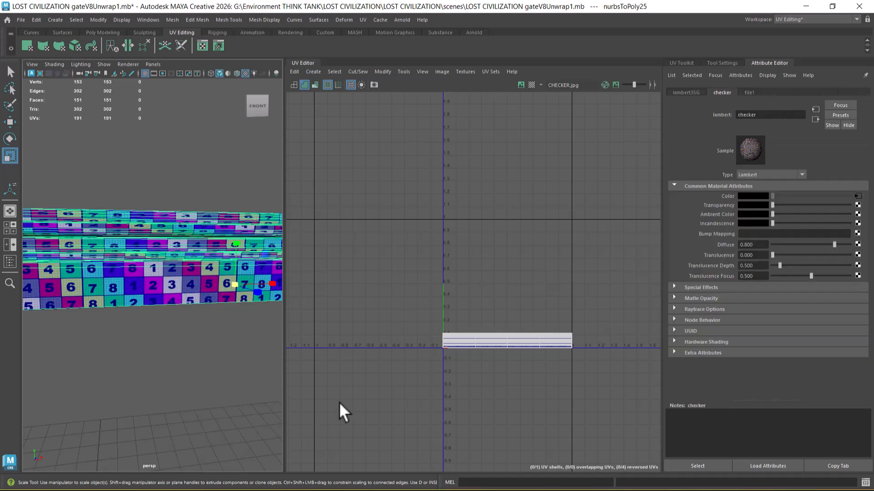
pyautogui.click(814, 119)
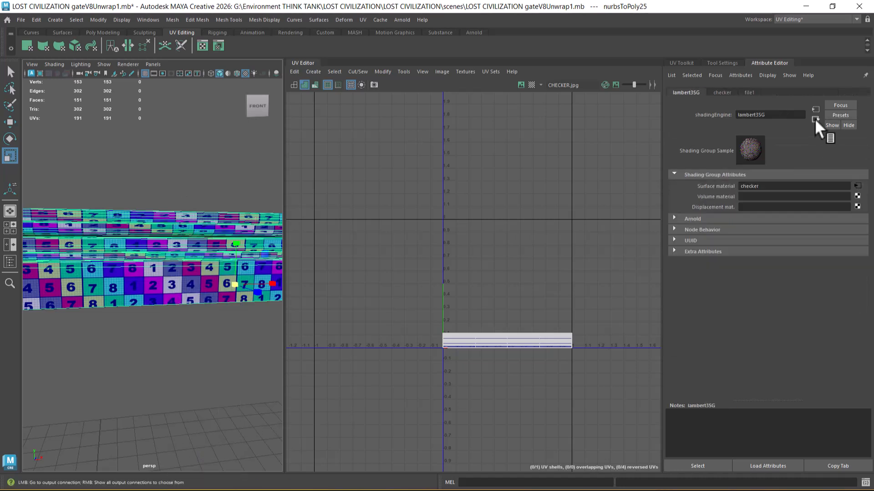
pyautogui.click(814, 109)
pyautogui.click(815, 108)
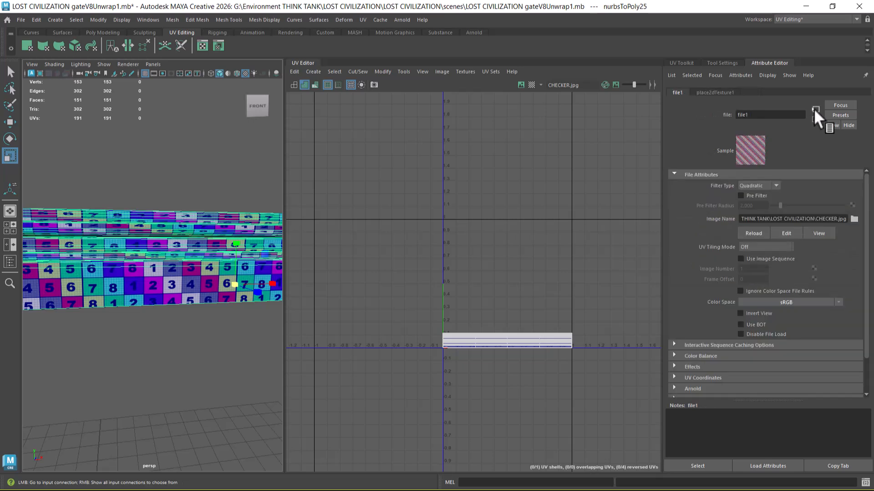
pyautogui.click(813, 108)
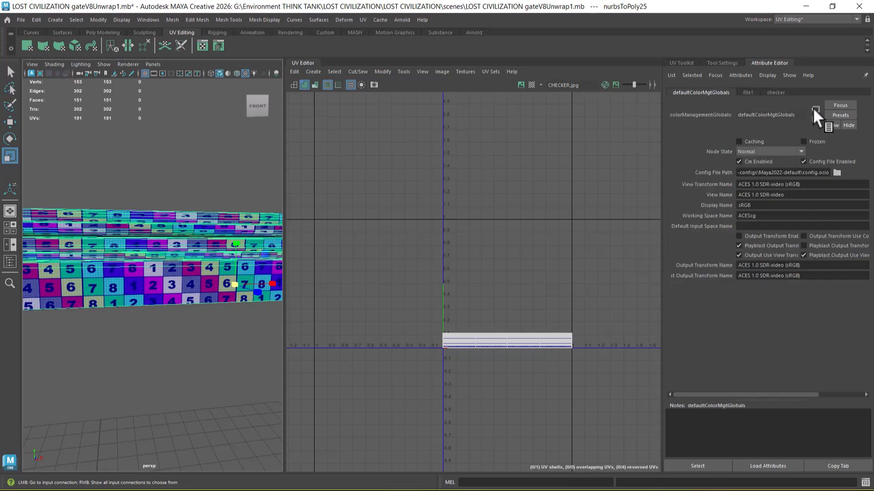
# Reopen the cornice's material attributes and examine its shading group, colour file texture and connected nodes.
pyautogui.rightClick(193, 230)
pyautogui.click(179, 453)
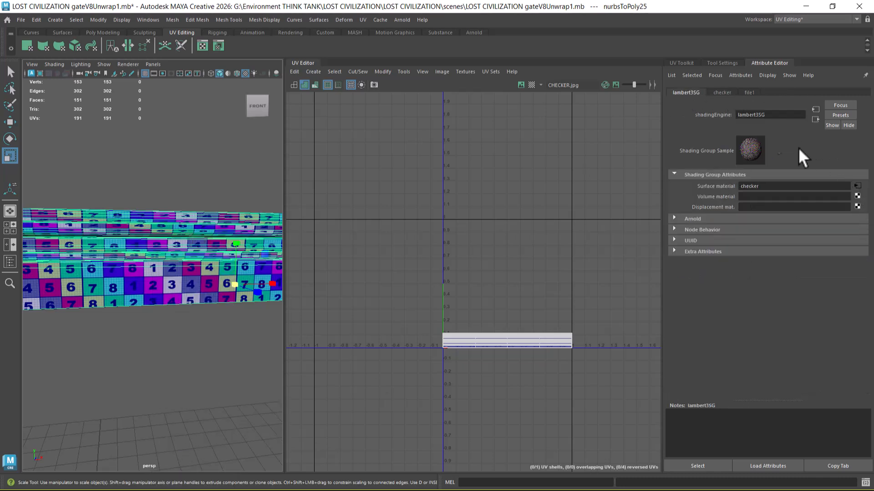
pyautogui.rightClick(174, 227)
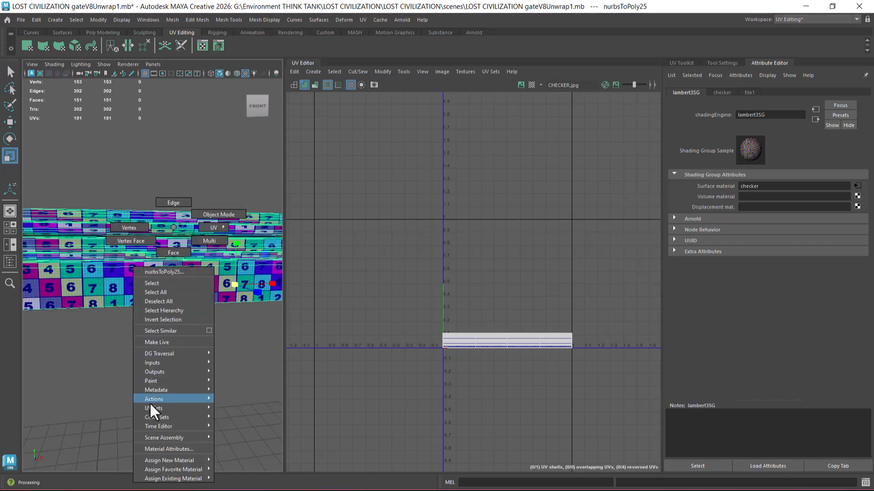
pyautogui.click(155, 449)
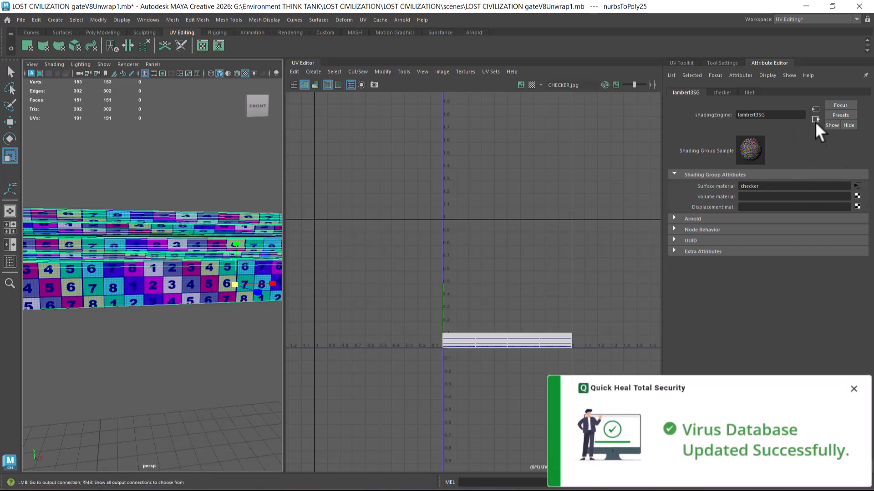
pyautogui.click(722, 93)
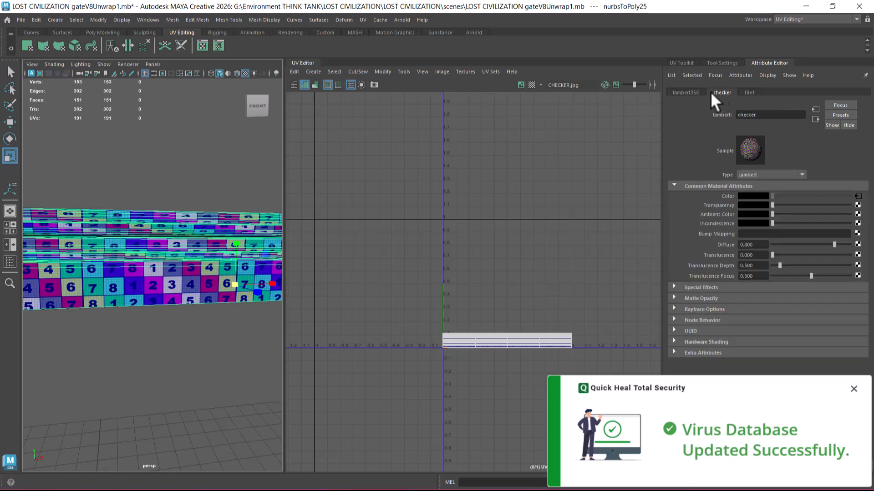
pyautogui.click(858, 196)
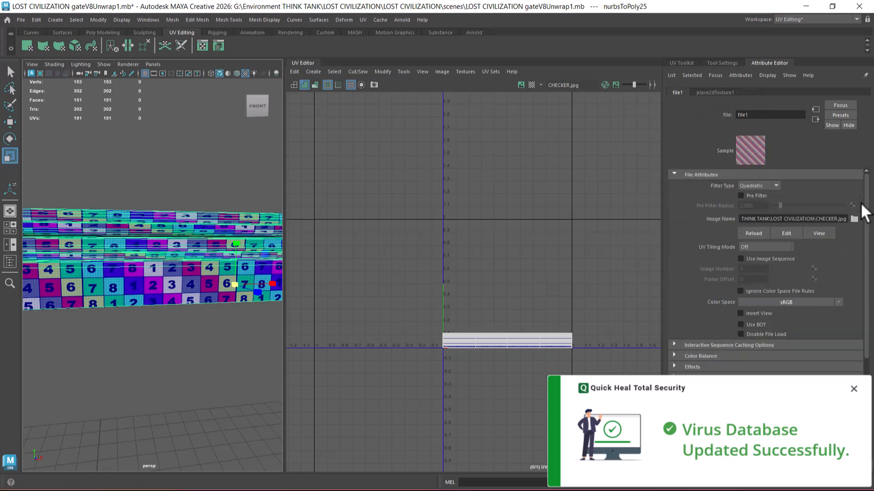
pyautogui.click(815, 110)
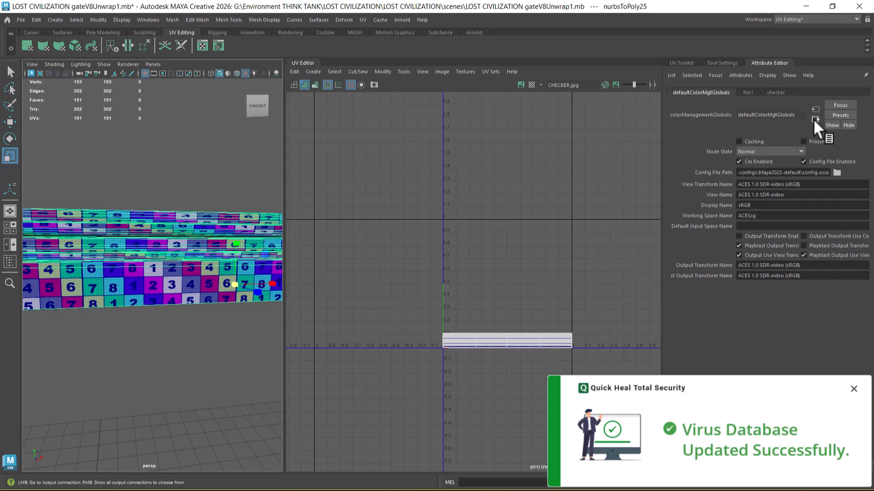
pyautogui.rightClick(95, 231)
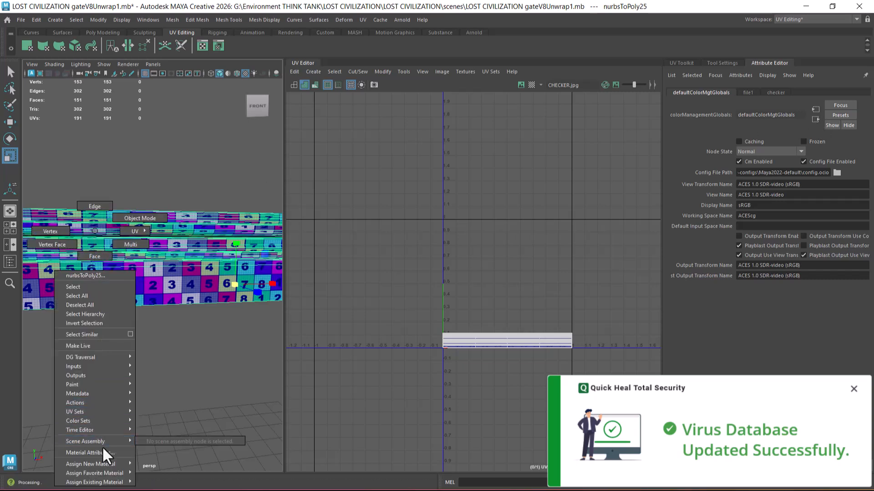
pyautogui.click(104, 452)
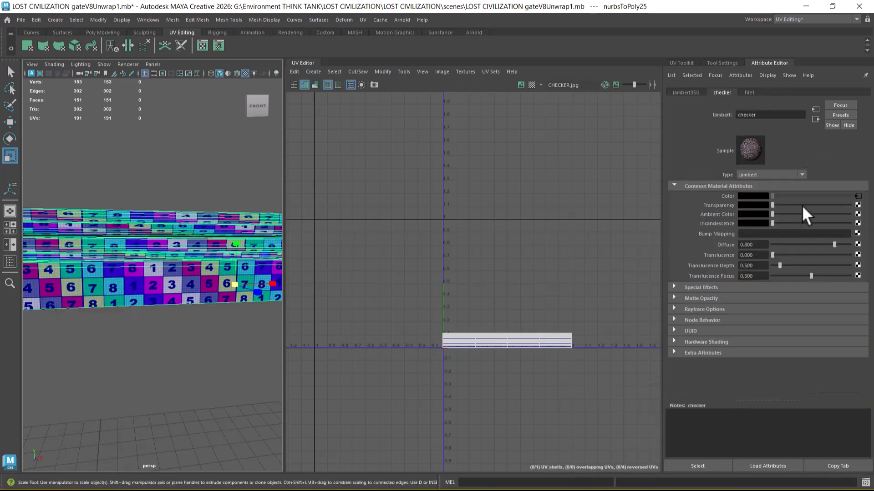
pyautogui.click(815, 108)
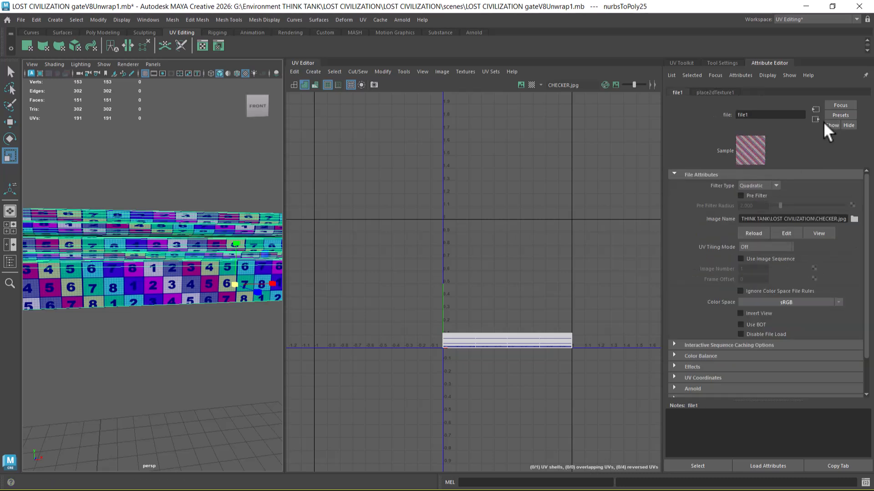
pyautogui.click(816, 117)
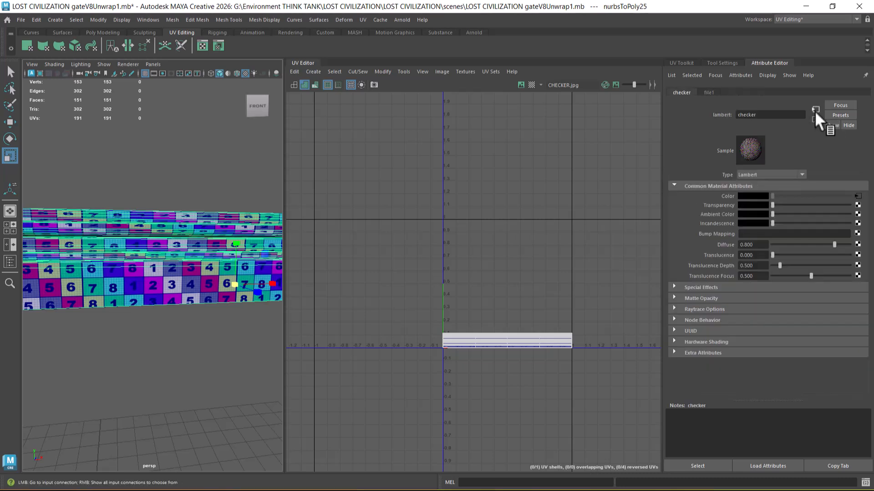
pyautogui.click(815, 109)
pyautogui.click(814, 117)
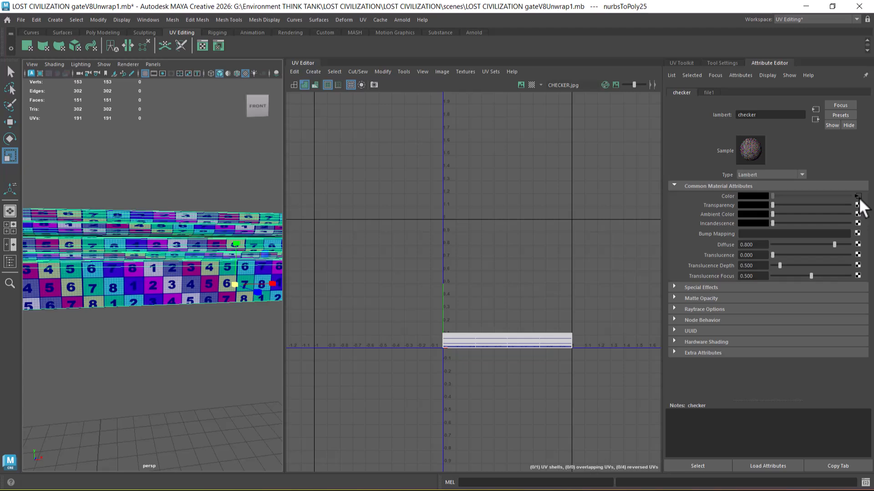
# Deselect the cornice and show the hidden parts of the gate again.
pyautogui.keyDown('alt'); pyautogui.moveTo(134, 304); pyautogui.dragTo(167, 312); pyautogui.keyUp('alt')
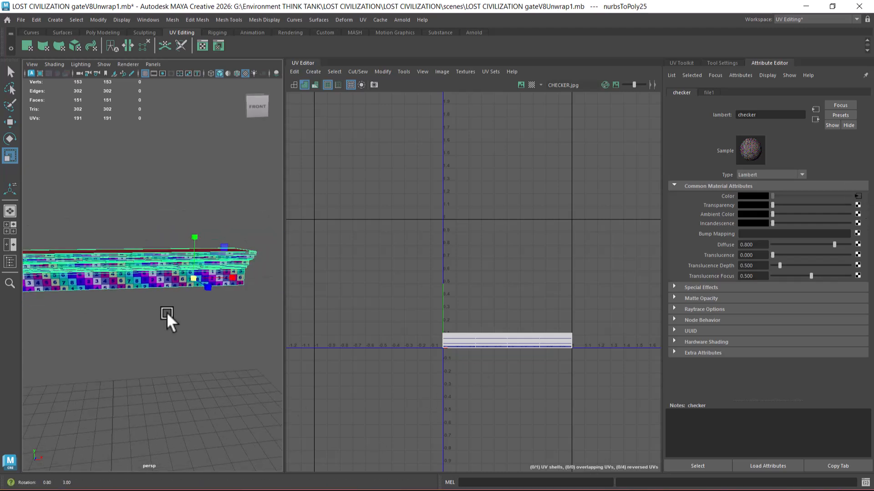
pyautogui.click(176, 310)
pyautogui.hotkey('ctrl', 'shift', 'h')
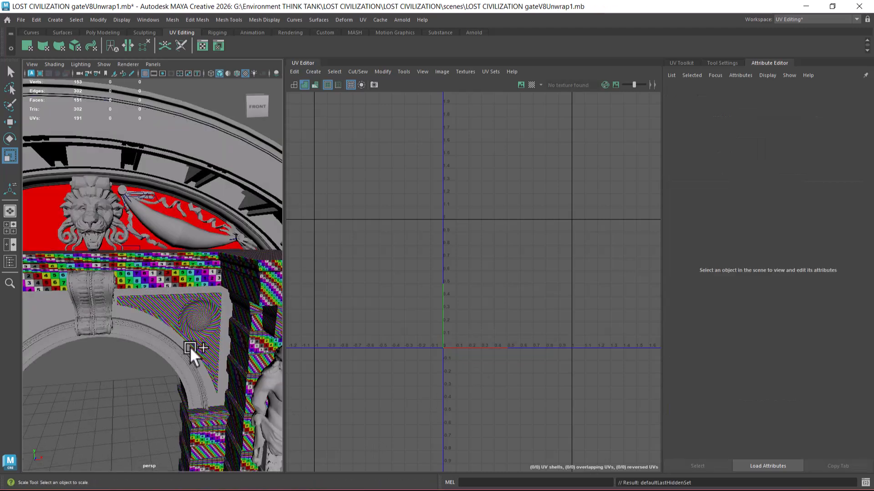
# Select the curved arch moulding over the gate opening and isolate it by hiding all unselected objects.
pyautogui.scroll(-5, 189, 347)
pyautogui.keyDown('alt'); pyautogui.moveTo(189, 348); pyautogui.dragTo(174, 257, button='middle'); pyautogui.keyUp('alt')
pyautogui.scroll(5, 174, 257)
pyautogui.keyDown('alt'); pyautogui.moveTo(183, 292); pyautogui.dragTo(155, 292); pyautogui.keyUp('alt')
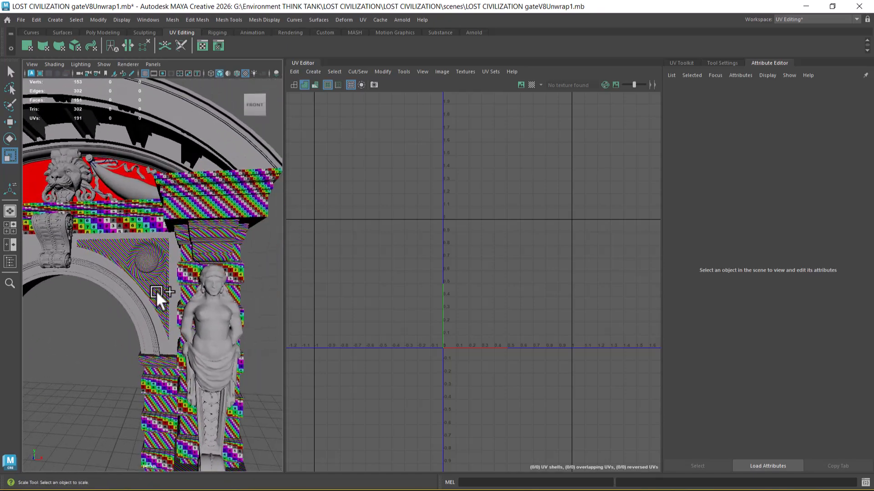
pyautogui.keyDown('alt'); pyautogui.moveTo(126, 296); pyautogui.dragTo(154, 251, button='middle'); pyautogui.keyUp('alt')
pyautogui.scroll(-3, 140, 272)
pyautogui.click(154, 247)
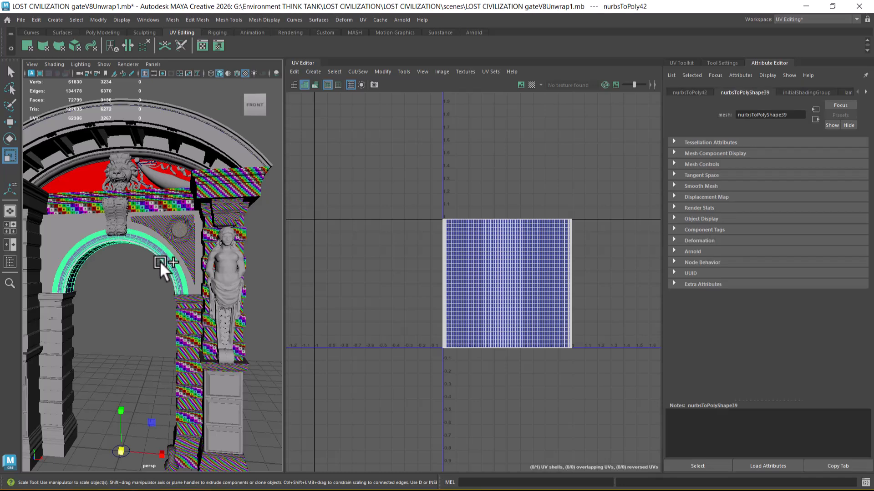
pyautogui.scroll(6, 160, 260)
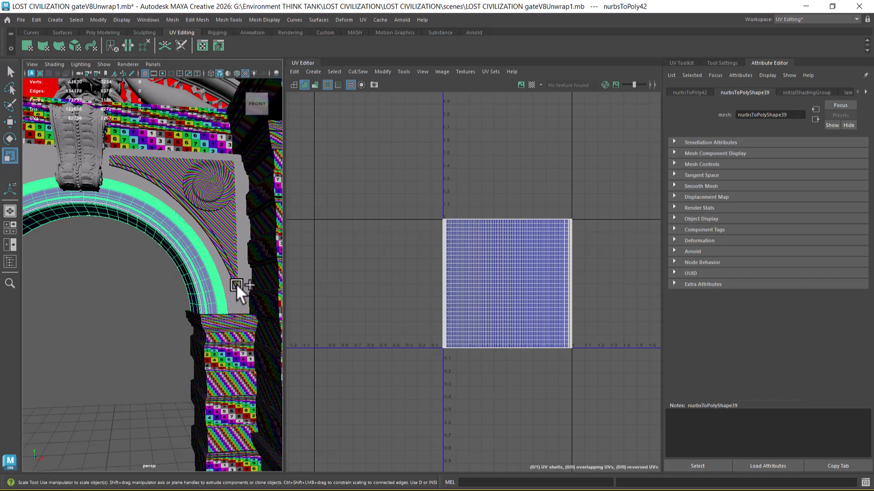
pyautogui.hotkey('ctrl', '1')
# Assign the existing checker material to the isolated arch moulding.
pyautogui.scroll(6, 204, 297)
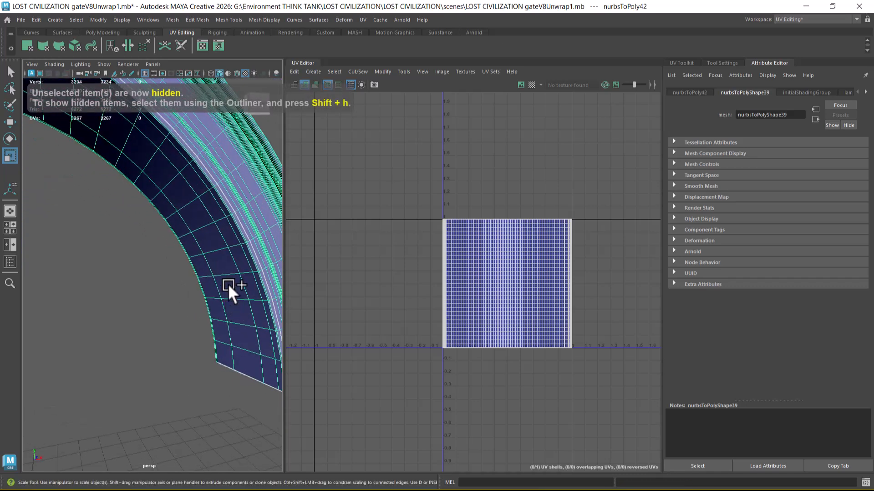
pyautogui.scroll(-4, 229, 288)
pyautogui.moveTo(181, 211); pyautogui.dragTo(260, 406, button='right')
pyautogui.scroll(5, 133, 337)
pyautogui.keyDown('alt'); pyautogui.moveTo(134, 337); pyautogui.dragTo(189, 341, button='middle'); pyautogui.keyUp('alt')
pyautogui.scroll(-3, 155, 321)
pyautogui.keyDown('alt'); pyautogui.moveTo(160, 324); pyautogui.dragTo(175, 326); pyautogui.keyUp('alt')
pyautogui.scroll(-4, 159, 303)
pyautogui.keyDown('alt'); pyautogui.moveTo(146, 280); pyautogui.dragTo(206, 317, button='middle'); pyautogui.keyUp('alt')
pyautogui.keyDown('alt'); pyautogui.moveTo(139, 246); pyautogui.dragTo(180, 266); pyautogui.keyUp('alt')
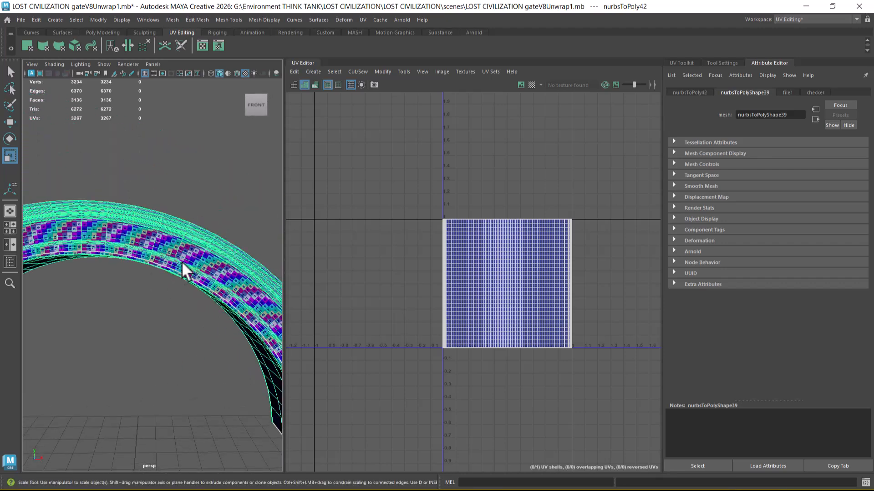
# Rotate the arch moulding's whole UV shell clockwise in three 90-degree steps and return to object mode.
pyautogui.scroll(3, 179, 266)
pyautogui.moveTo(427, 246); pyautogui.dragTo(575, 223, button='right')
pyautogui.doubleClick(520, 236)
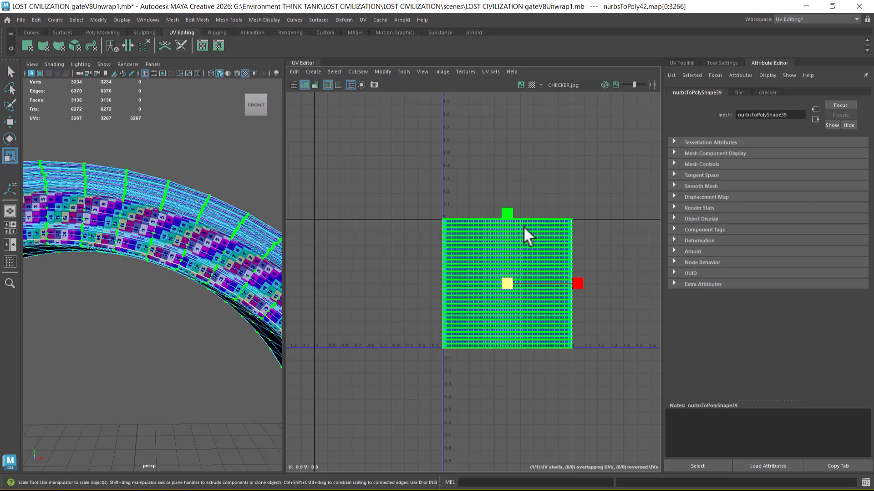
pyautogui.click(693, 62)
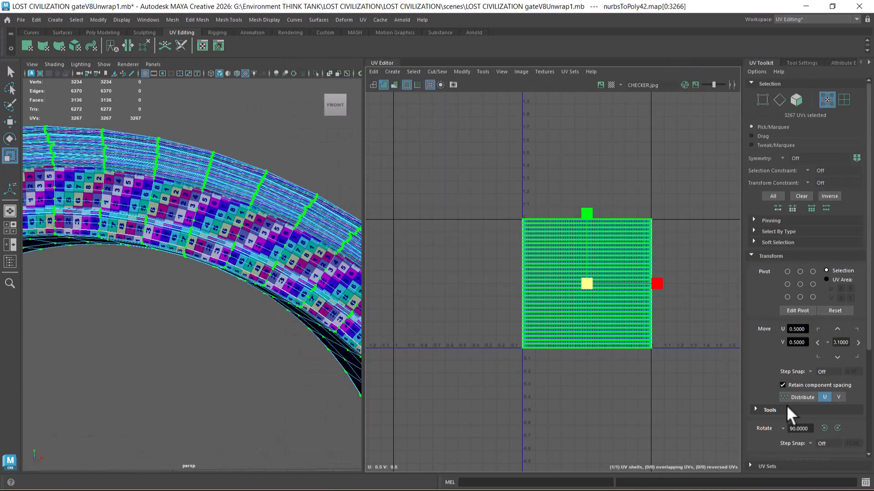
pyautogui.click(838, 427)
pyautogui.click(838, 427)
pyautogui.click(839, 427)
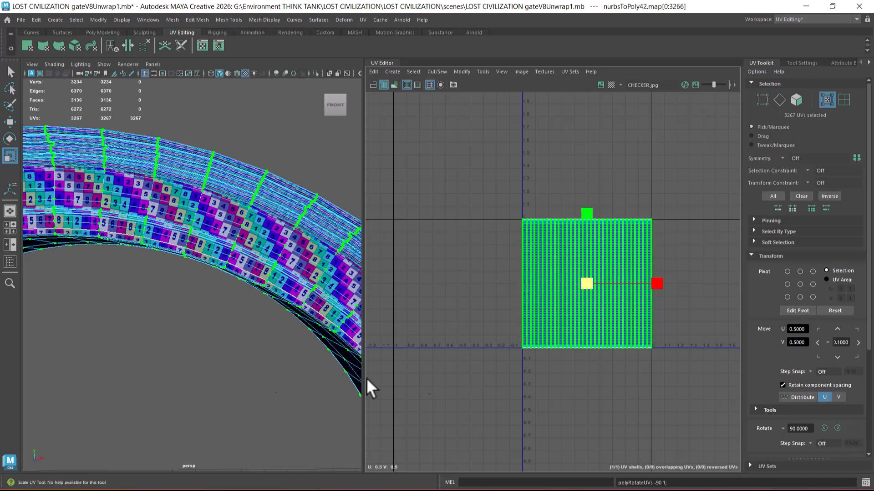
pyautogui.scroll(-5, 197, 302)
pyautogui.keyDown('alt'); pyautogui.moveTo(224, 363); pyautogui.dragTo(143, 257, button='middle'); pyautogui.keyUp('alt')
pyautogui.moveTo(233, 194); pyautogui.dragTo(282, 176, button='right')
pyautogui.click(316, 164)
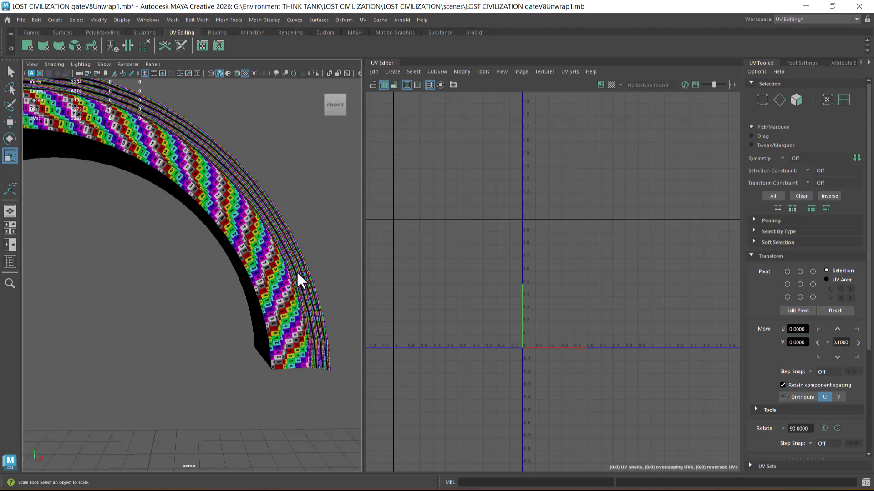
# Reselect the arch moulding and all UVs of its shell.
pyautogui.click(237, 236)
pyautogui.moveTo(593, 269); pyautogui.dragTo(716, 249, button='right')
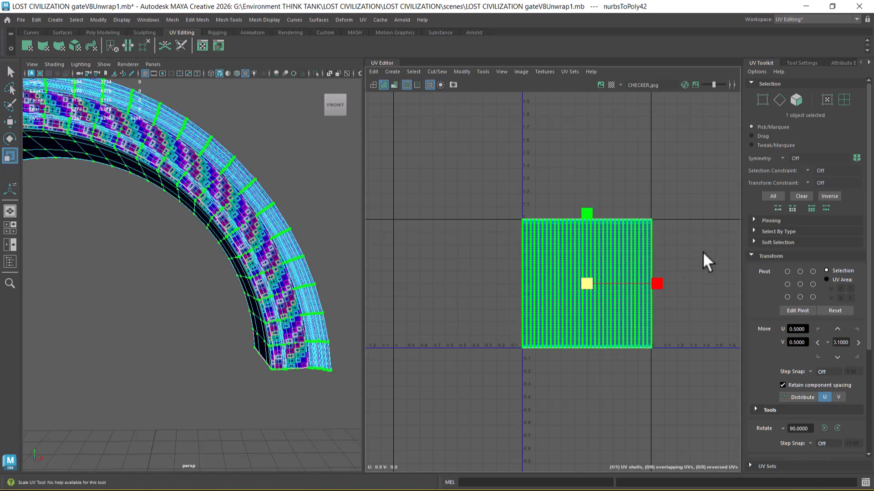
pyautogui.doubleClick(596, 262)
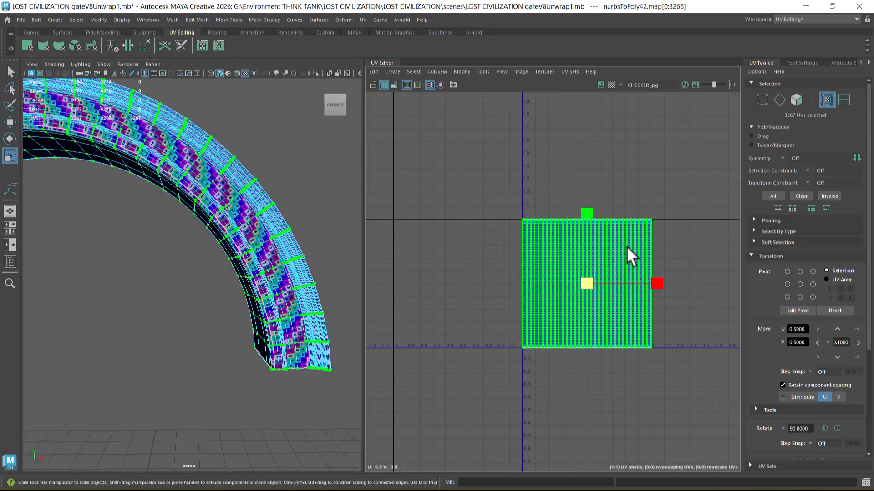
# Try a full unfold and an unfold along U on the arch moulding's UV shell, undoing each attempt.
pyautogui.keyDown('shift'); pyautogui.moveTo(623, 241); pyautogui.dragTo(521, 242, button='right'); pyautogui.keyUp('shift')
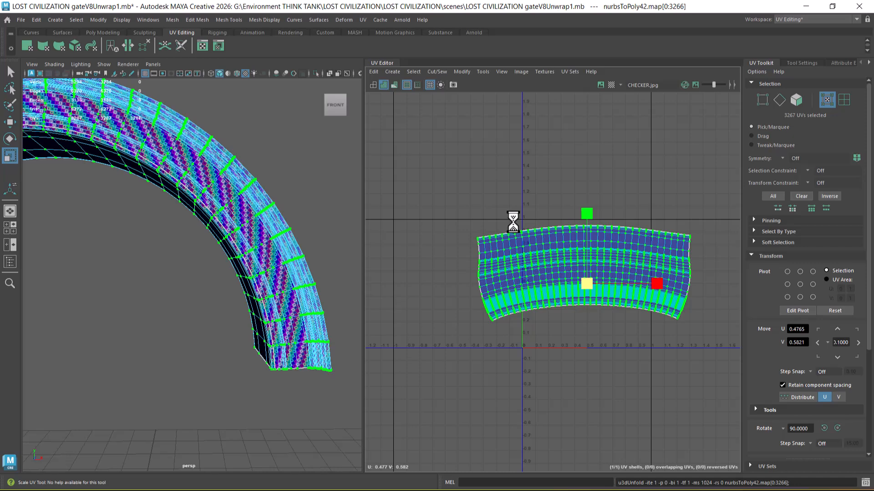
pyautogui.hotkey('ctrl', 'z')
pyautogui.moveTo(616, 252)
pyautogui.keyDown('shift'); pyautogui.mouseDown(button='right')
pyautogui.moveTo(571, 256)
pyautogui.moveTo(537, 236)
pyautogui.mouseUp(button='right'); pyautogui.keyUp('shift')
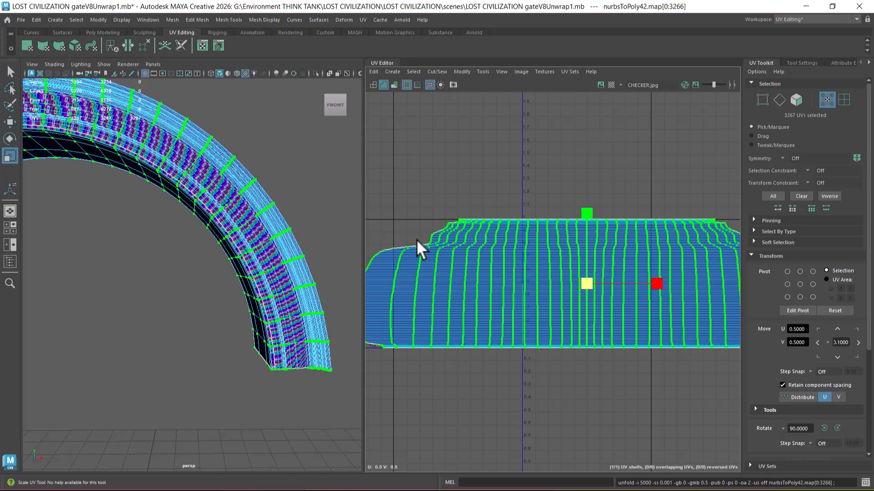
pyautogui.hotkey('ctrl', 'z')
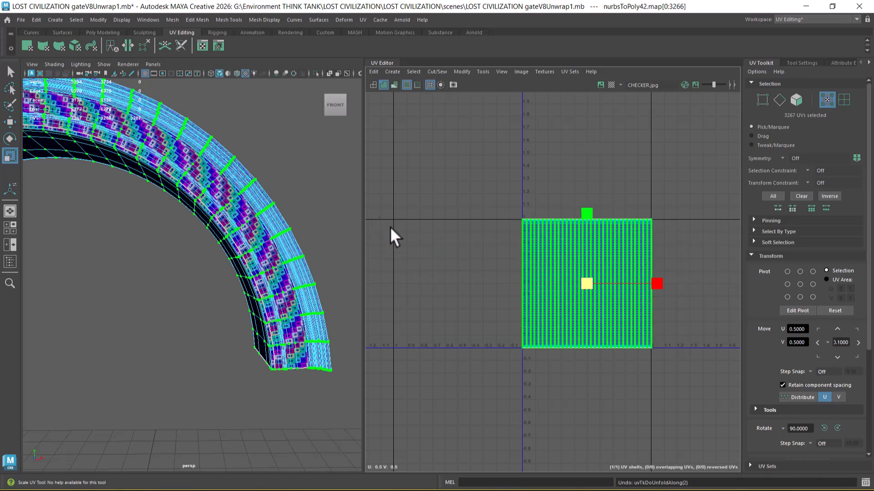
# Unfold the arch moulding's UV shell along V, return to object mode and check the checker numbers on the arch.
pyautogui.keyDown('shift'); pyautogui.moveTo(646, 246); pyautogui.dragTo(569, 257, button='right'); pyautogui.keyUp('shift')
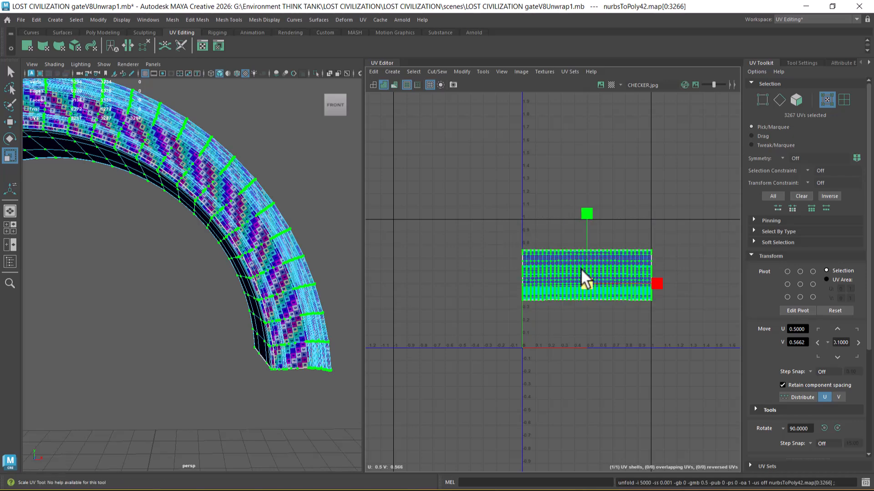
pyautogui.scroll(5, 226, 273)
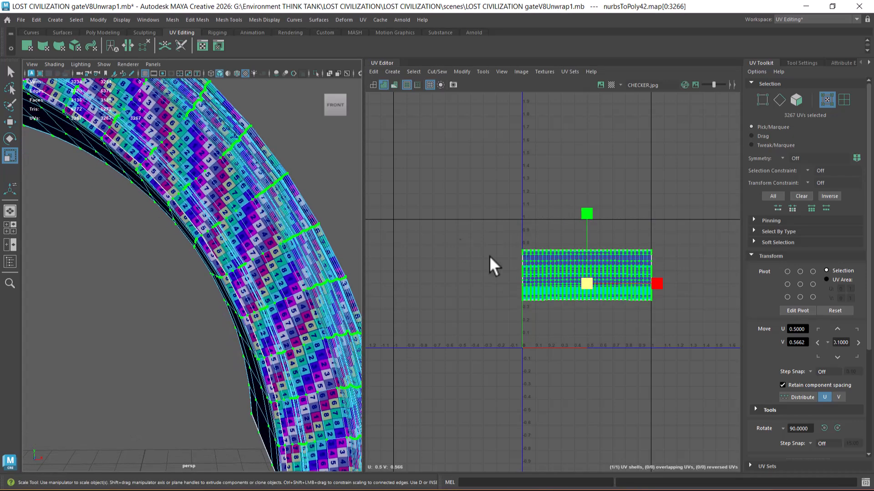
pyautogui.scroll(2, 581, 279)
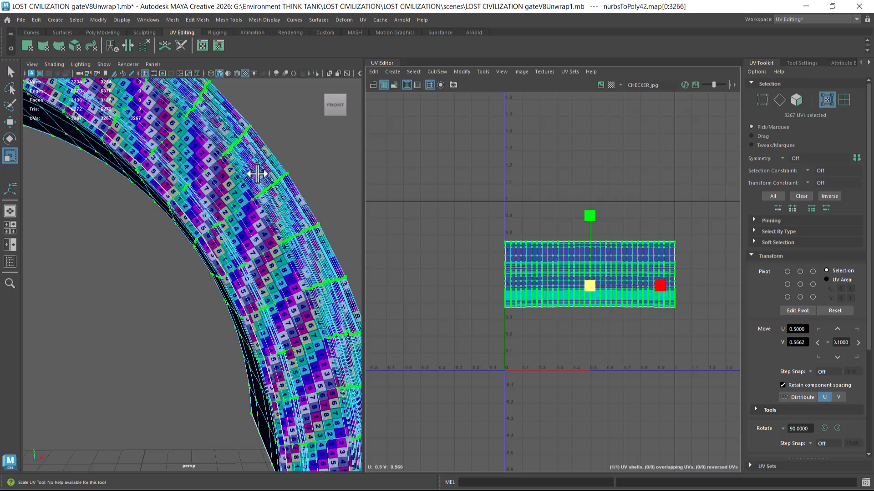
pyautogui.moveTo(169, 142); pyautogui.dragTo(244, 110, button='right')
pyautogui.click(251, 108)
pyautogui.click(228, 159)
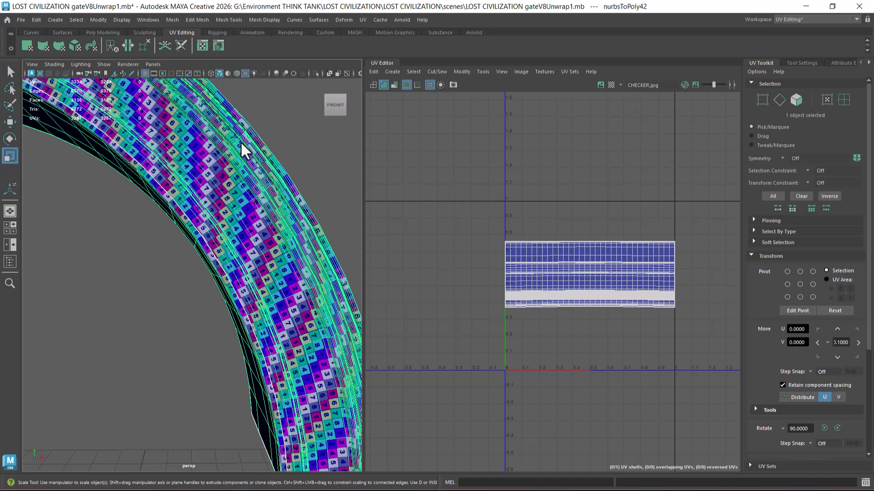
pyautogui.click(295, 172)
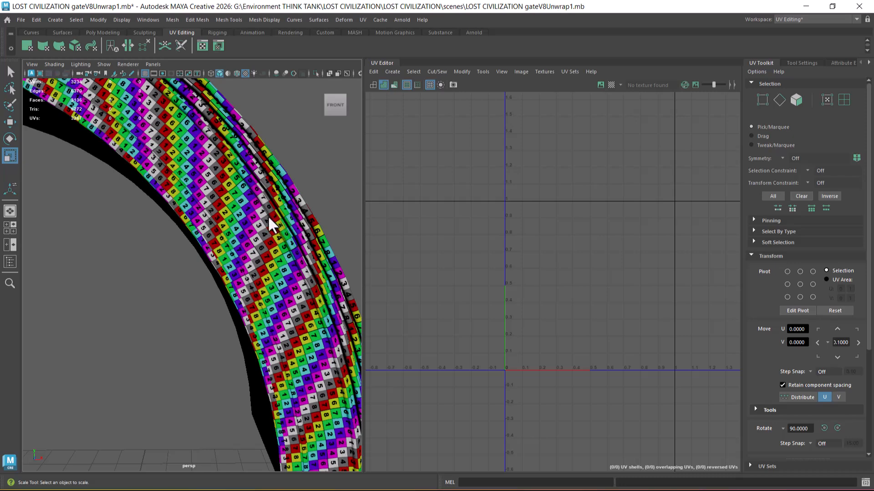
# Show the hidden gate parts again around the arch moulding and check its checker pattern against the neighbouring pieces.
pyautogui.scroll(-6, 255, 200)
pyautogui.scroll(-2, 269, 214)
pyautogui.keyDown('alt'); pyautogui.moveTo(244, 275); pyautogui.dragTo(236, 299); pyautogui.keyUp('alt')
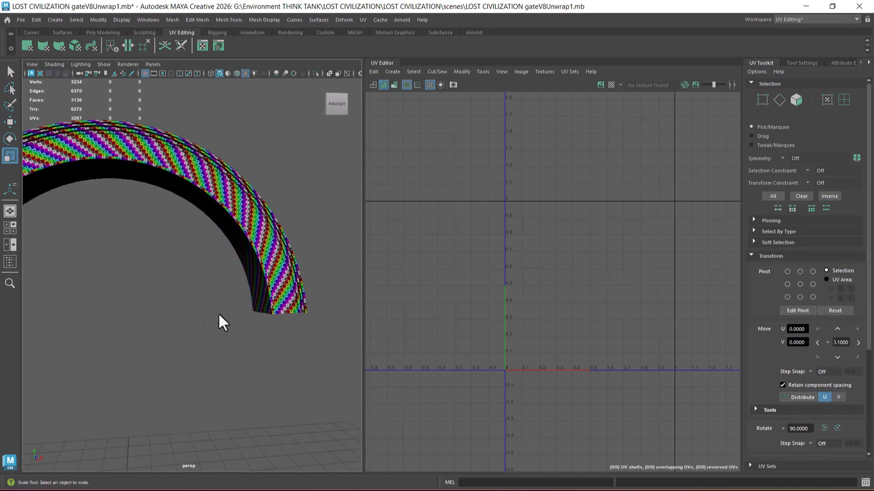
pyautogui.hotkey('ctrl', '1')
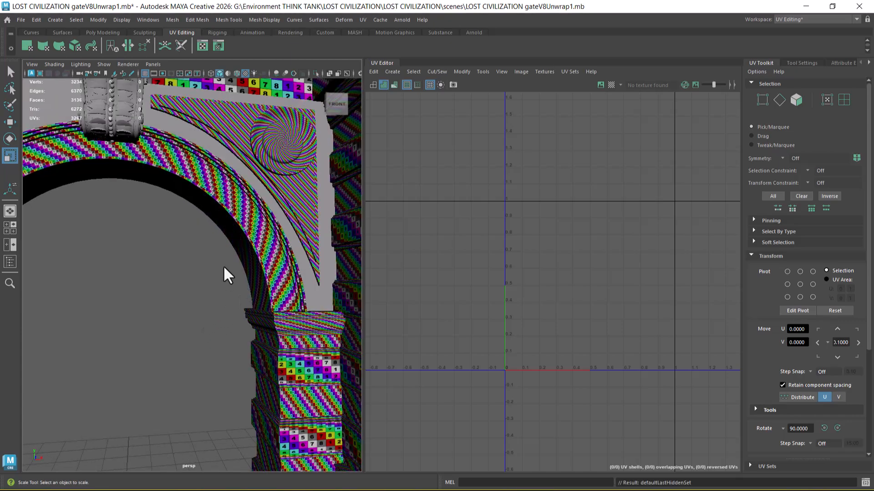
pyautogui.keyDown('alt'); pyautogui.moveTo(232, 288); pyautogui.dragTo(200, 294); pyautogui.keyUp('alt')
pyautogui.keyDown('alt'); pyautogui.moveTo(200, 294); pyautogui.dragTo(276, 291, button='right'); pyautogui.keyUp('alt')
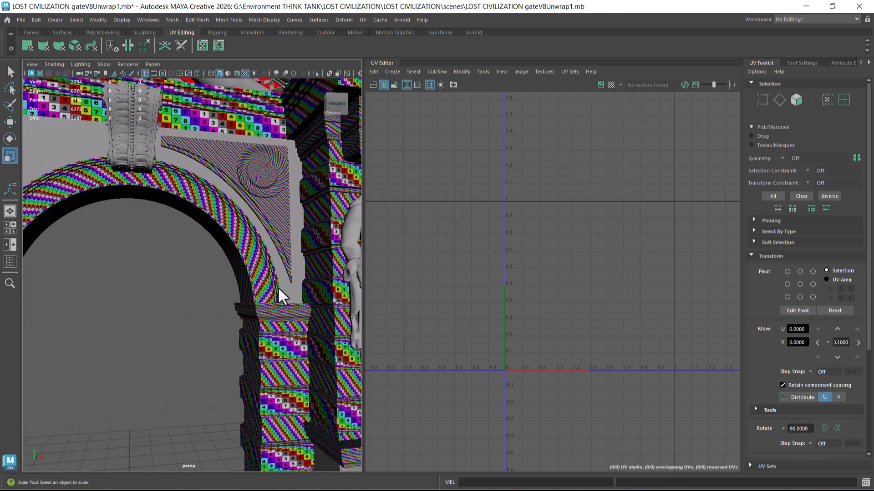
# Isolate the wall panel surrounding the arch opening and view it from the front.
pyautogui.click(288, 291)
pyautogui.hotkey('ctrl', '1')
pyautogui.keyDown('alt'); pyautogui.moveTo(231, 367); pyautogui.dragTo(244, 345); pyautogui.keyUp('alt')
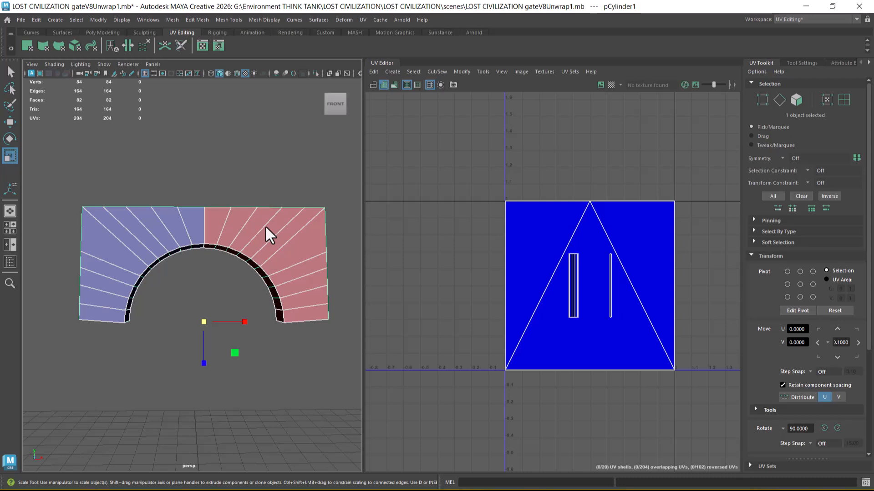
# Close the stray checker image viewer, examine the arch and surrounding wall in the gate reference image, and minimise the reference.
pyautogui.press('super')
pyautogui.click(324, 482)
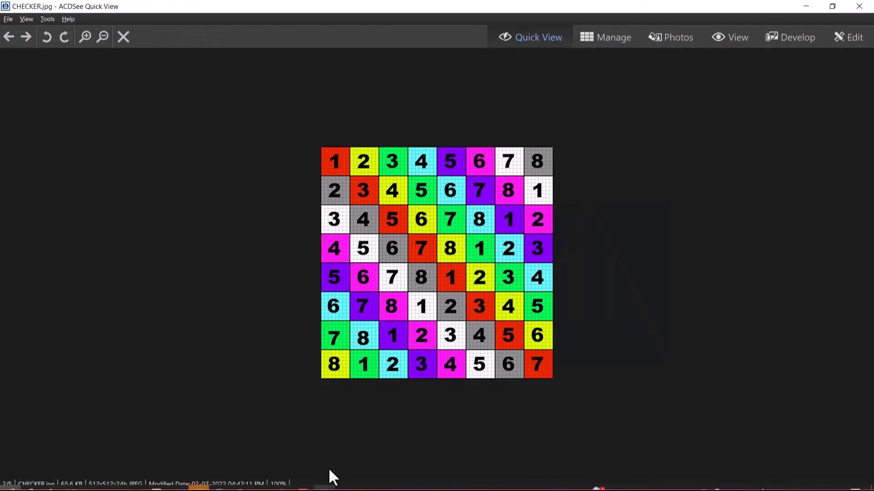
pyautogui.click(859, 6)
pyautogui.press('super')
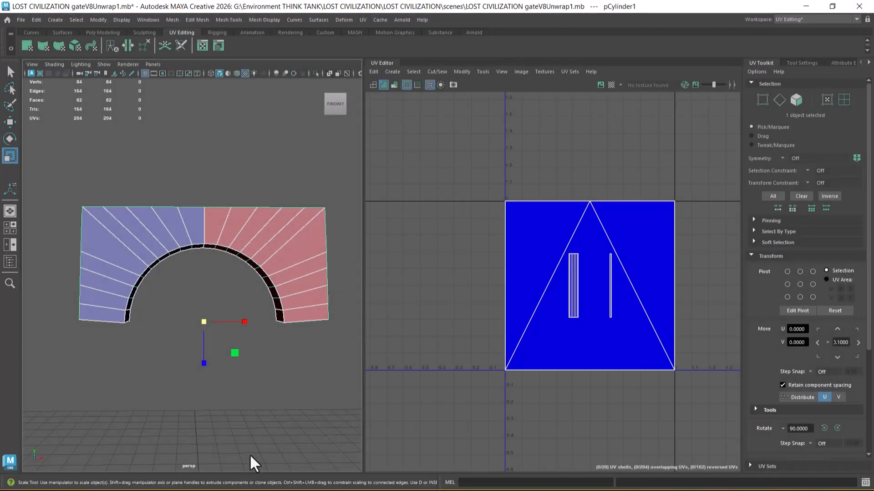
pyautogui.click(239, 482)
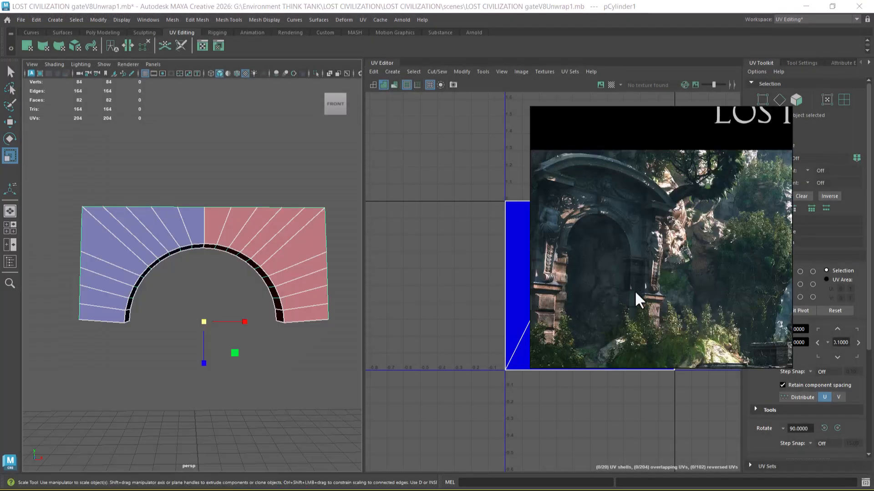
pyautogui.scroll(3, 687, 263)
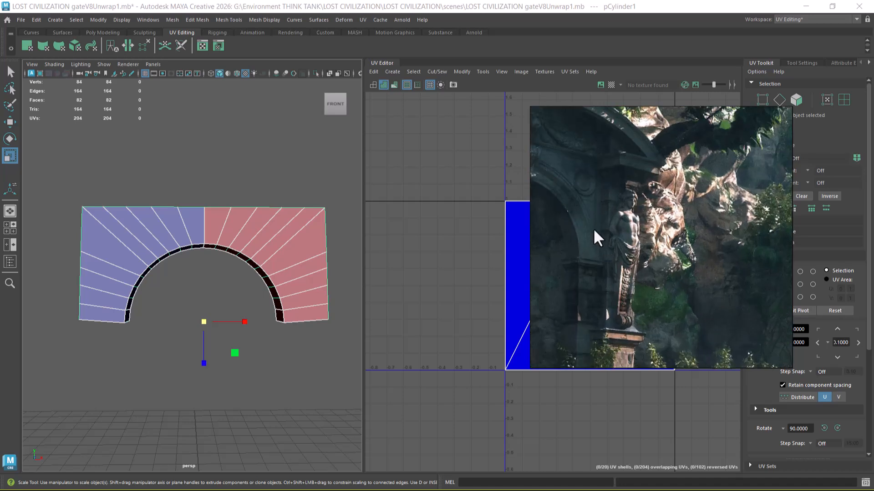
pyautogui.moveTo(558, 172); pyautogui.dragTo(690, 202)
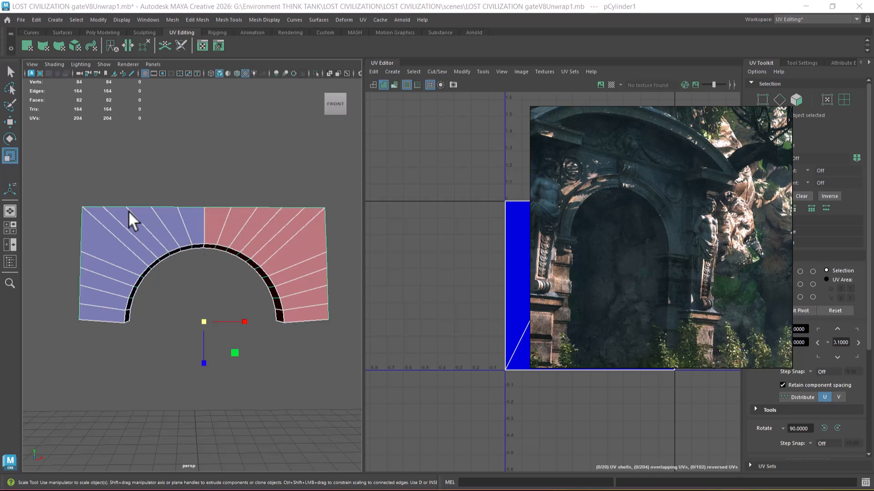
pyautogui.moveTo(724, 178)
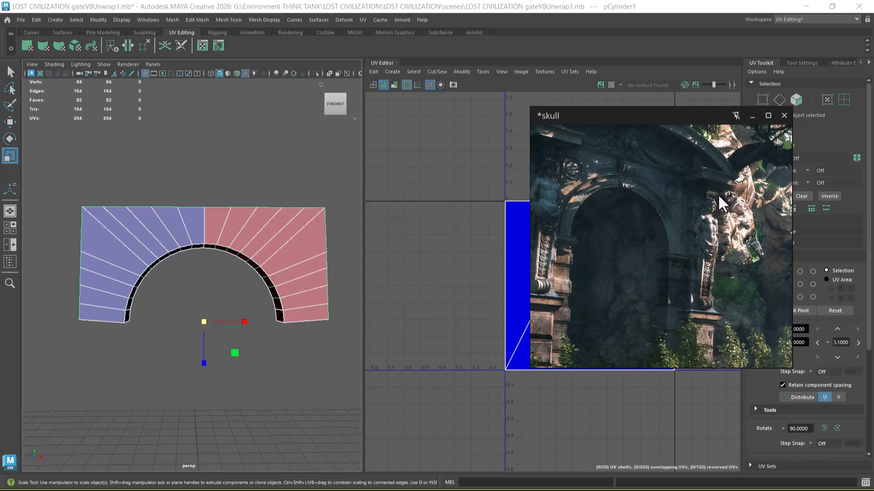
pyautogui.click(751, 115)
# Switch to the orthographic front view and frame the isolated wall panel with the Move tool active.
pyautogui.keyDown('alt'); pyautogui.moveTo(301, 320); pyautogui.dragTo(230, 265); pyautogui.keyUp('alt')
pyautogui.press('space')
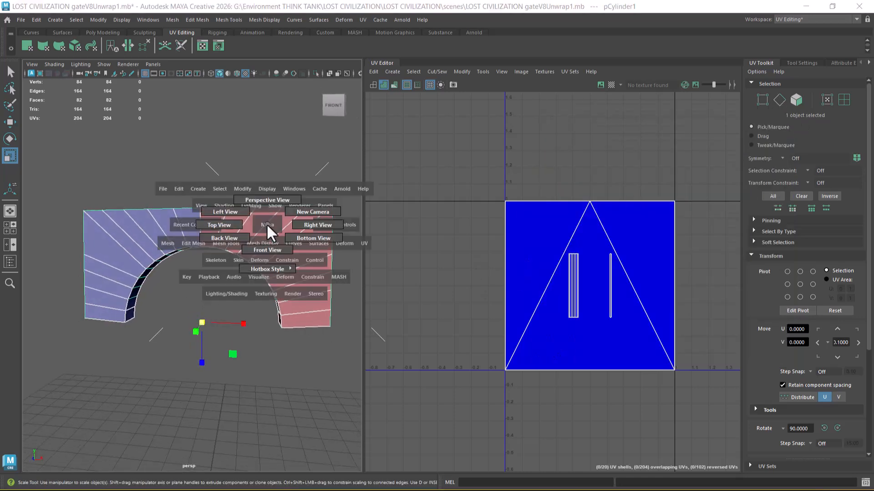
pyautogui.moveTo(266, 223); pyautogui.dragTo(267, 248)
pyautogui.keyDown('alt'); pyautogui.moveTo(246, 250); pyautogui.dragTo(220, 294, button='right'); pyautogui.keyUp('alt')
pyautogui.keyDown('alt'); pyautogui.moveTo(220, 294); pyautogui.dragTo(259, 306, button='middle'); pyautogui.keyUp('alt')
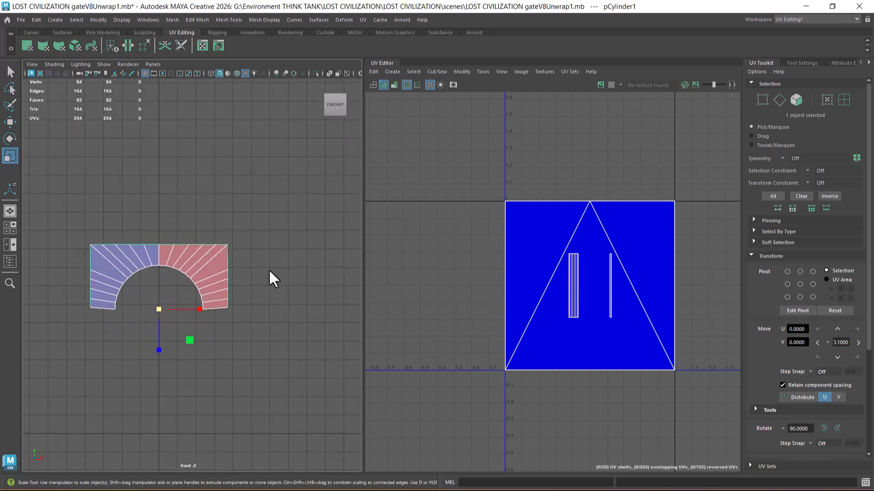
pyautogui.press('w')
pyautogui.keyDown('alt'); pyautogui.moveTo(203, 280); pyautogui.dragTo(228, 270, button='middle'); pyautogui.keyUp('alt')
pyautogui.keyDown('alt'); pyautogui.moveTo(228, 271); pyautogui.dragTo(268, 295, button='right'); pyautogui.keyUp('alt')
pyautogui.click(280, 284)
pyautogui.click(200, 252)
pyautogui.press('space')
pyautogui.moveTo(200, 252); pyautogui.dragTo(246, 269)
pyautogui.press('space')
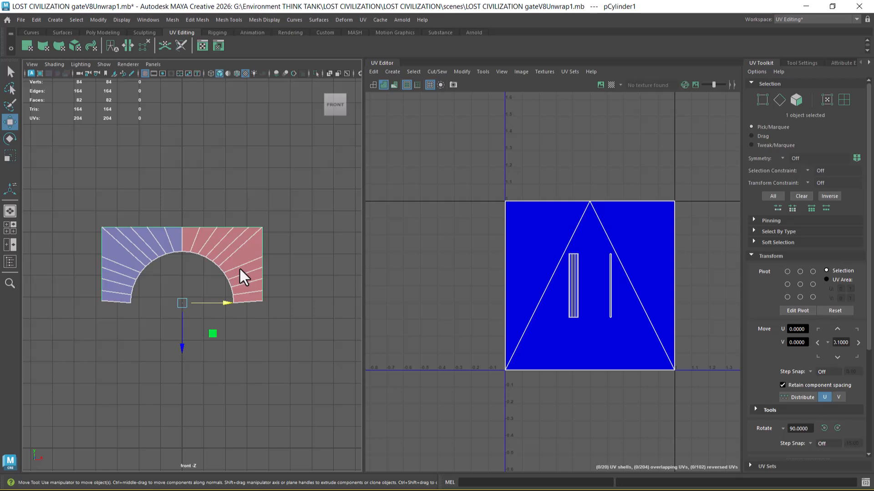
# Set the panel to face selection in wireframe display and try selecting its left half with World X symmetry.
pyautogui.moveTo(187, 197); pyautogui.dragTo(264, 353)
pyautogui.moveTo(236, 174); pyautogui.dragTo(226, 207, button='right')
pyautogui.moveTo(179, 211); pyautogui.dragTo(54, 357)
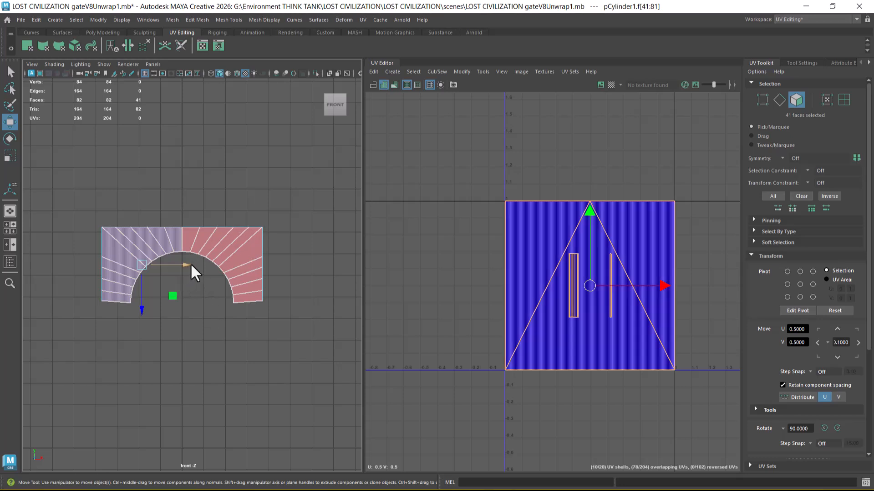
pyautogui.click(238, 192)
pyautogui.moveTo(239, 191); pyautogui.dragTo(243, 149)
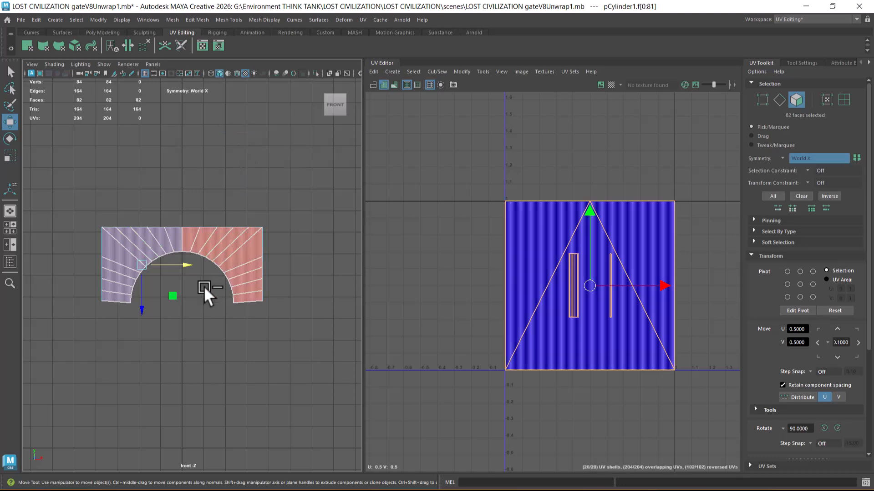
pyautogui.click(205, 286)
pyautogui.press('4')
pyautogui.moveTo(99, 219); pyautogui.dragTo(144, 326)
pyautogui.moveTo(199, 289); pyautogui.dragTo(198, 205)
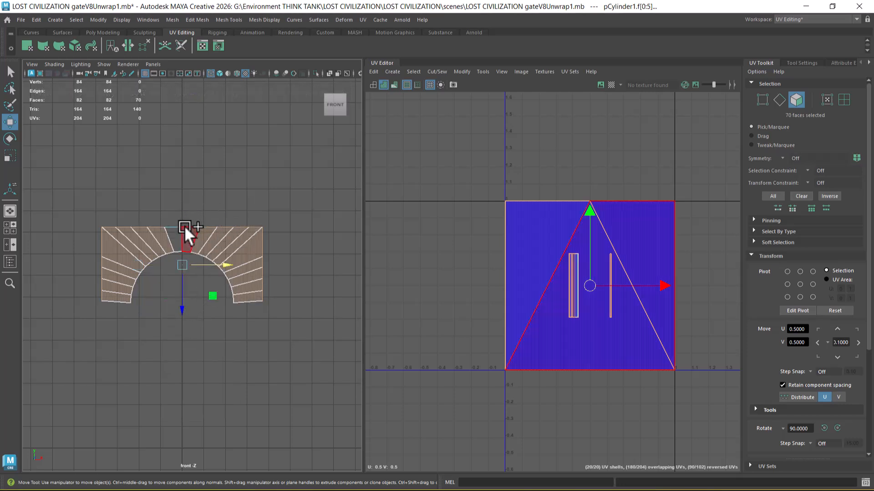
# Delete all faces of the wall panel's left half, including the leftover piece beyond the centre line.
pyautogui.moveTo(71, 176); pyautogui.dragTo(171, 337)
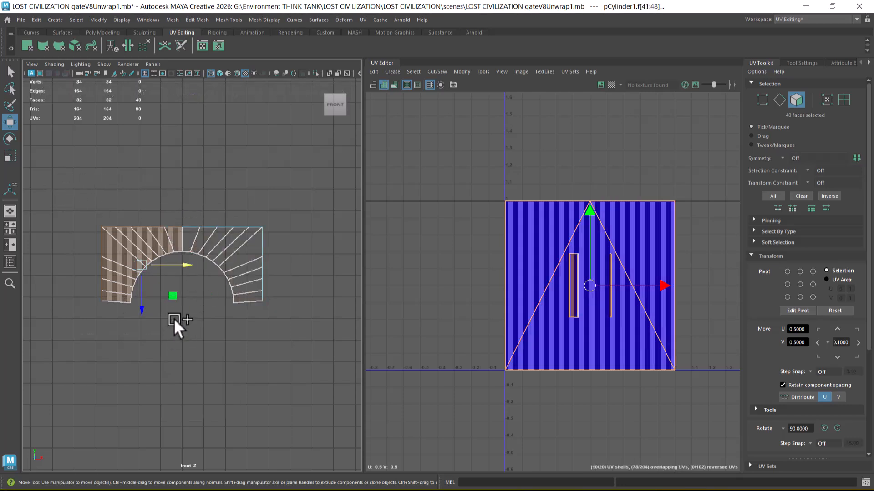
pyautogui.press('Delete')
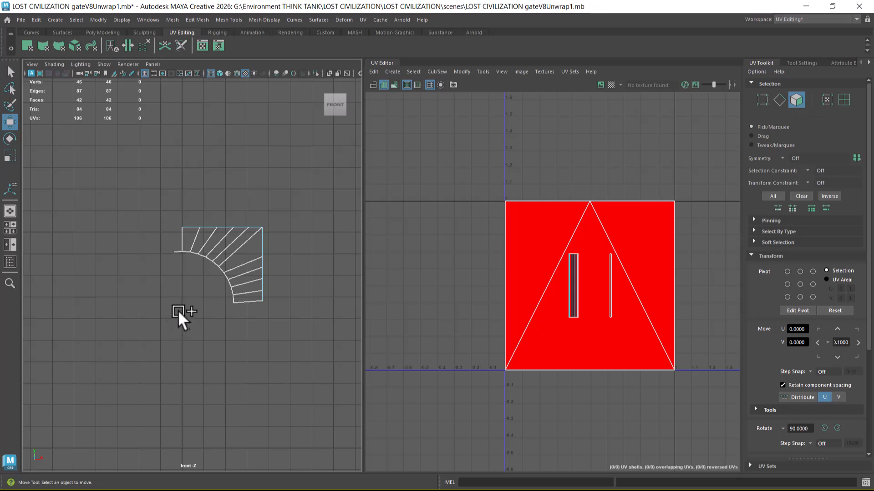
pyautogui.moveTo(181, 267); pyautogui.dragTo(176, 252)
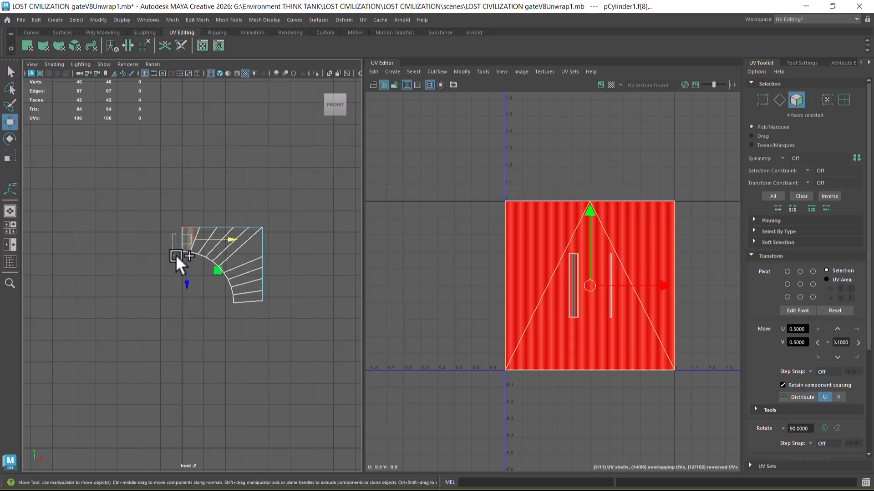
pyautogui.press('Delete')
# Apply an automatic UV projection to the remaining half of the wall panel and return to object mode.
pyautogui.moveTo(274, 229); pyautogui.dragTo(345, 187, button='right')
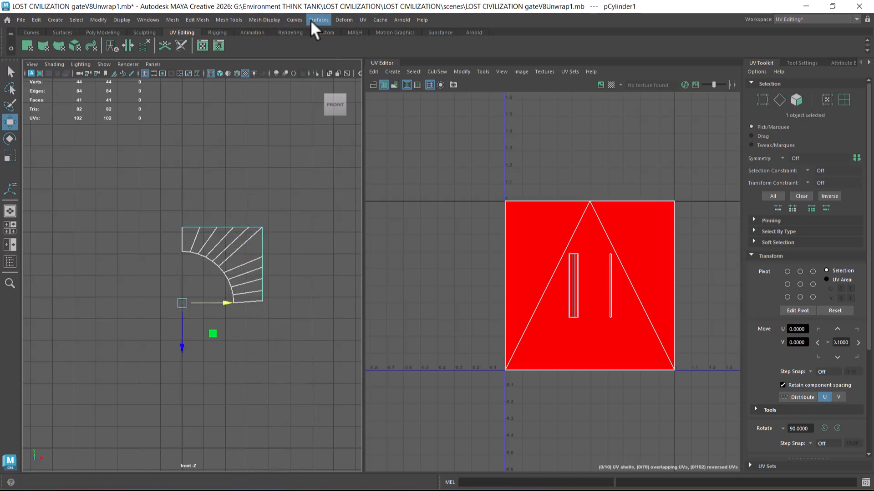
pyautogui.click(365, 20)
pyautogui.click(402, 94)
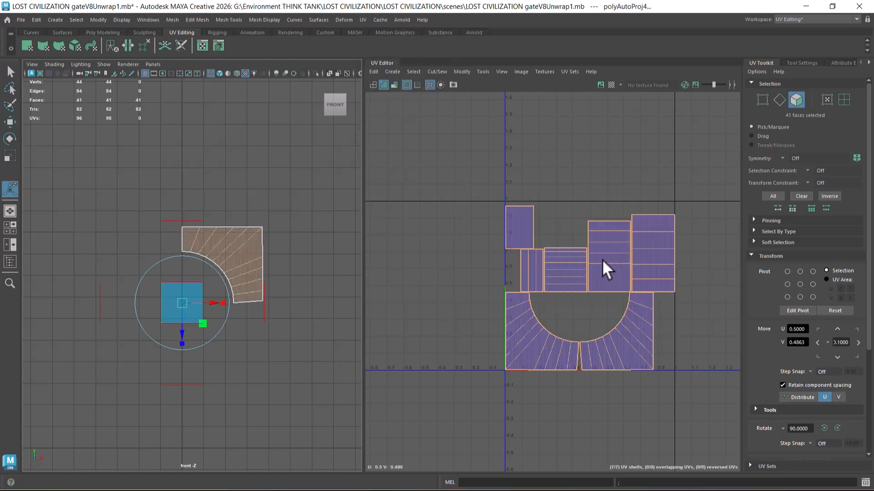
pyautogui.moveTo(248, 232); pyautogui.dragTo(312, 205, button='right')
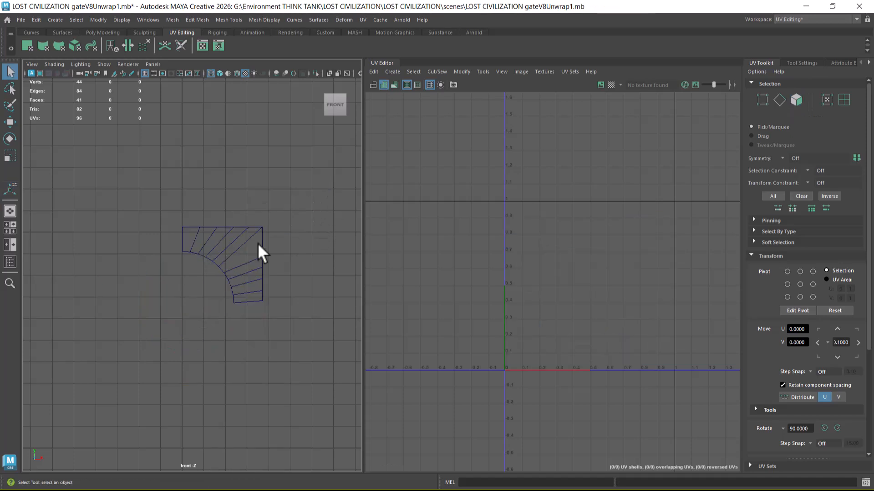
# Reselect the half panel in shaded perspective view and match its front and back faces to their UV shells.
pyautogui.click(234, 257)
pyautogui.press('space')
pyautogui.moveTo(246, 320); pyautogui.dragTo(277, 189)
pyautogui.moveTo(291, 241)
pyautogui.keyDown('alt'); pyautogui.mouseDown()
pyautogui.moveTo(328, 257)
pyautogui.moveTo(273, 293)
pyautogui.moveTo(294, 279)
pyautogui.mouseUp(); pyautogui.keyUp('alt')
pyautogui.press('5')
pyautogui.moveTo(273, 226); pyautogui.dragTo(284, 241, button='right')
pyautogui.click(285, 241)
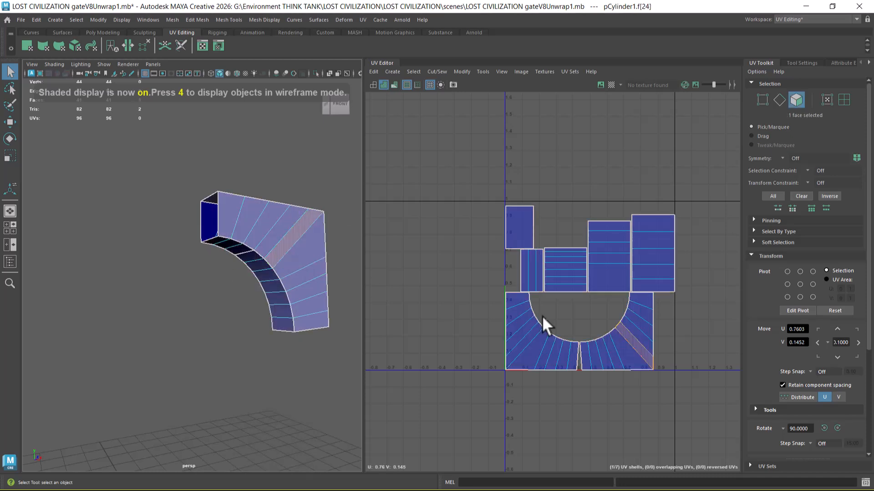
pyautogui.doubleClick(553, 351)
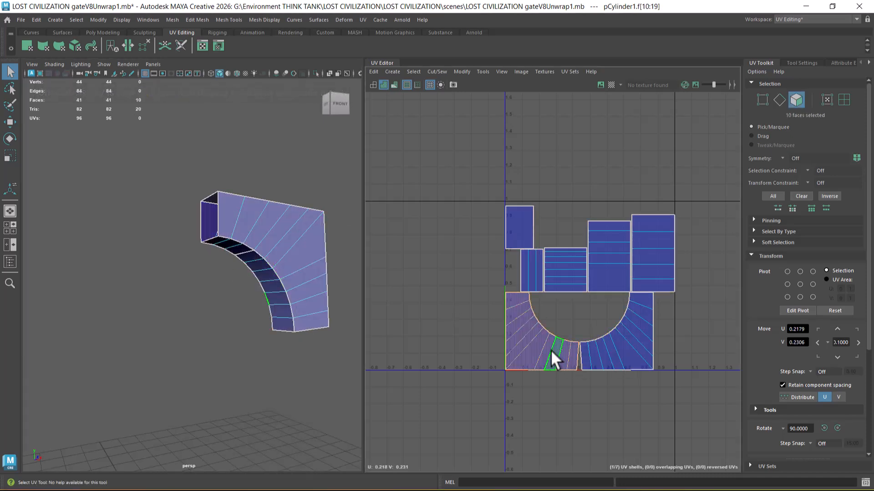
# Move and sew the two UV shells of the curved arch underside into one strip.
pyautogui.click(271, 296)
pyautogui.keyDown('alt'); pyautogui.moveTo(268, 297); pyautogui.dragTo(305, 294); pyautogui.keyUp('alt')
pyautogui.keyDown('alt'); pyautogui.moveTo(571, 244); pyautogui.dragTo(598, 340, button='right'); pyautogui.keyUp('alt')
pyautogui.moveTo(581, 273); pyautogui.dragTo(579, 212, button='right')
pyautogui.moveTo(568, 228); pyautogui.dragTo(561, 273)
pyautogui.keyDown('shift'); pyautogui.moveTo(571, 296); pyautogui.dragTo(570, 194, button='right'); pyautogui.keyUp('shift')
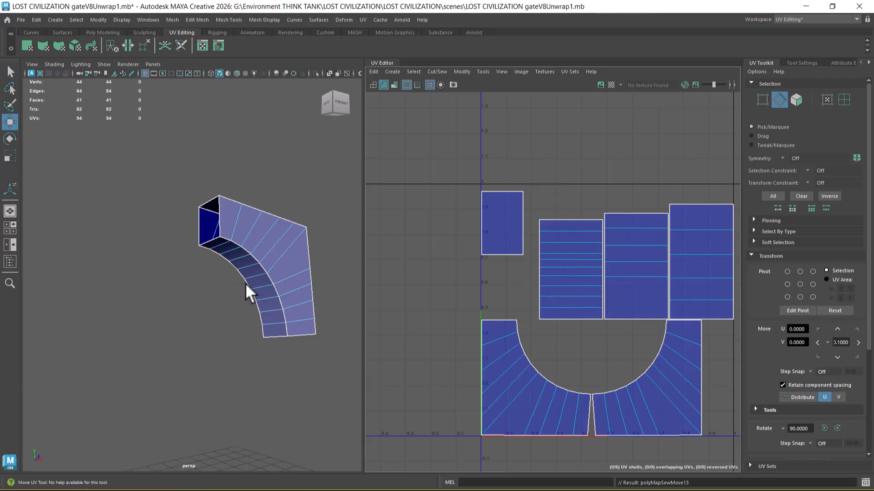
# Check which UV shells belong to the half panel's top, outer side and bottom faces, ending in object mode.
pyautogui.keyDown('alt'); pyautogui.moveTo(259, 277); pyautogui.dragTo(257, 277); pyautogui.keyUp('alt')
pyautogui.click(286, 206)
pyautogui.moveTo(286, 207); pyautogui.dragTo(283, 234, button='right')
pyautogui.click(274, 208)
pyautogui.doubleClick(715, 296)
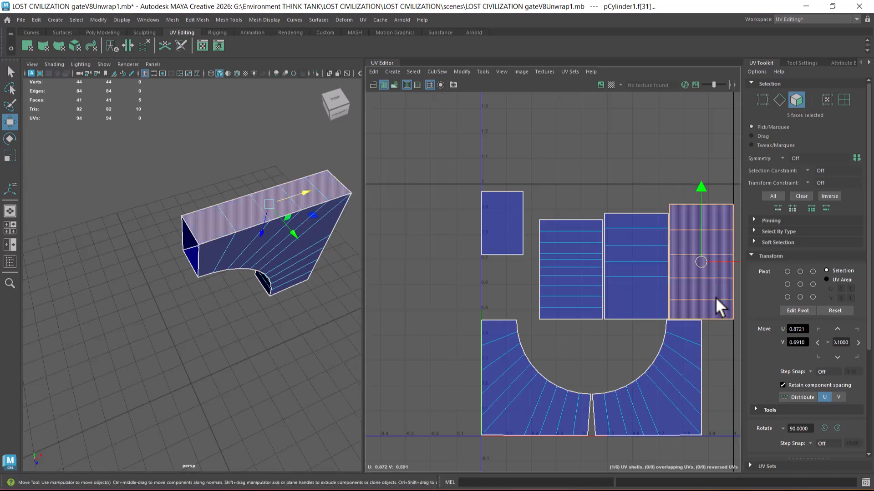
pyautogui.keyDown('alt'); pyautogui.moveTo(335, 197); pyautogui.dragTo(234, 228); pyautogui.keyUp('alt')
pyautogui.click(263, 215)
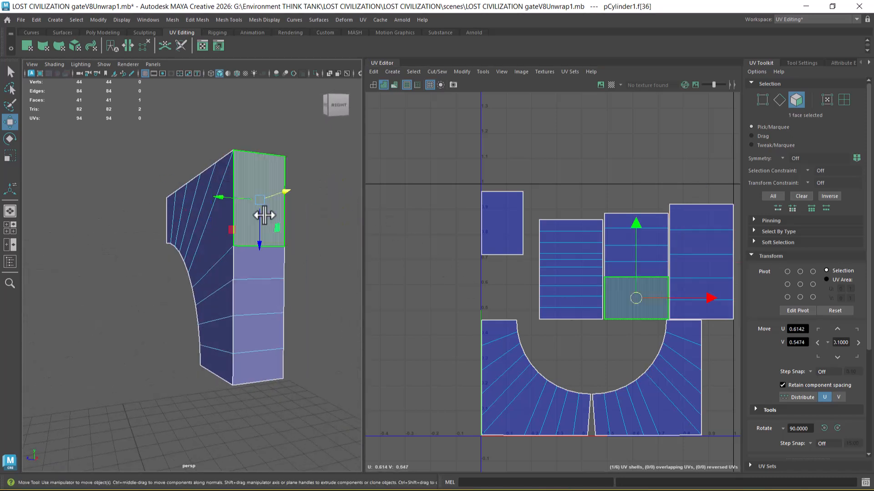
pyautogui.click(505, 220)
pyautogui.keyDown('alt'); pyautogui.moveTo(254, 382); pyautogui.dragTo(229, 332); pyautogui.keyUp('alt')
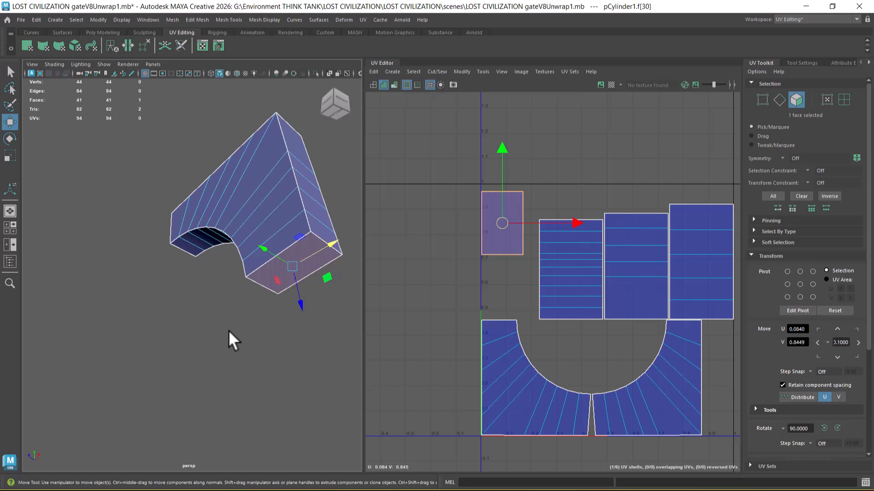
pyautogui.keyDown('alt'); pyautogui.moveTo(211, 350); pyautogui.dragTo(226, 314); pyautogui.keyUp('alt')
pyautogui.moveTo(199, 214); pyautogui.dragTo(323, 409, button='right')
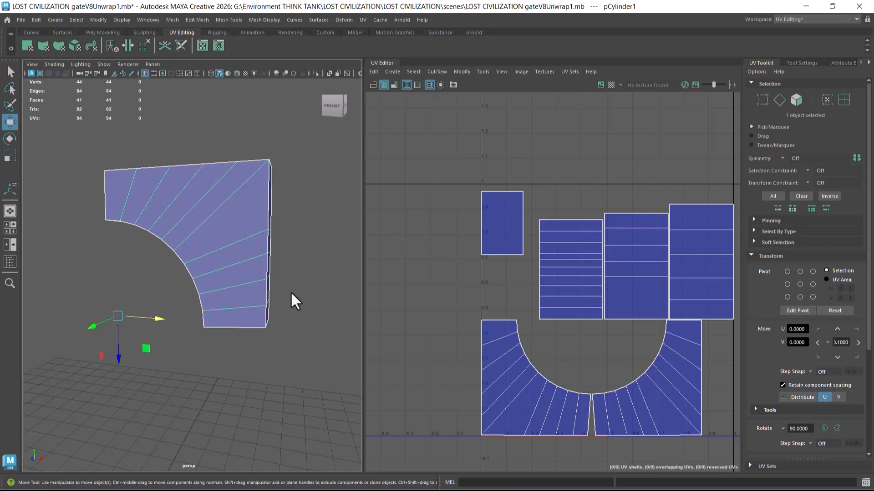
# Show the checker texture on the half panel and inspect its numbers up close.
pyautogui.press('6')
pyautogui.scroll(5, 296, 299)
pyautogui.keyDown('alt'); pyautogui.moveTo(322, 365); pyautogui.dragTo(262, 320, button='middle'); pyautogui.keyUp('alt')
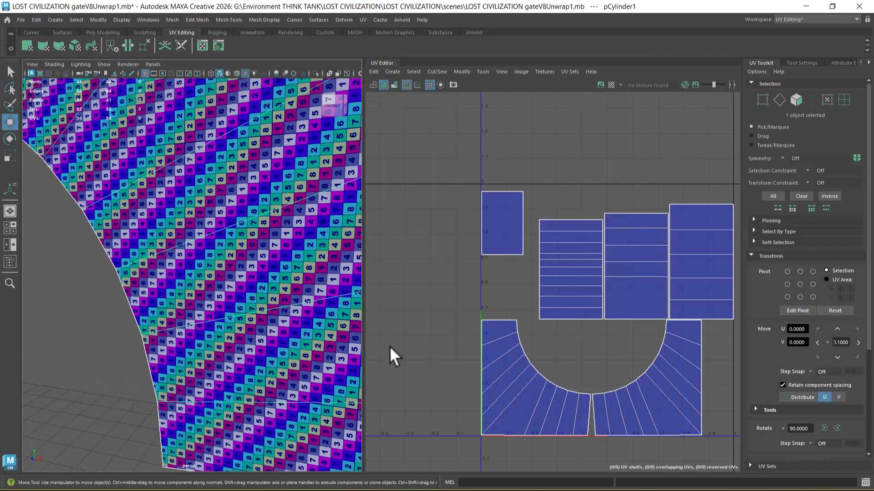
pyautogui.keyDown('alt'); pyautogui.moveTo(591, 359); pyautogui.dragTo(586, 281, button='right'); pyautogui.keyUp('alt')
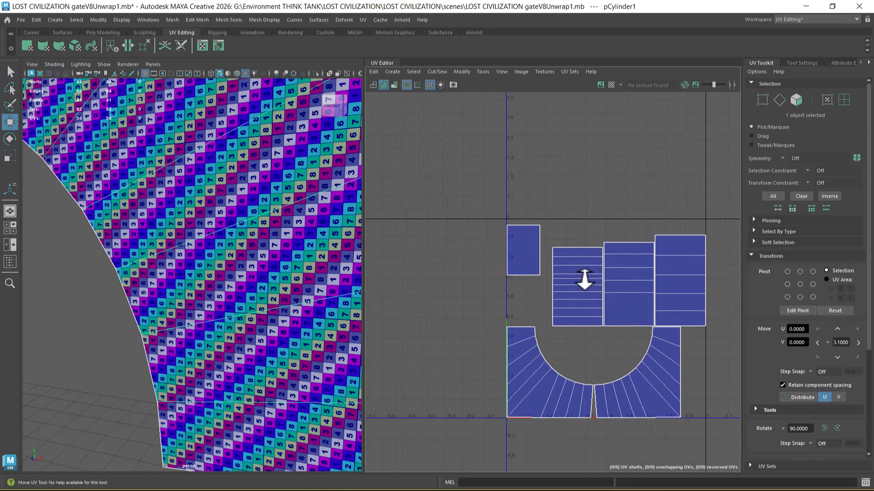
pyautogui.keyDown('alt'); pyautogui.moveTo(603, 372); pyautogui.dragTo(583, 316, button='middle'); pyautogui.keyUp('alt')
# Identify the front and back faces' UV shells of the half panel and select both shells together.
pyautogui.moveTo(585, 337); pyautogui.dragTo(688, 321, button='right')
pyautogui.click(583, 353)
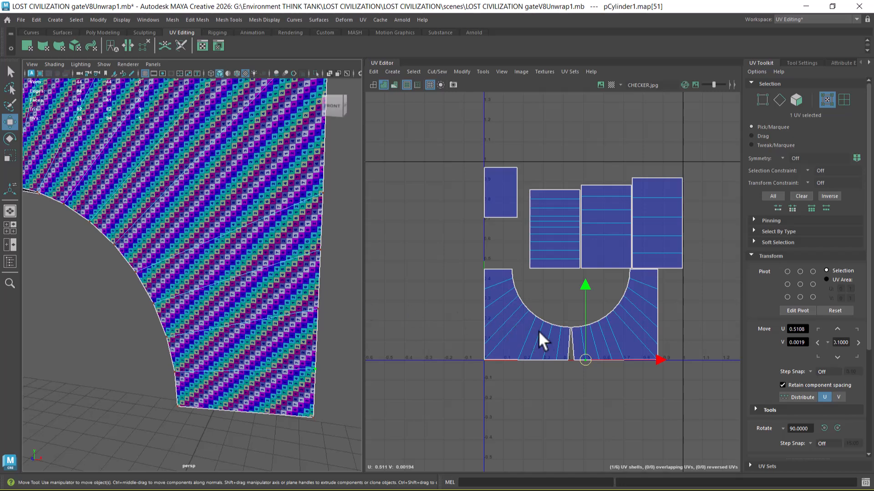
pyautogui.moveTo(220, 255); pyautogui.dragTo(225, 273, button='right')
pyautogui.click(220, 250)
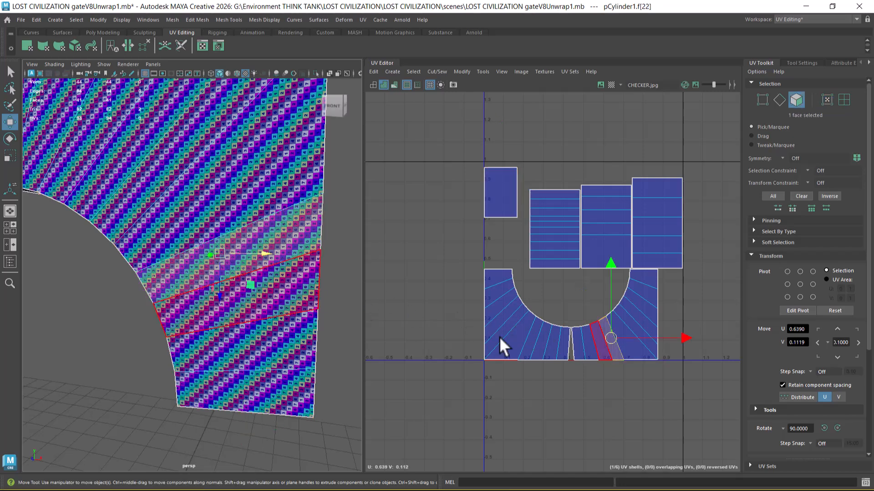
pyautogui.doubleClick(599, 347)
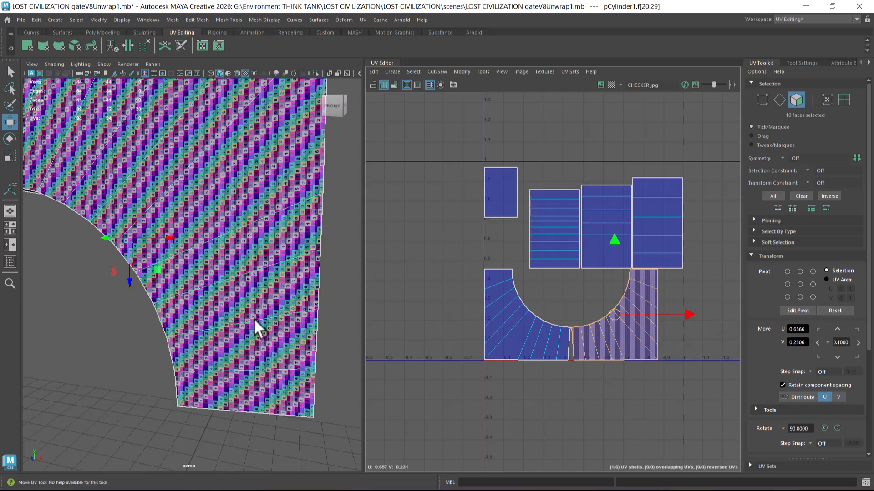
pyautogui.keyDown('alt'); pyautogui.moveTo(240, 346); pyautogui.dragTo(122, 345); pyautogui.keyUp('alt')
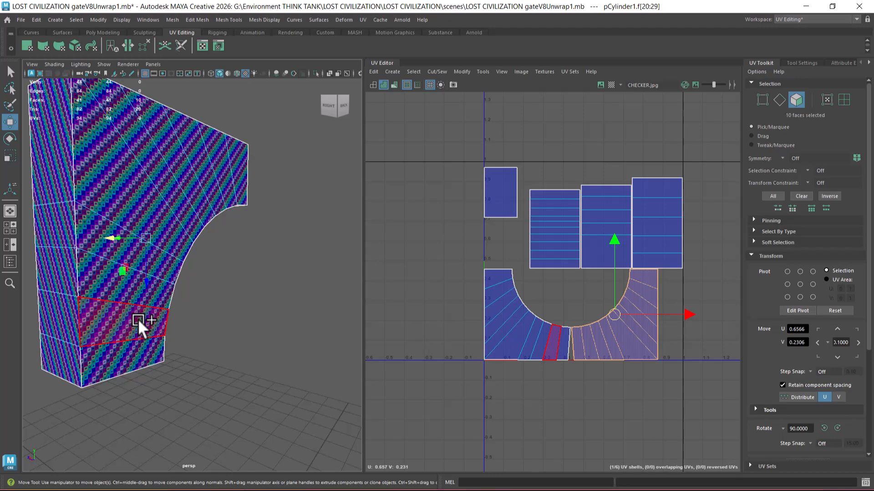
pyautogui.doubleClick(551, 342)
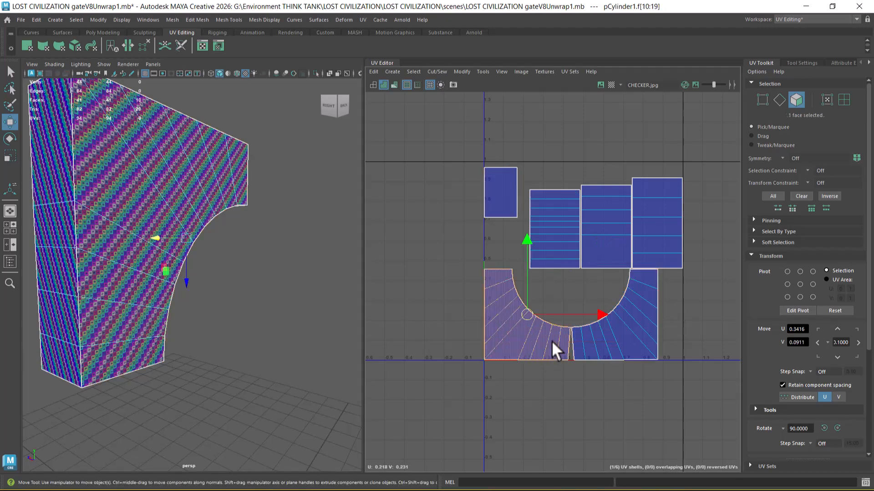
pyautogui.keyDown('shift'); pyautogui.doubleClick(632, 348); pyautogui.keyUp('shift')
# Rotate the front and back UV shells clockwise by 90° three times, using the checker numbers on the front face as guide.
pyautogui.keyDown('alt'); pyautogui.moveTo(272, 375); pyautogui.dragTo(335, 343); pyautogui.keyUp('alt')
pyautogui.keyDown('alt'); pyautogui.moveTo(260, 326); pyautogui.dragTo(263, 333, button='middle'); pyautogui.keyUp('alt')
pyautogui.scroll(5, 263, 333)
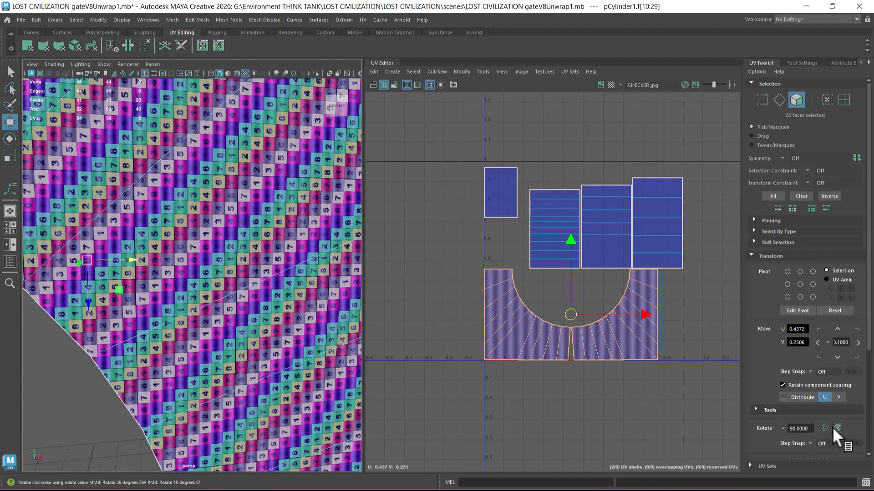
pyautogui.click(837, 427)
pyautogui.click(837, 427)
pyautogui.click(837, 426)
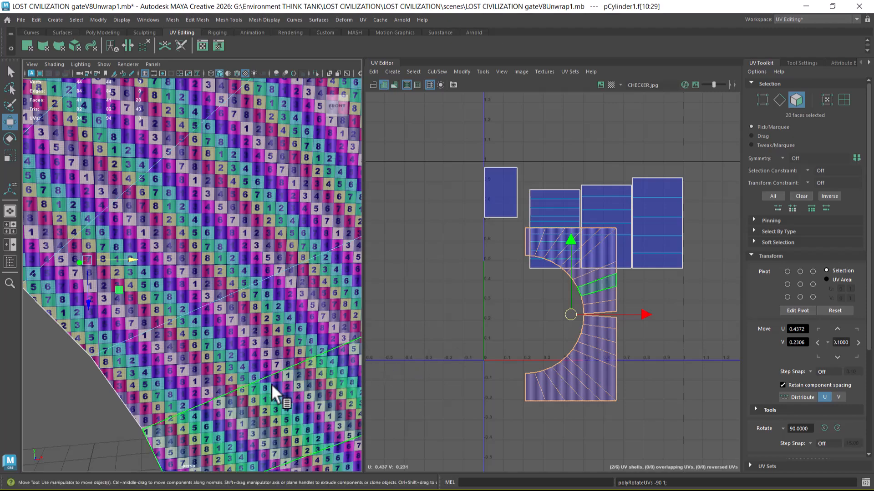
# Select all UV shells of the half panel and lay them out in the 0-1 UV tile, ending in object mode.
pyautogui.scroll(-3, 275, 386)
pyautogui.scroll(-2, 630, 365)
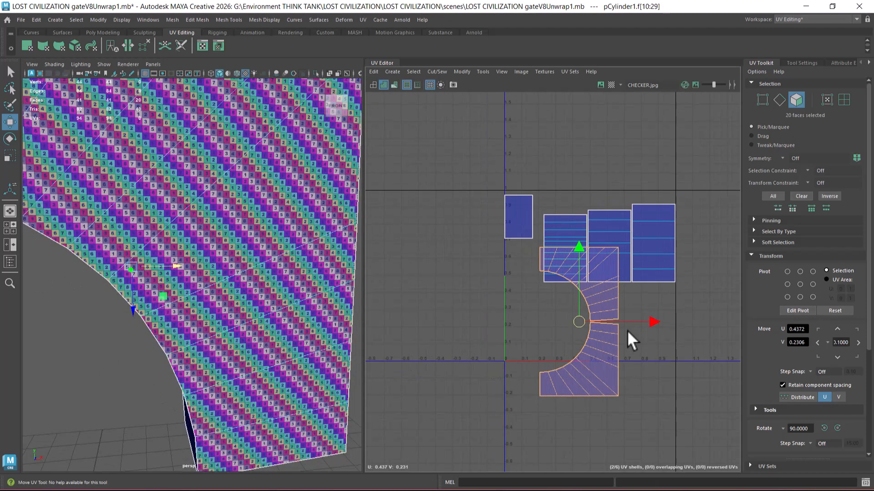
pyautogui.scroll(-3, 213, 337)
pyautogui.keyDown('alt'); pyautogui.moveTo(213, 287); pyautogui.dragTo(269, 356, button='middle'); pyautogui.keyUp('alt')
pyautogui.scroll(-2, 596, 317)
pyautogui.keyDown('alt'); pyautogui.moveTo(622, 294); pyautogui.dragTo(589, 289, button='middle'); pyautogui.keyUp('alt')
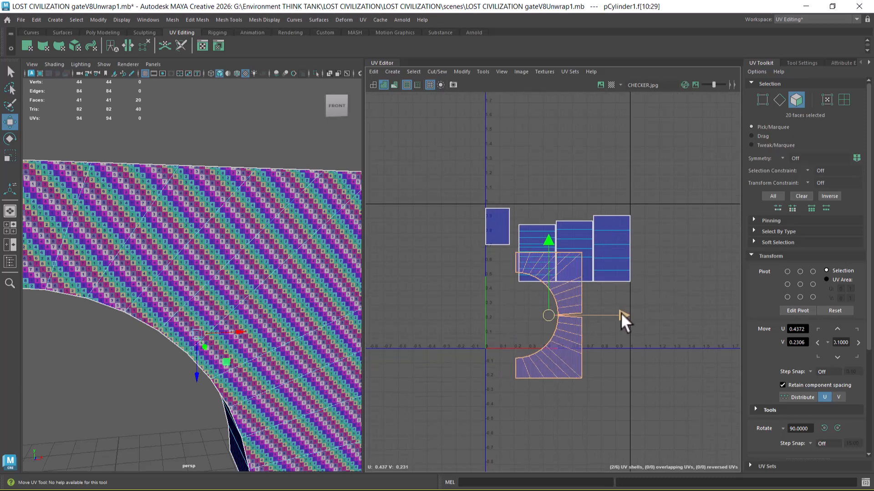
pyautogui.moveTo(659, 178); pyautogui.dragTo(448, 416)
pyautogui.keyDown('shift'); pyautogui.moveTo(587, 255); pyautogui.dragTo(468, 310, button='right'); pyautogui.keyUp('shift')
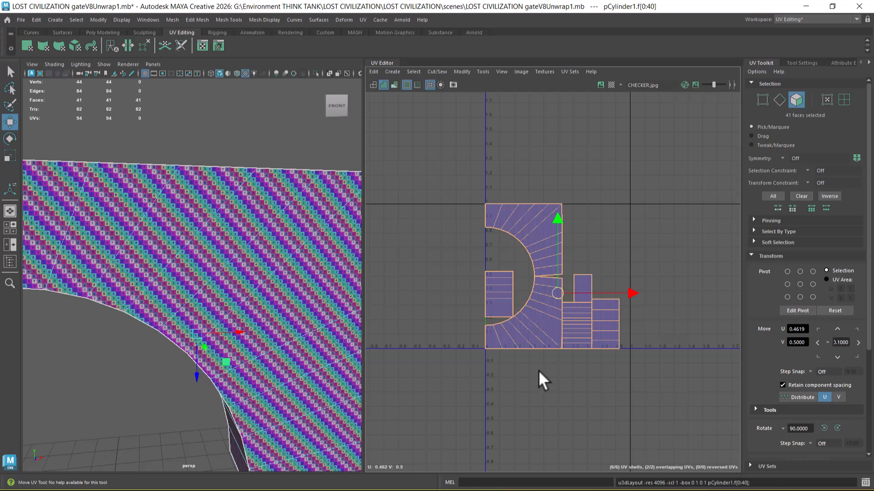
pyautogui.moveTo(262, 241); pyautogui.dragTo(376, 170, button='right')
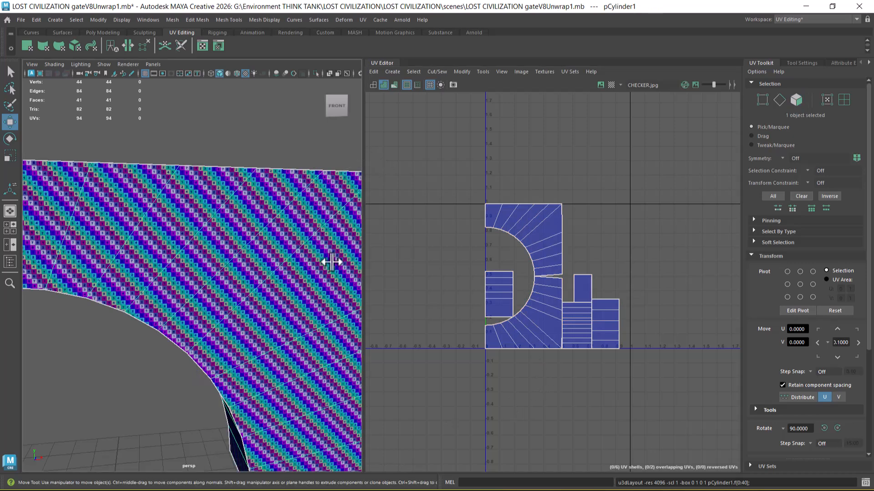
# Reset the Duplicate Special options and create one mirrored copy of the half panel with an X scale of -1.
pyautogui.press('f')
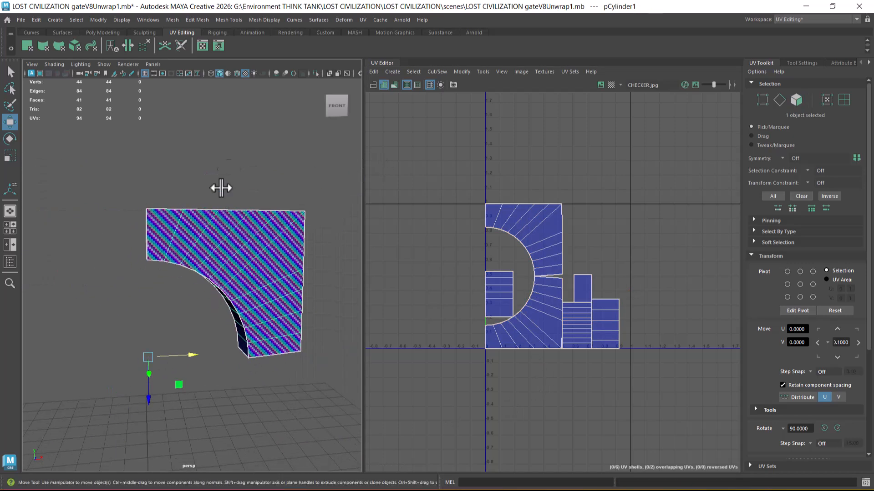
pyautogui.click(36, 20)
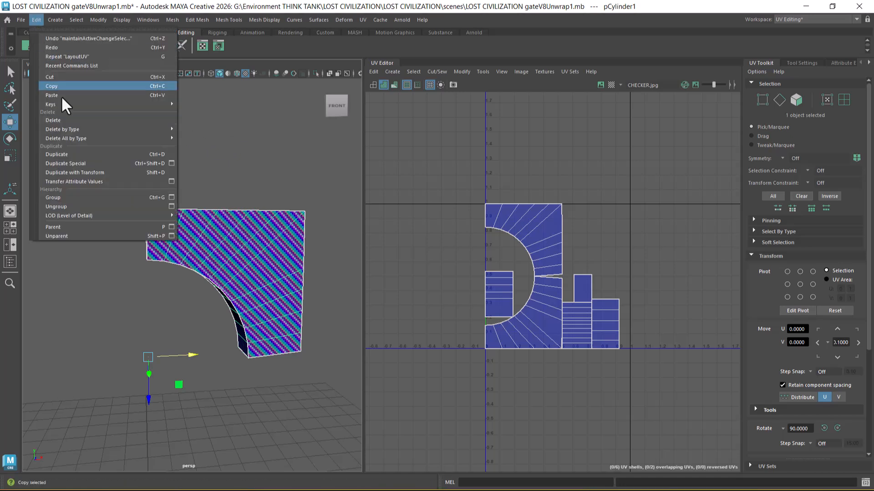
pyautogui.click(172, 163)
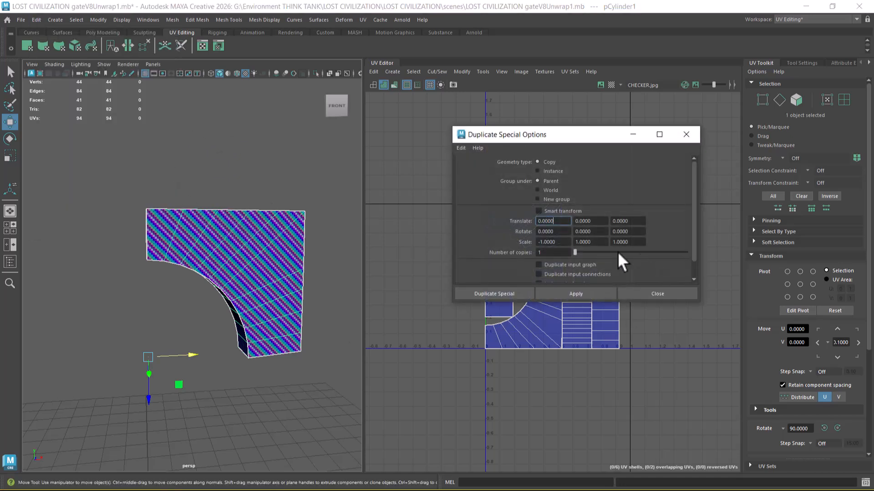
pyautogui.click(461, 148)
pyautogui.click(468, 167)
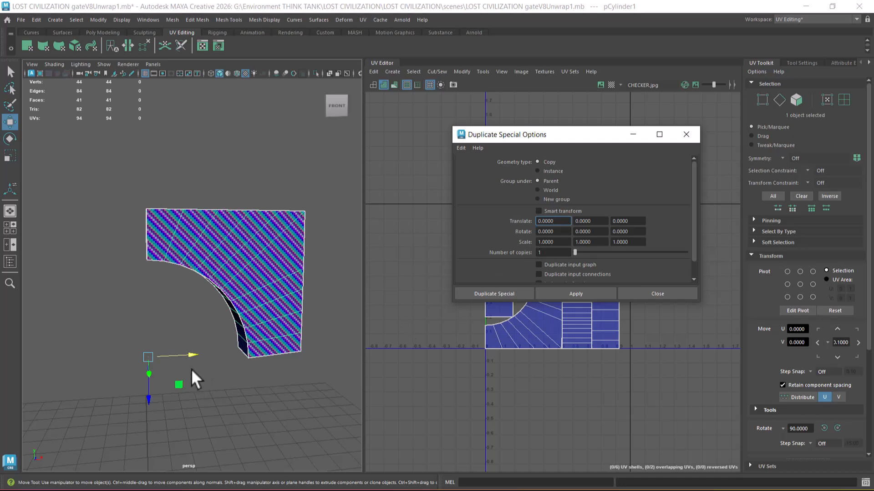
pyautogui.click(537, 242)
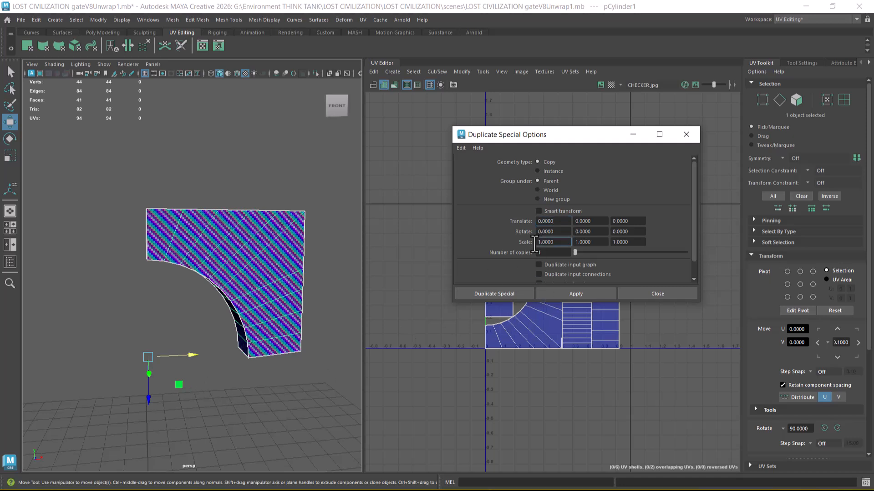
pyautogui.click(567, 292)
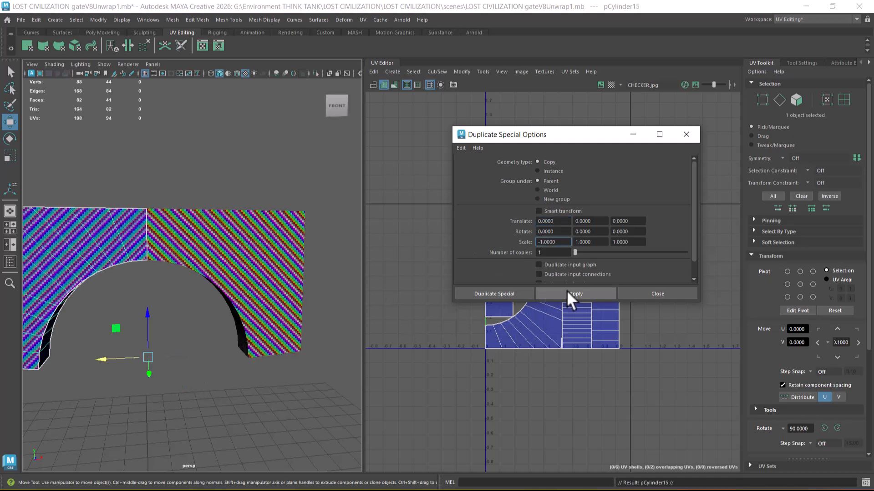
pyautogui.click(658, 294)
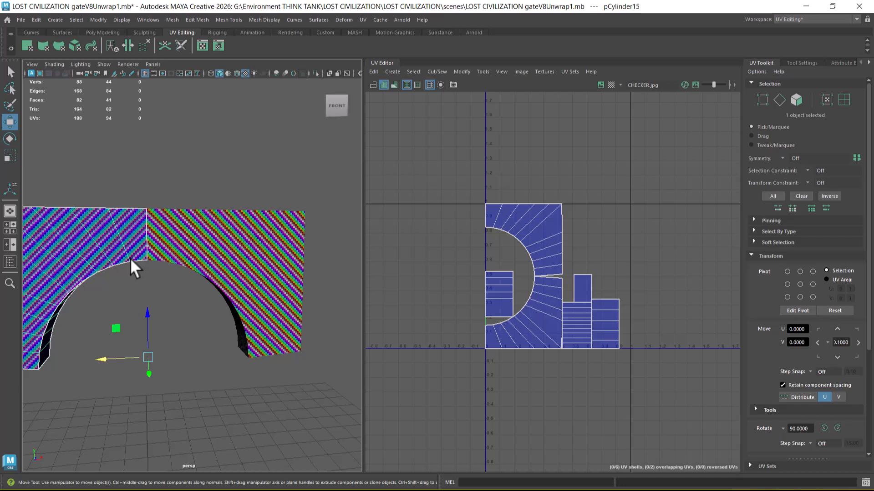
# Move all UVs of the mirrored half out of the tile in negative U, centred at about U -0.515.
pyautogui.keyDown('shift'); pyautogui.click(235, 256); pyautogui.keyUp('shift')
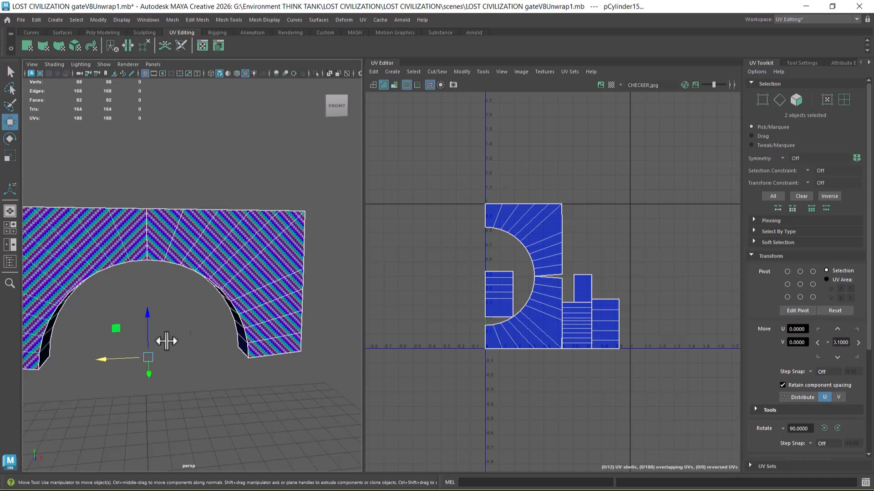
pyautogui.click(168, 318)
pyautogui.click(98, 249)
pyautogui.moveTo(498, 233); pyautogui.dragTo(452, 235, button='right')
pyautogui.moveTo(430, 148); pyautogui.dragTo(709, 407)
pyautogui.moveTo(628, 277); pyautogui.dragTo(489, 278)
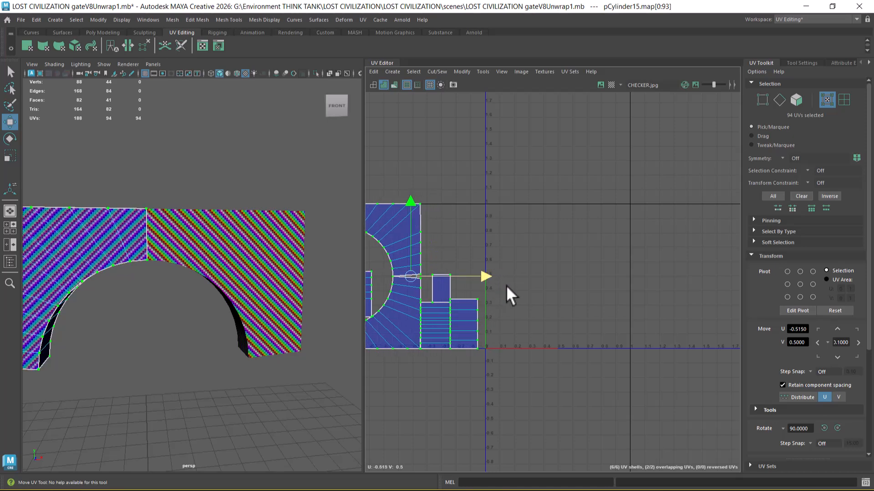
pyautogui.keyDown('alt'); pyautogui.moveTo(264, 346); pyautogui.dragTo(286, 336); pyautogui.keyUp('alt')
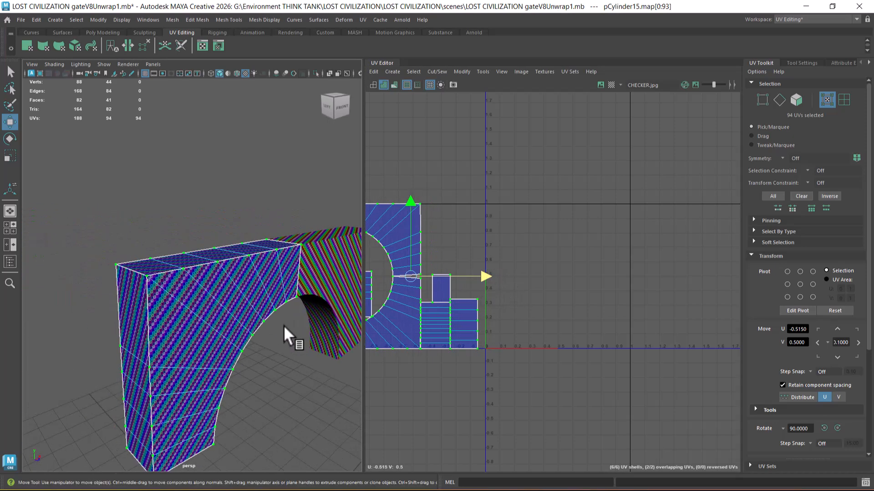
pyautogui.keyDown('alt'); pyautogui.moveTo(428, 326); pyautogui.dragTo(479, 323, button='middle'); pyautogui.keyUp('alt')
pyautogui.keyDown('alt'); pyautogui.moveTo(318, 299); pyautogui.dragTo(276, 284); pyautogui.keyUp('alt')
pyautogui.moveTo(276, 284); pyautogui.dragTo(333, 215, button='right')
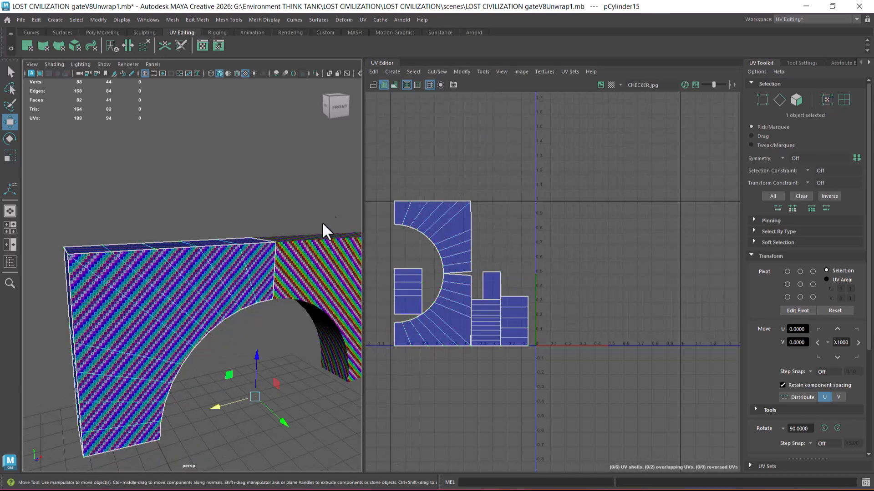
# Move and sew the UV edge between the original half panel's top face and its outer side.
pyautogui.click(338, 285)
pyautogui.keyDown('alt'); pyautogui.moveTo(339, 286); pyautogui.dragTo(239, 268); pyautogui.keyUp('alt')
pyautogui.moveTo(238, 266); pyautogui.dragTo(234, 164, button='right')
pyautogui.click(234, 249)
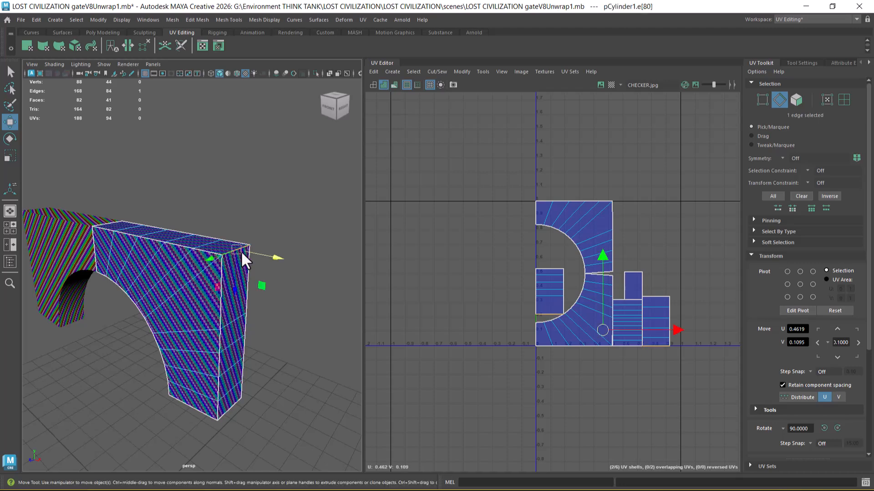
pyautogui.keyDown('shift'); pyautogui.moveTo(656, 356); pyautogui.dragTo(646, 241, button='right'); pyautogui.keyUp('shift')
# Move and sew the original half's bottom face UV edges to the arch underside and to the outer side.
pyautogui.keyDown('alt'); pyautogui.moveTo(224, 323); pyautogui.dragTo(273, 312); pyautogui.keyUp('alt')
pyautogui.click(268, 314)
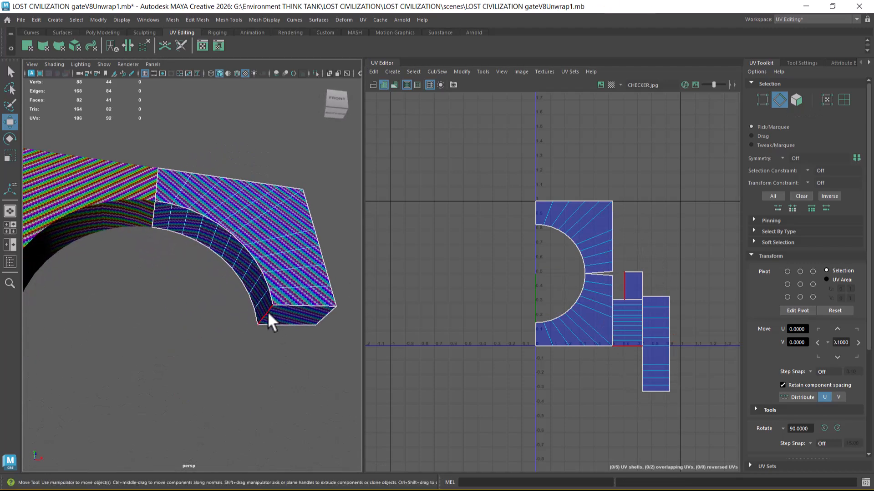
pyautogui.keyDown('shift'); pyautogui.moveTo(477, 373); pyautogui.dragTo(498, 280, button='right'); pyautogui.keyUp('shift')
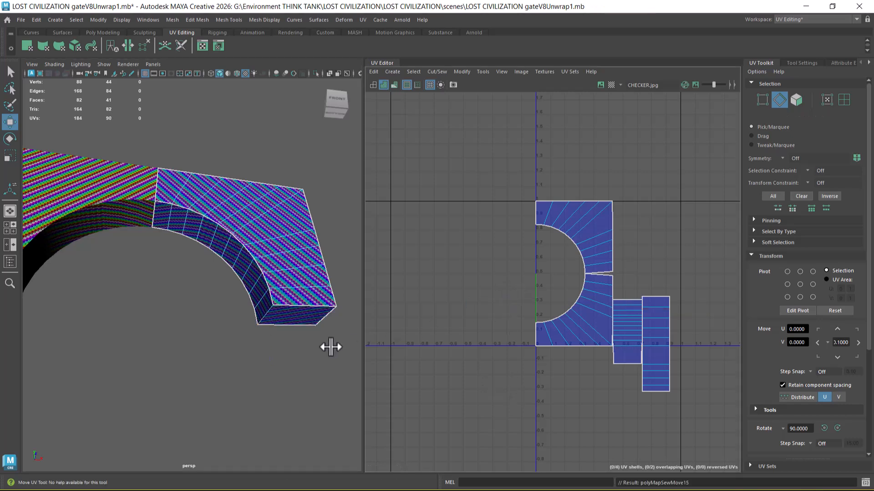
pyautogui.keyDown('alt'); pyautogui.moveTo(331, 347); pyautogui.dragTo(286, 337); pyautogui.keyUp('alt')
pyautogui.click(303, 307)
pyautogui.keyDown('shift'); pyautogui.moveTo(594, 368); pyautogui.dragTo(632, 199, button='right'); pyautogui.keyUp('shift')
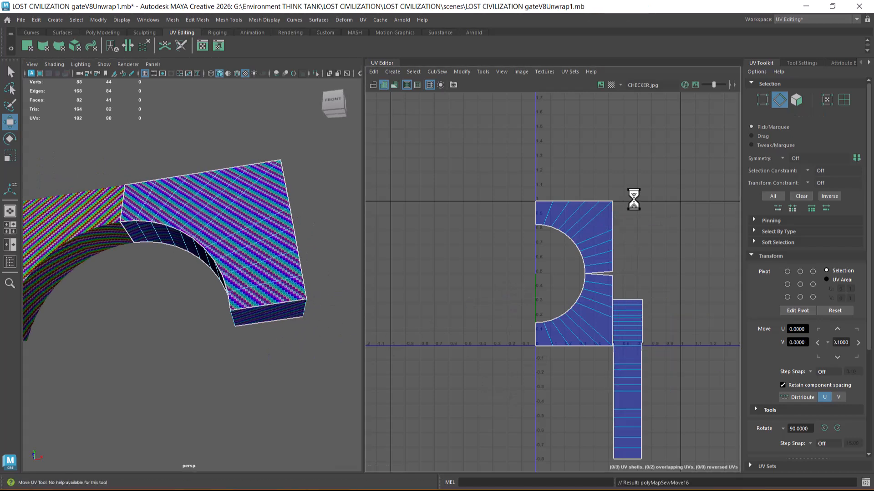
# Return to object mode and delete the mirrored copy of the half panel.
pyautogui.scroll(-3, 633, 326)
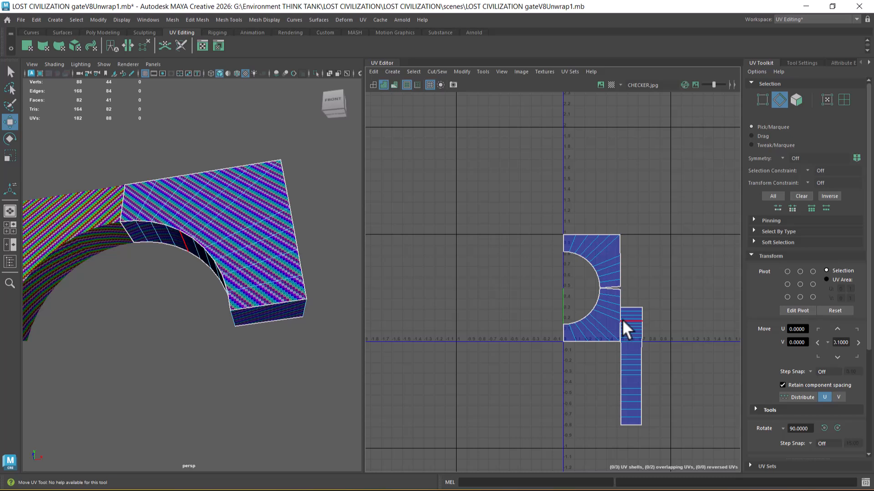
pyautogui.moveTo(191, 213); pyautogui.dragTo(258, 166, button='right')
pyautogui.click(73, 223)
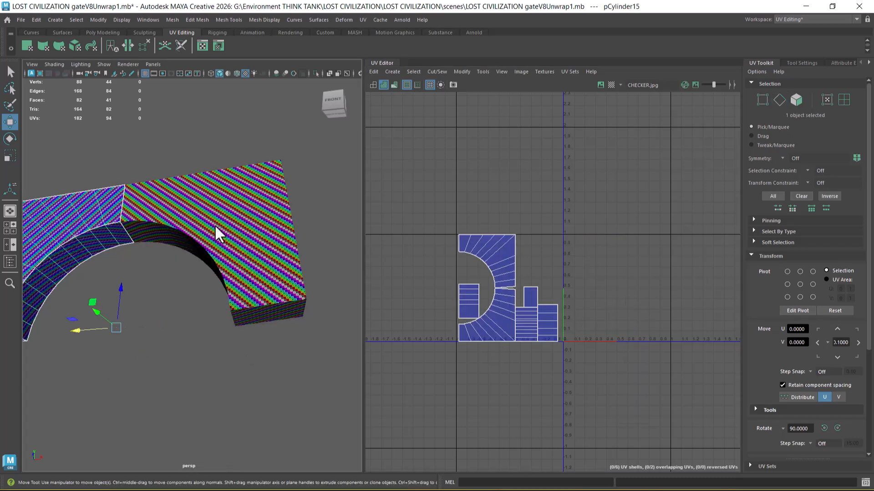
pyautogui.press('Delete')
# Create a mirrored copy of the sewn half panel using Duplicate Special with an X scale of -1.
pyautogui.click(203, 223)
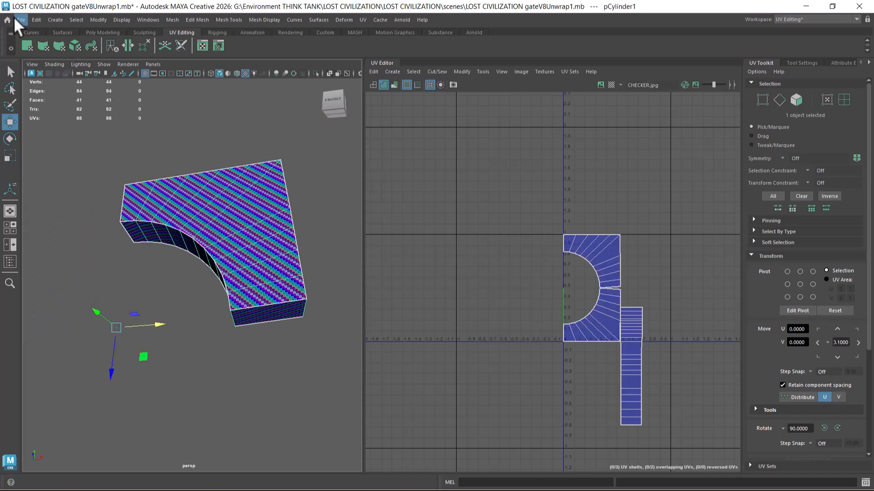
pyautogui.click(30, 20)
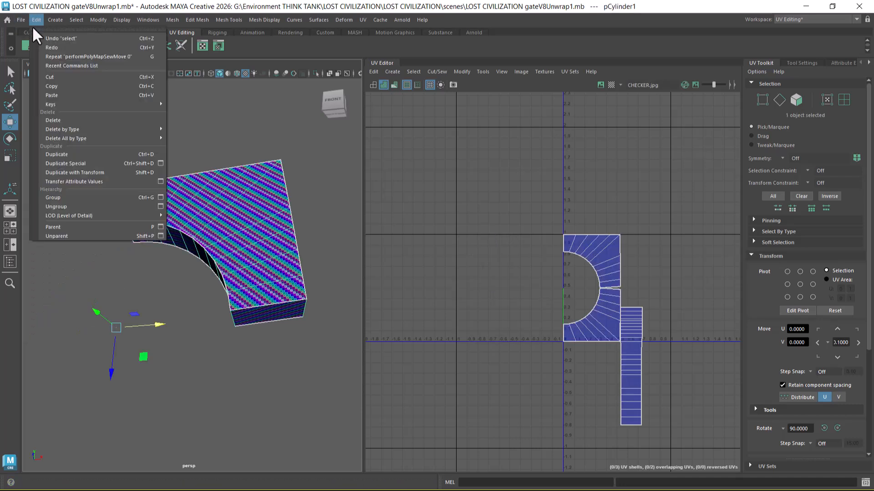
pyautogui.click(160, 165)
pyautogui.click(594, 294)
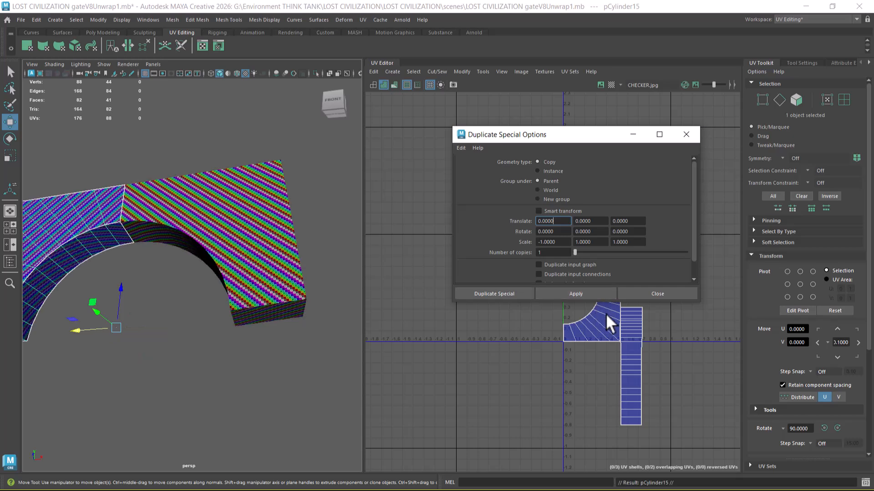
pyautogui.click(676, 291)
# Shift all UVs of the new mirrored half in negative U so its shells sit outside the 0-1 tile.
pyautogui.moveTo(575, 250); pyautogui.dragTo(610, 250, button='right')
pyautogui.moveTo(513, 189); pyautogui.dragTo(707, 465)
pyautogui.moveTo(674, 330); pyautogui.dragTo(553, 329)
# Select both halves of the wall panel and combine them into one object.
pyautogui.moveTo(213, 203); pyautogui.dragTo(244, 198, button='right')
pyautogui.keyDown('shift'); pyautogui.click(245, 198); pyautogui.keyUp('shift')
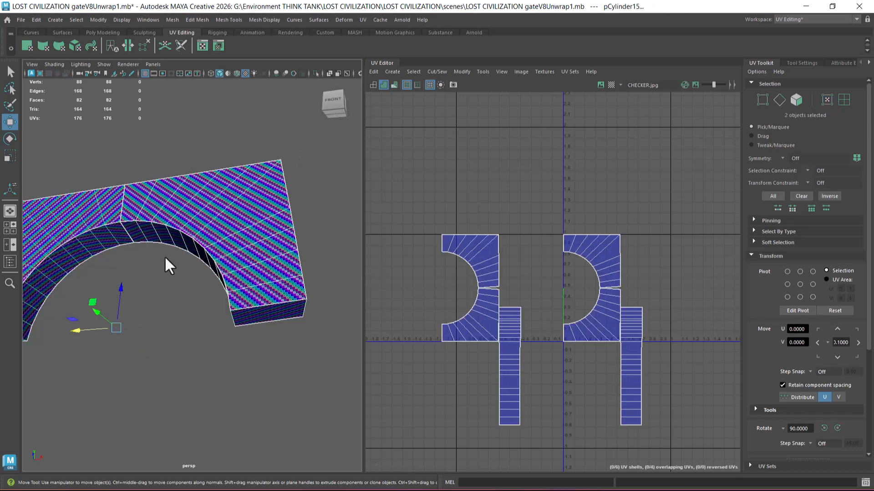
pyautogui.keyDown('alt'); pyautogui.moveTo(180, 248); pyautogui.dragTo(195, 158); pyautogui.keyUp('alt')
pyautogui.keyDown('shift'); pyautogui.moveTo(196, 158); pyautogui.dragTo(209, 361, button='right'); pyautogui.keyUp('shift')
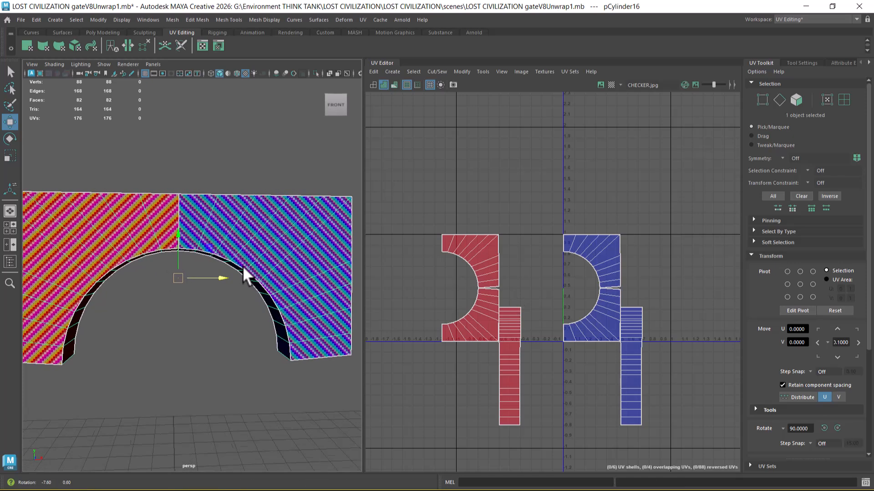
# Select the vertices along the combined panel's centre seam in the front view and merge them.
pyautogui.moveTo(250, 232); pyautogui.dragTo(258, 255)
pyautogui.scroll(3, 253, 265)
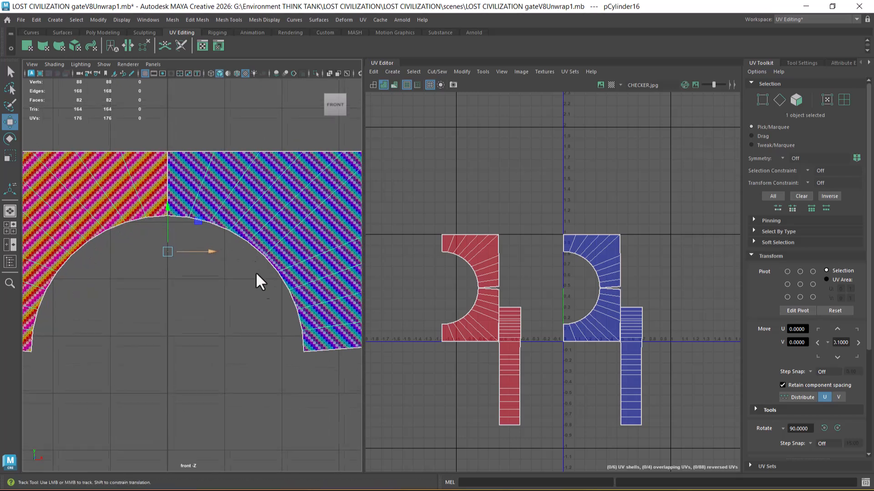
pyautogui.click(170, 150)
pyautogui.moveTo(170, 151); pyautogui.dragTo(182, 246)
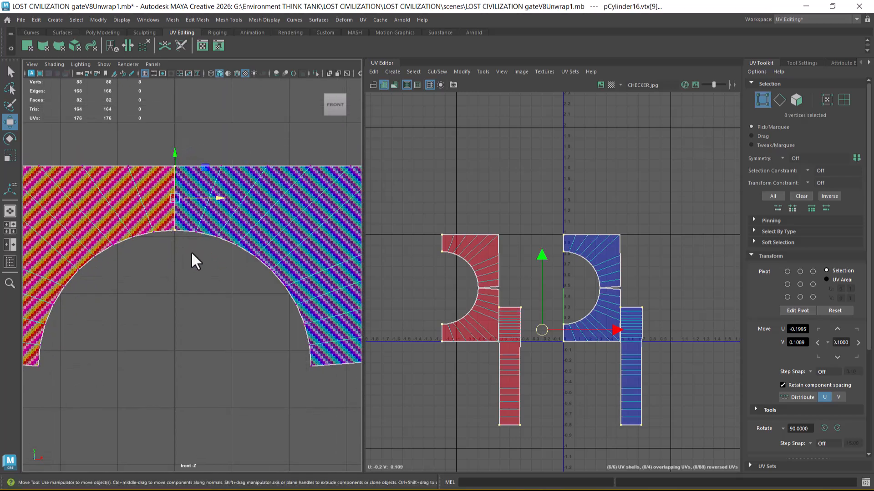
pyautogui.keyDown('shift'); pyautogui.moveTo(204, 249); pyautogui.dragTo(260, 157, button='right'); pyautogui.keyUp('shift')
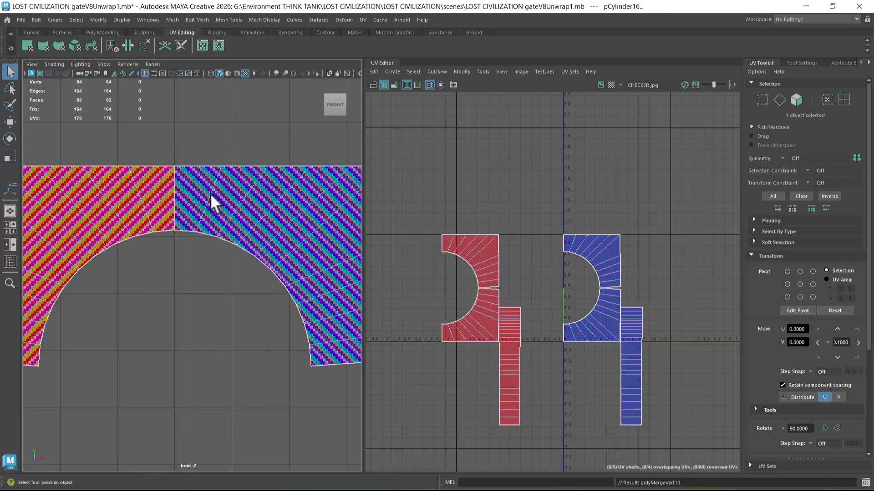
# Try to move and sew the front face's centre seam UV edge in the perspective view, and undo it.
pyautogui.keyDown('alt'); pyautogui.moveTo(264, 241); pyautogui.dragTo(227, 262, button='right'); pyautogui.keyUp('alt')
pyautogui.press('space')
pyautogui.moveTo(227, 263); pyautogui.dragTo(224, 180)
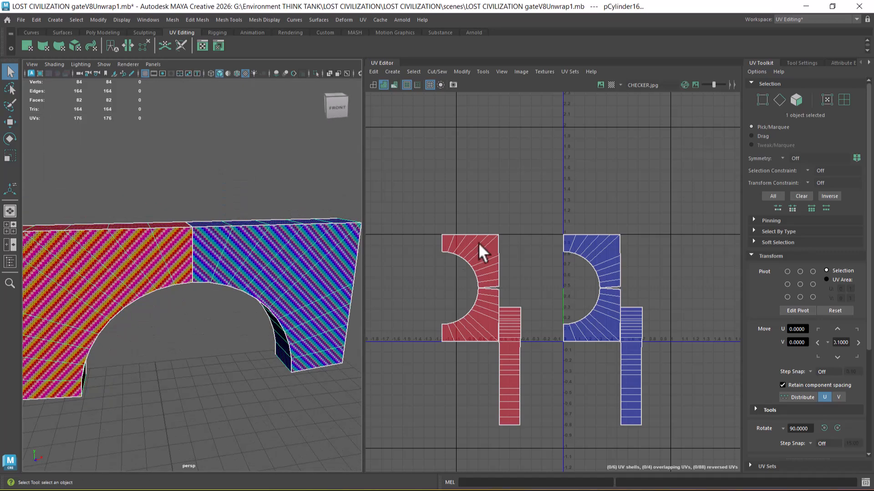
pyautogui.scroll(2, 232, 306)
pyautogui.moveTo(243, 247); pyautogui.dragTo(205, 250, button='right')
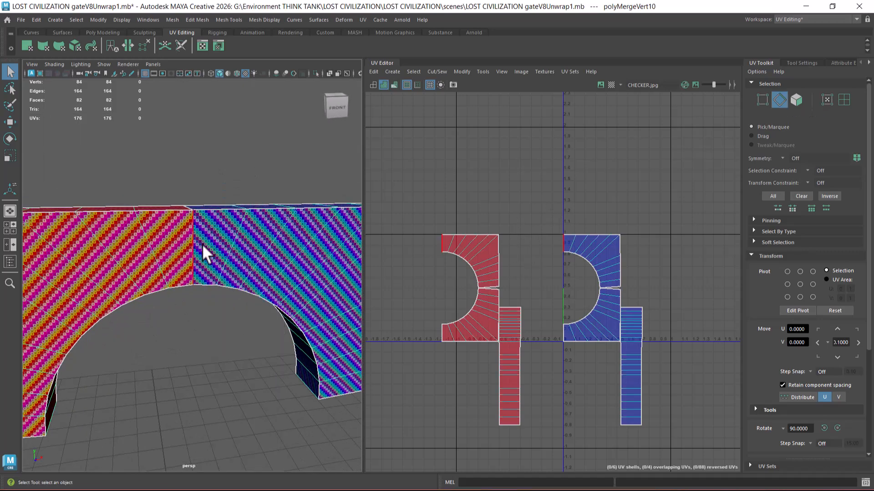
pyautogui.click(196, 242)
pyautogui.keyDown('alt'); pyautogui.moveTo(636, 279); pyautogui.dragTo(636, 265, button='middle'); pyautogui.keyUp('alt')
pyautogui.keyDown('alt'); pyautogui.moveTo(636, 265); pyautogui.dragTo(622, 323, button='right'); pyautogui.keyUp('alt')
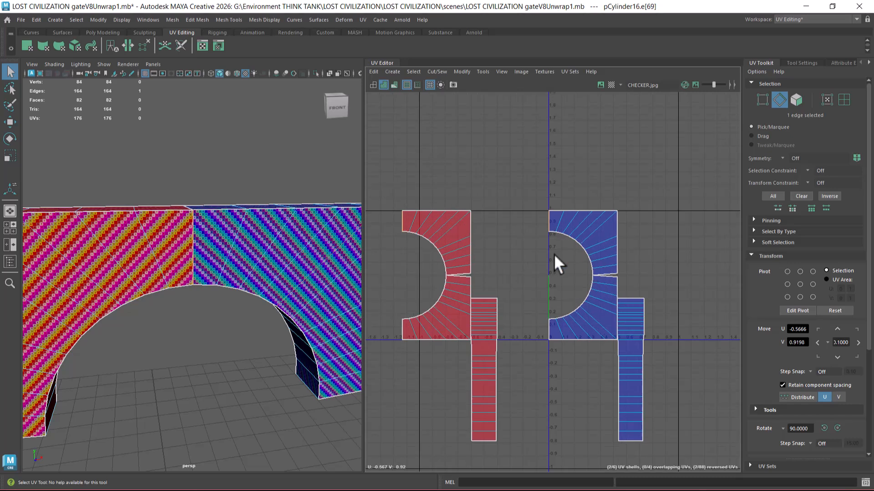
pyautogui.keyDown('shift'); pyautogui.moveTo(554, 254); pyautogui.dragTo(545, 159, button='right'); pyautogui.keyUp('shift')
pyautogui.hotkey('ctrl', 'z')
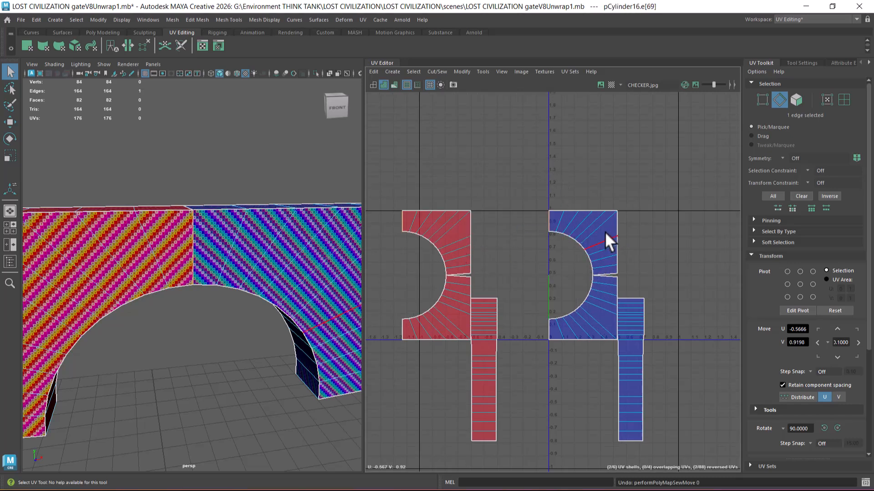
# Preview the combined panel smoothed and in wireframe display.
pyautogui.scroll(2, 265, 246)
pyautogui.press('3')
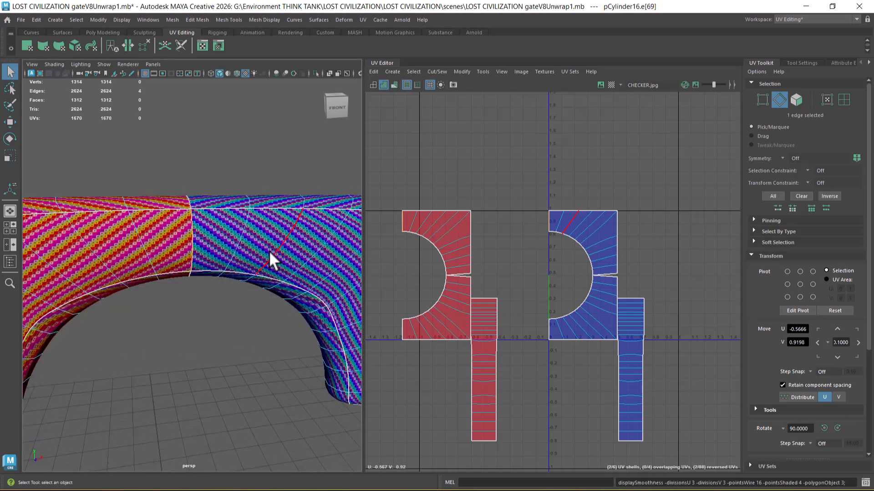
pyautogui.press('4')
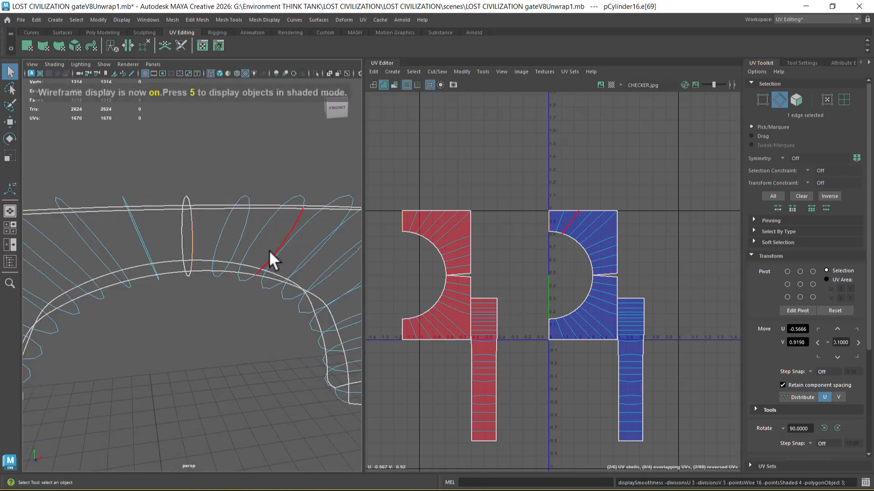
# Return the combined arch panel to shaded, unsmoothed display.
pyautogui.click(413, 263)
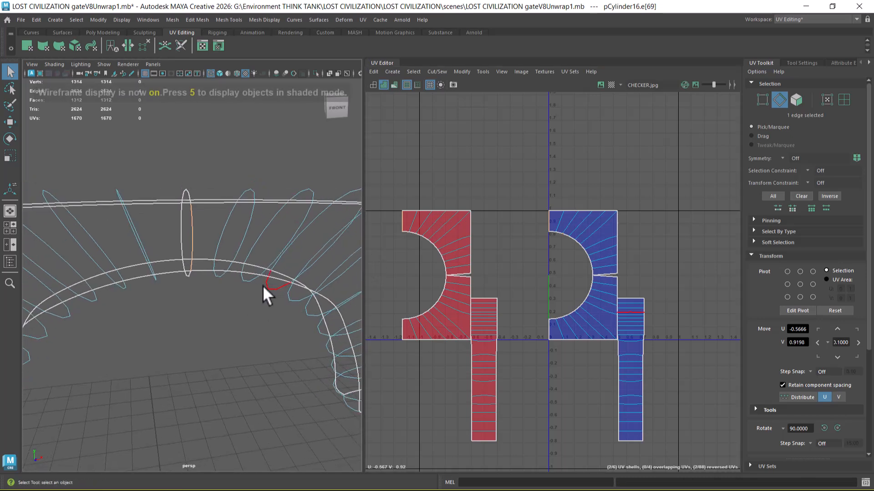
pyautogui.press('5')
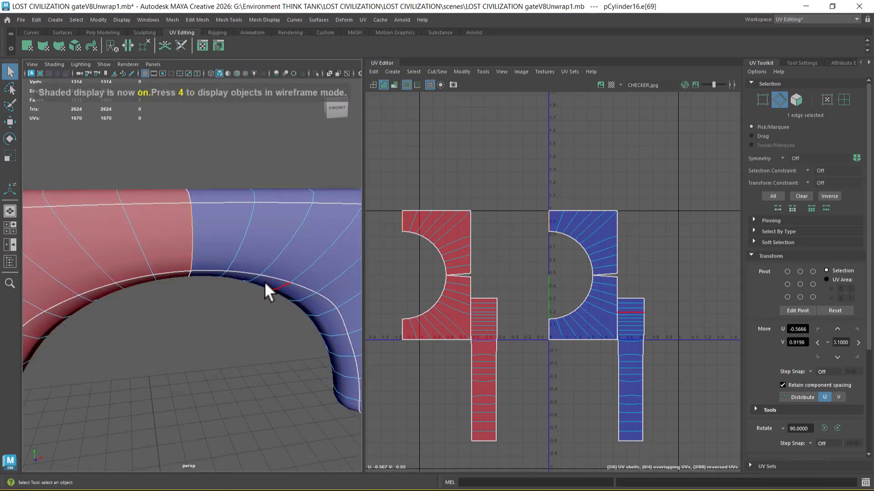
pyautogui.press('1')
pyautogui.click(265, 283)
# Select all the UVs of the reversed panel half's shells and flip them horizontally.
pyautogui.keyDown('alt'); pyautogui.moveTo(492, 273); pyautogui.dragTo(534, 224, button='middle'); pyautogui.keyUp('alt')
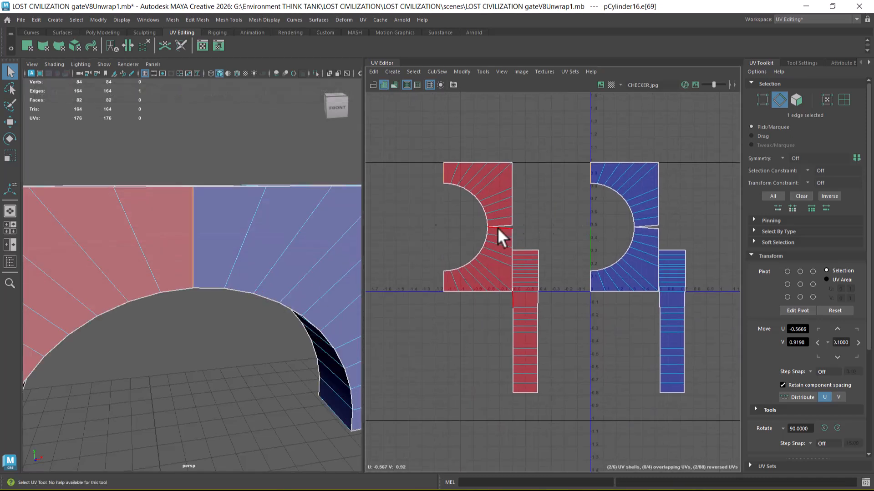
pyautogui.moveTo(498, 228); pyautogui.dragTo(469, 223, button='right')
pyautogui.moveTo(426, 148); pyautogui.dragTo(553, 398)
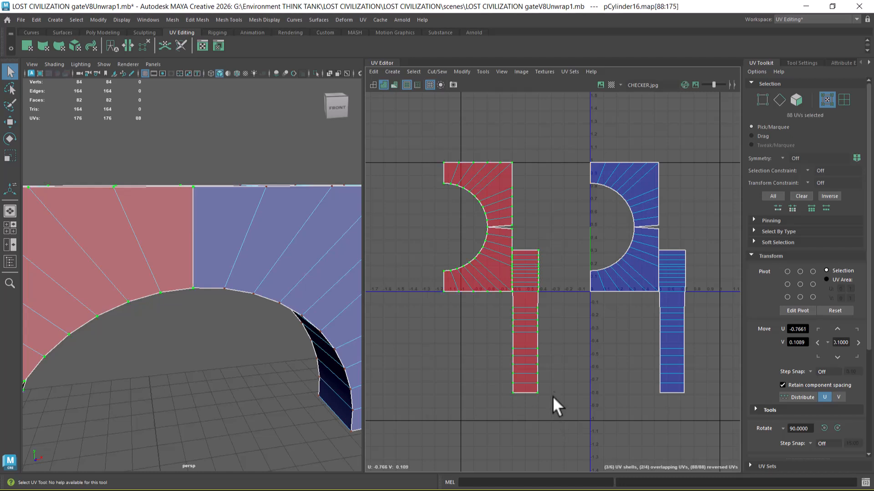
pyautogui.keyDown('shift'); pyautogui.moveTo(539, 179); pyautogui.dragTo(531, 235, button='right'); pyautogui.keyUp('shift')
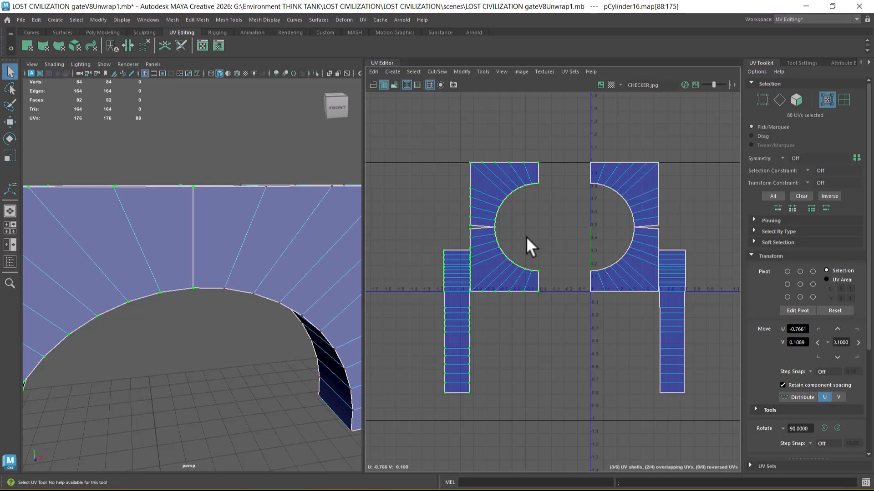
# Move and sew the centre seam edge of the arch panel's front face and that of its back face.
pyautogui.moveTo(249, 227); pyautogui.dragTo(278, 103, button='right')
pyautogui.click(190, 219)
pyautogui.keyDown('shift'); pyautogui.moveTo(534, 293); pyautogui.dragTo(528, 155, button='right'); pyautogui.keyUp('shift')
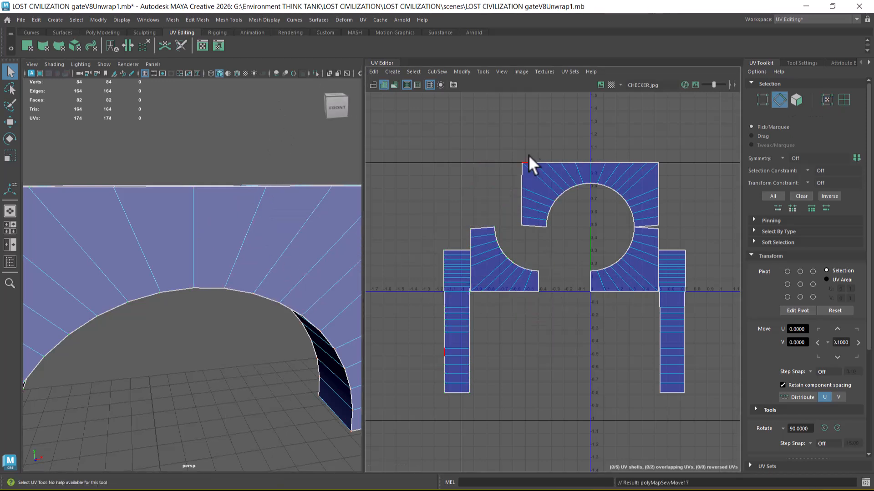
pyautogui.click(540, 282)
pyautogui.keyDown('shift'); pyautogui.moveTo(567, 334); pyautogui.dragTo(583, 120, button='right'); pyautogui.keyUp('shift')
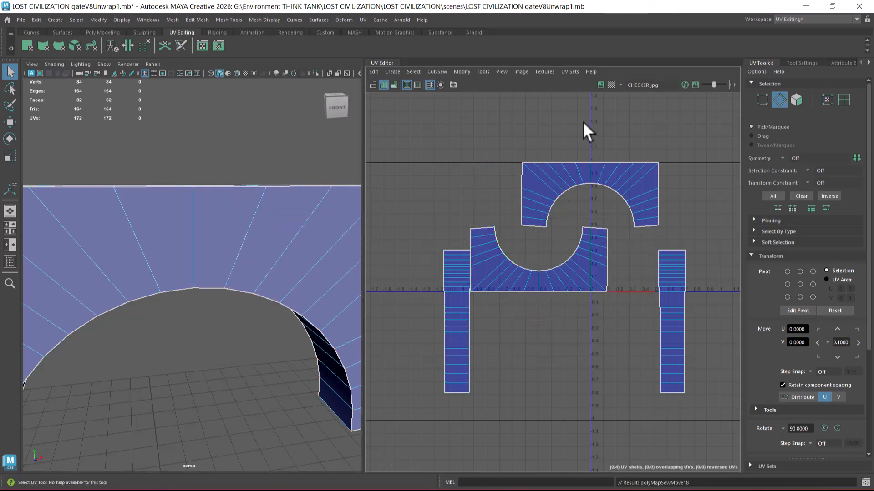
# Select all of the arch panel's UVs and lay out the shells inside the 0–1 UV tile.
pyautogui.scroll(-3, 587, 244)
pyautogui.moveTo(583, 208); pyautogui.dragTo(624, 206, button='right')
pyautogui.moveTo(484, 137); pyautogui.dragTo(714, 465)
pyautogui.keyDown('shift'); pyautogui.moveTo(667, 183); pyautogui.dragTo(481, 261, button='right'); pyautogui.keyUp('shift')
pyautogui.scroll(-2, 285, 282)
# Display the checker texture on the arch panel and inspect its front face and the inside of the arch.
pyautogui.press('6')
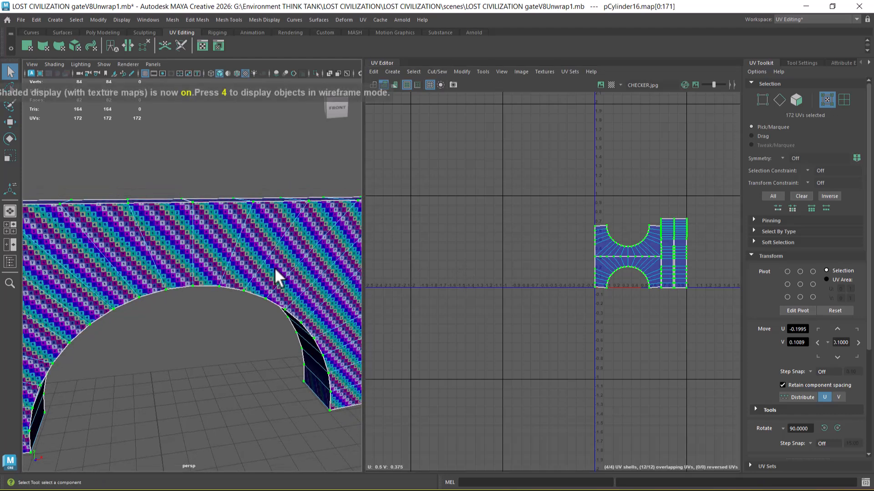
pyautogui.scroll(6, 187, 228)
pyautogui.keyDown('alt'); pyautogui.moveTo(232, 284); pyautogui.dragTo(230, 288, button='middle'); pyautogui.keyUp('alt')
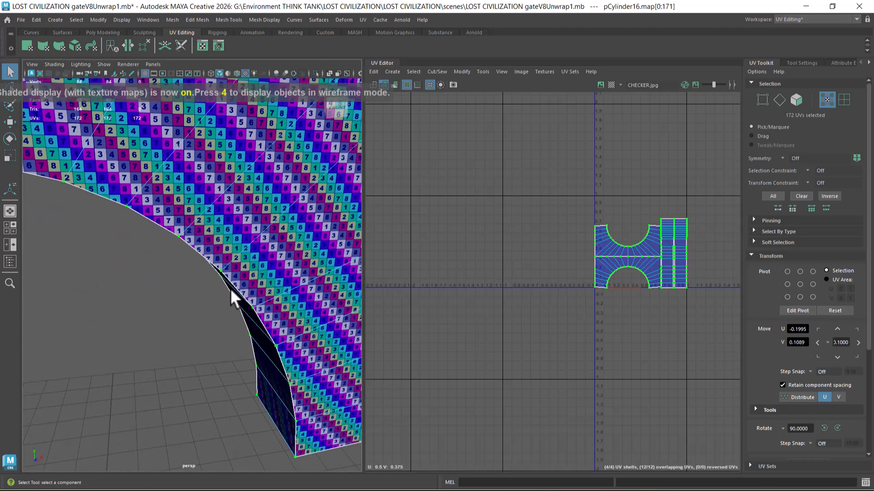
pyautogui.scroll(-6, 201, 224)
pyautogui.keyDown('alt'); pyautogui.moveTo(202, 224); pyautogui.dragTo(210, 213); pyautogui.keyUp('alt')
# Return to object selection and turn off isolation to show the whole gate.
pyautogui.moveTo(210, 213); pyautogui.dragTo(279, 171, button='right')
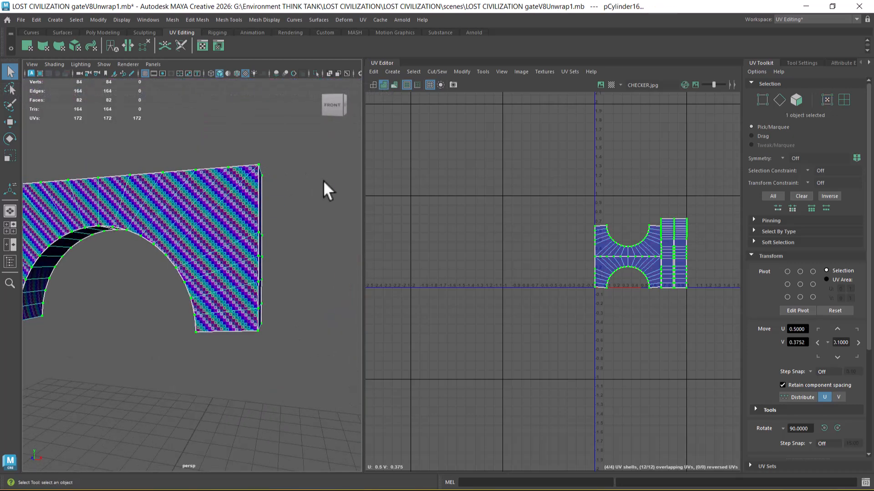
pyautogui.hotkey('ctrl', '1')
pyautogui.scroll(-4, 243, 276)
pyautogui.keyDown('alt'); pyautogui.moveTo(242, 274); pyautogui.dragTo(242, 263, button='middle'); pyautogui.keyUp('alt')
pyautogui.keyDown('alt'); pyautogui.moveTo(242, 263); pyautogui.dragTo(277, 295); pyautogui.keyUp('alt')
pyautogui.scroll(-6, 237, 223)
pyautogui.scroll(5, 235, 228)
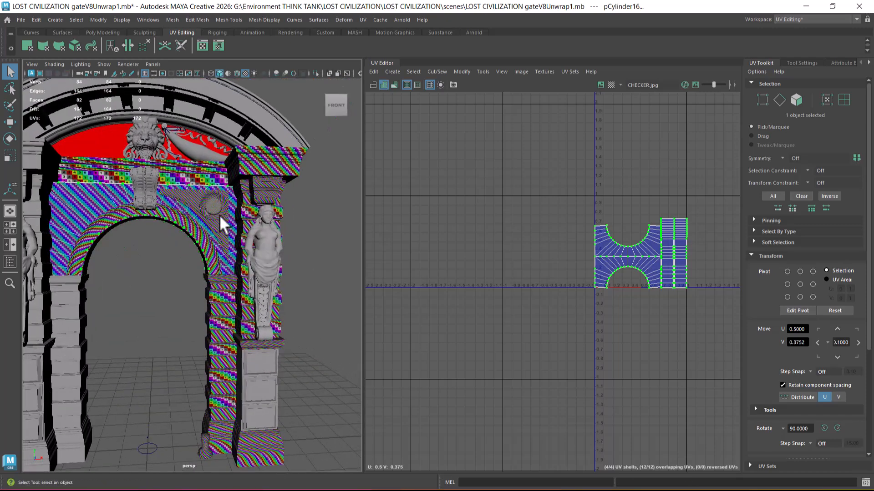
# Select the three-panelled pedestal block beneath the statue and hide all other objects.
pyautogui.keyDown('alt'); pyautogui.moveTo(261, 434); pyautogui.dragTo(236, 268, button='middle'); pyautogui.keyUp('alt')
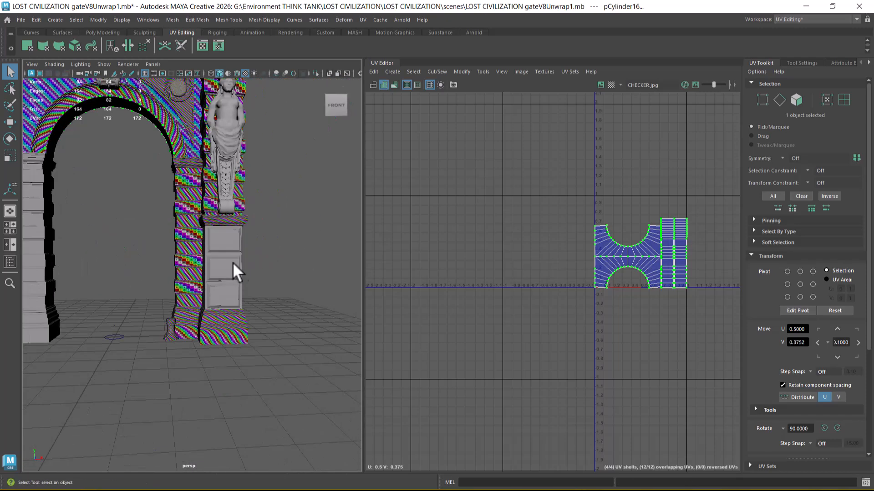
pyautogui.scroll(5, 235, 268)
pyautogui.click(283, 266)
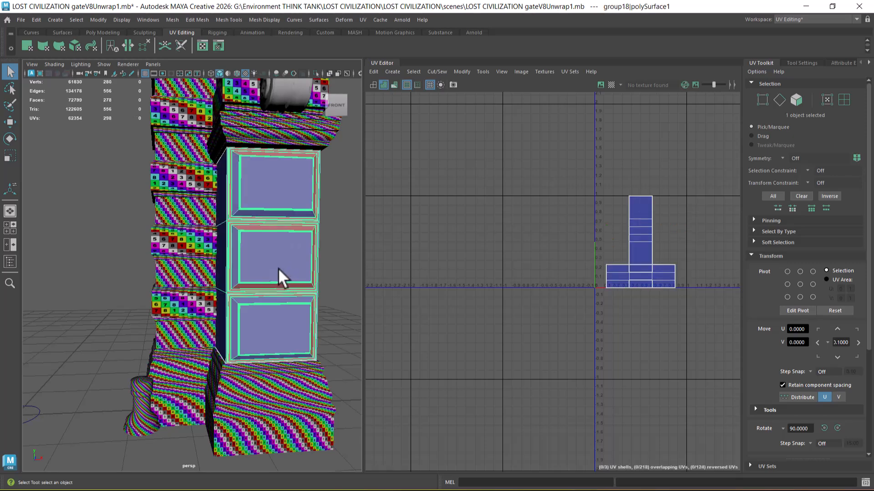
pyautogui.keyDown('alt'); pyautogui.moveTo(266, 272); pyautogui.dragTo(257, 288); pyautogui.keyUp('alt')
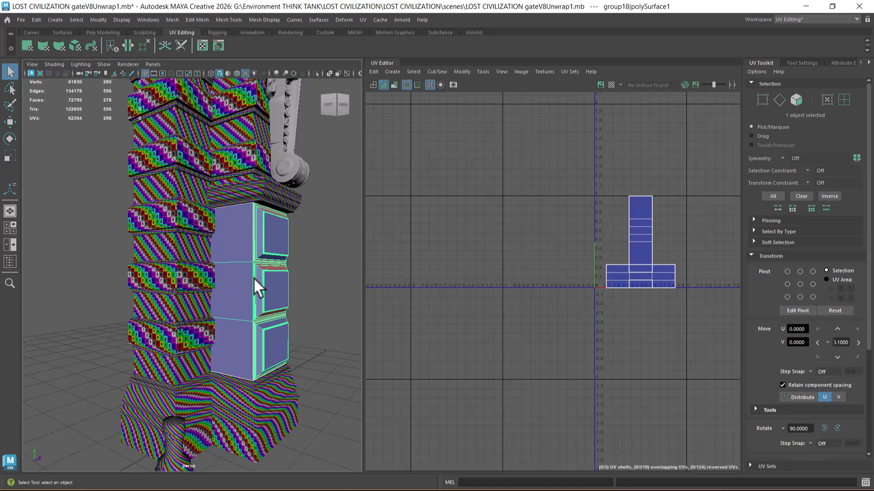
pyautogui.keyDown('alt'); pyautogui.moveTo(243, 287); pyautogui.dragTo(209, 273); pyautogui.keyUp('alt')
pyautogui.hotkey('alt', 'h')
pyautogui.keyDown('alt'); pyautogui.moveTo(205, 266); pyautogui.dragTo(269, 302, button='right'); pyautogui.keyUp('alt')
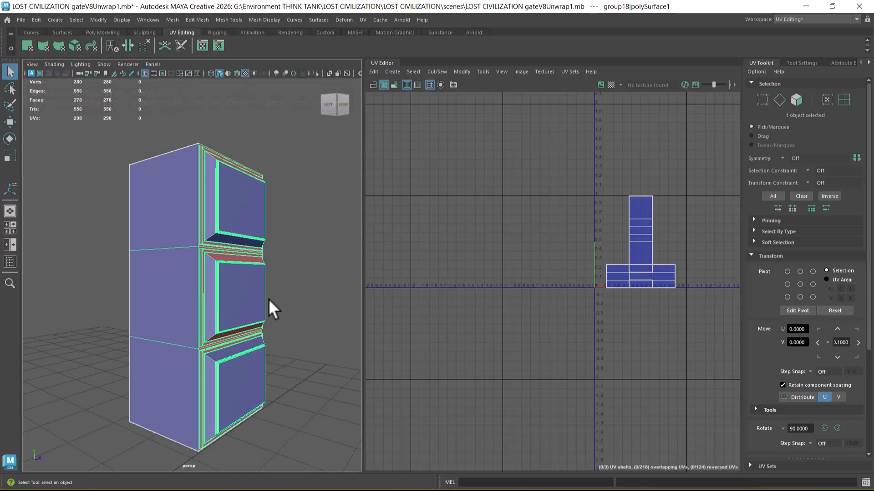
# Apply an Automatic UV projection to the pedestal block.
pyautogui.keyDown('alt'); pyautogui.moveTo(269, 299); pyautogui.dragTo(272, 228); pyautogui.keyUp('alt')
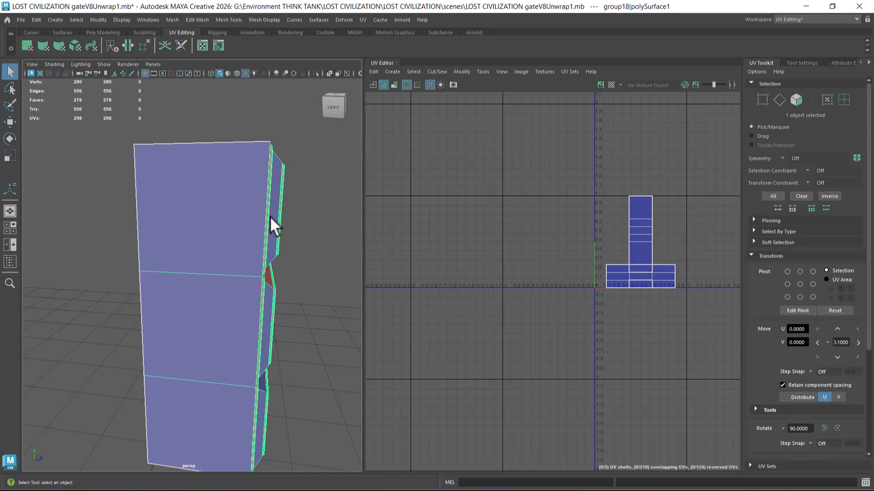
pyautogui.keyDown('alt'); pyautogui.moveTo(289, 299); pyautogui.dragTo(179, 208); pyautogui.keyUp('alt')
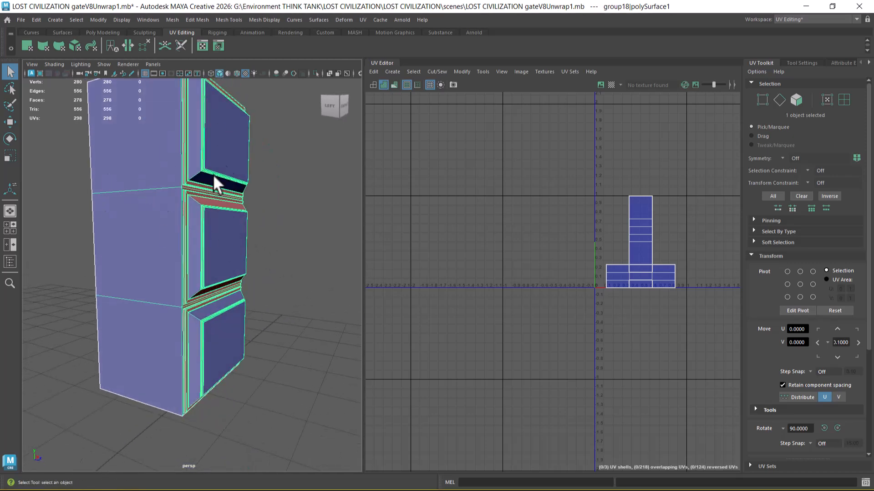
pyautogui.click(364, 18)
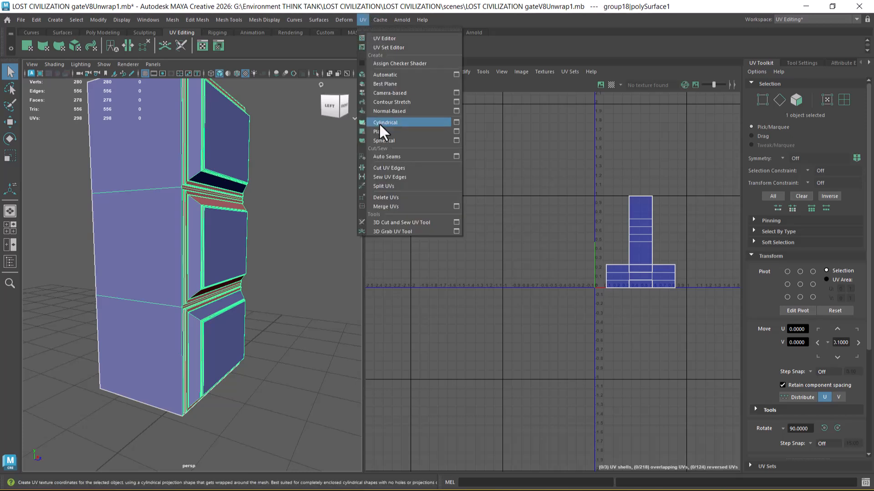
pyautogui.click(391, 76)
pyautogui.moveTo(199, 171); pyautogui.dragTo(214, 136, button='right')
pyautogui.keyDown('alt'); pyautogui.moveTo(200, 182); pyautogui.dragTo(245, 225); pyautogui.keyUp('alt')
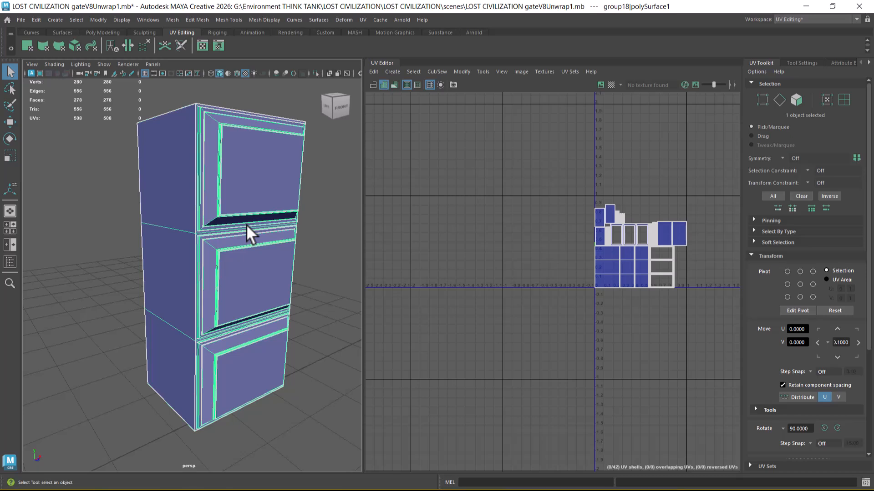
pyautogui.keyDown('alt'); pyautogui.moveTo(247, 225); pyautogui.dragTo(265, 267); pyautogui.keyUp('alt')
pyautogui.keyDown('alt'); pyautogui.moveTo(241, 219); pyautogui.dragTo(235, 240, button='middle'); pyautogui.keyUp('alt')
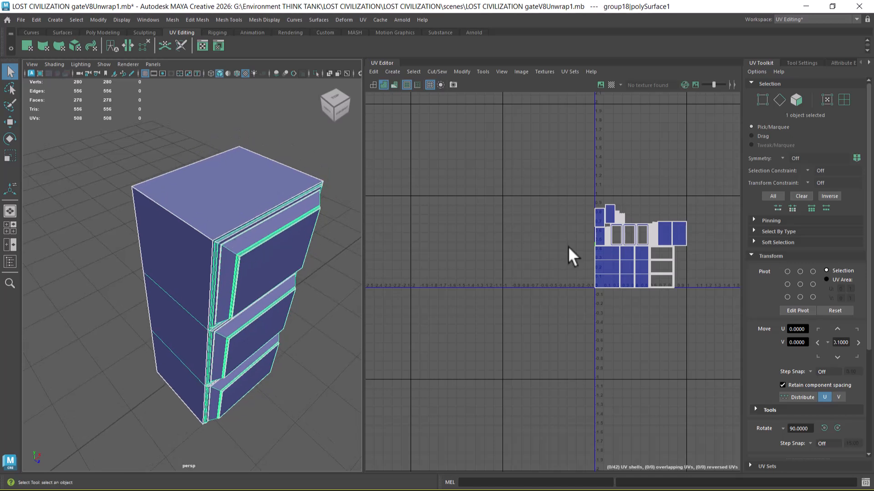
# Select the UV shell of the block's three-face side and move it into the empty space outside the UV tile.
pyautogui.keyDown('alt'); pyautogui.moveTo(568, 246); pyautogui.dragTo(564, 256, button='middle'); pyautogui.keyUp('alt')
pyautogui.scroll(2, 564, 256)
pyautogui.keyDown('alt'); pyautogui.moveTo(261, 273); pyautogui.dragTo(280, 249); pyautogui.keyUp('alt')
pyautogui.moveTo(238, 217); pyautogui.dragTo(237, 237, button='right')
pyautogui.click(200, 238)
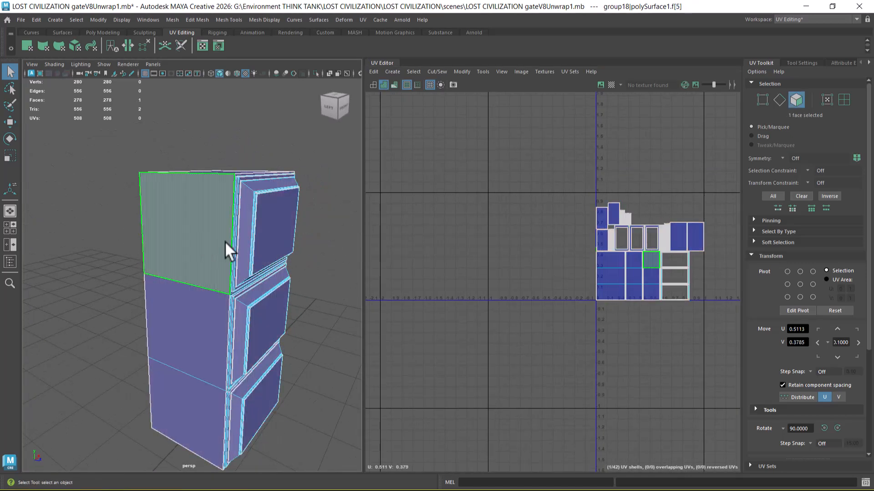
pyautogui.doubleClick(652, 272)
pyautogui.press('w')
pyautogui.moveTo(654, 280); pyautogui.dragTo(516, 274)
pyautogui.scroll(2, 516, 274)
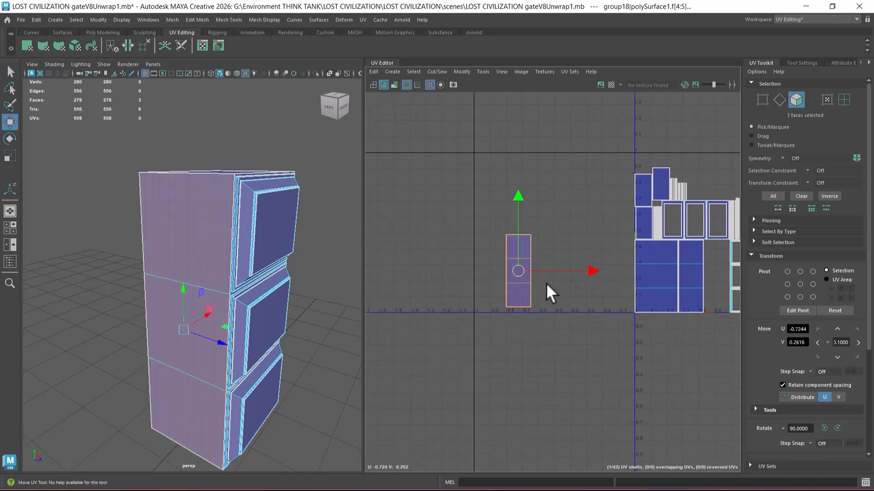
# Move and sew the block's top face and bottom face onto the two ends of the separated side shell.
pyautogui.keyDown('alt'); pyautogui.moveTo(291, 193); pyautogui.dragTo(284, 232); pyautogui.keyUp('alt')
pyautogui.moveTo(210, 220); pyautogui.dragTo(229, 132, button='right')
pyautogui.click(208, 219)
pyautogui.scroll(1, 581, 308)
pyautogui.keyDown('shift'); pyautogui.moveTo(588, 275); pyautogui.dragTo(565, 101, button='right'); pyautogui.keyUp('shift')
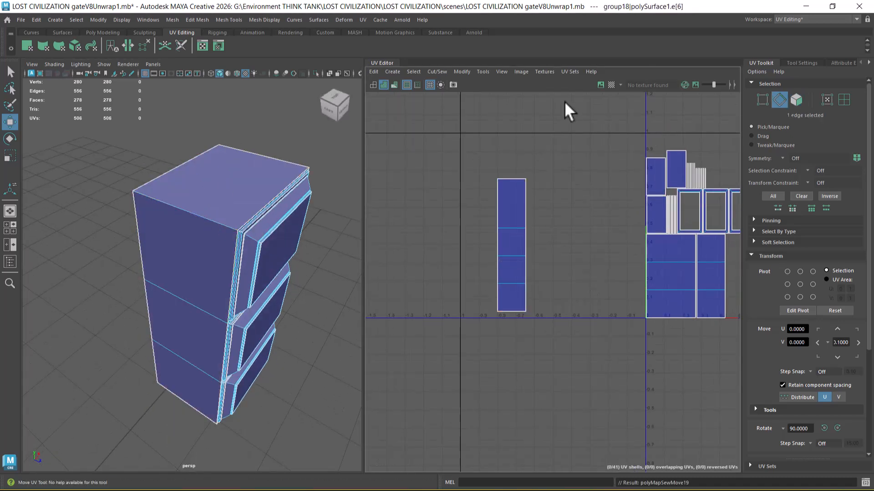
pyautogui.keyDown('alt'); pyautogui.moveTo(556, 257); pyautogui.dragTo(554, 246, button='middle'); pyautogui.keyUp('alt')
pyautogui.click(504, 300)
pyautogui.keyDown('shift'); pyautogui.moveTo(559, 318); pyautogui.dragTo(558, 124, button='right'); pyautogui.keyUp('shift')
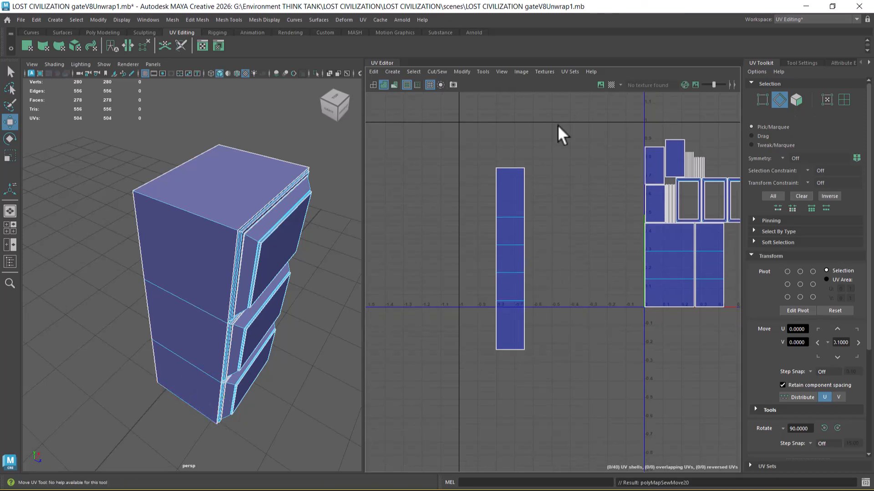
# Move and sew the block's opposite side onto the top face's free edge, extending the UV strip.
pyautogui.click(510, 169)
pyautogui.keyDown('alt'); pyautogui.moveTo(354, 286); pyautogui.dragTo(190, 318); pyautogui.keyUp('alt')
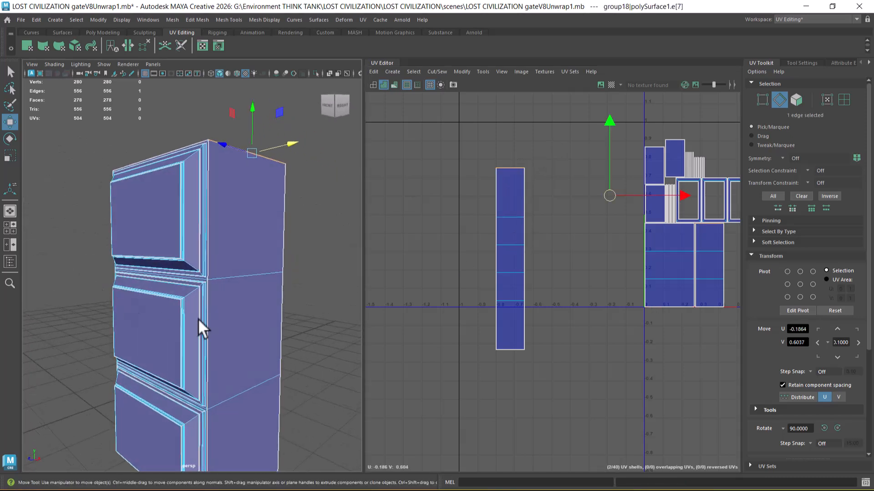
pyautogui.keyDown('alt'); pyautogui.moveTo(189, 319); pyautogui.dragTo(207, 255, button='right'); pyautogui.keyUp('alt')
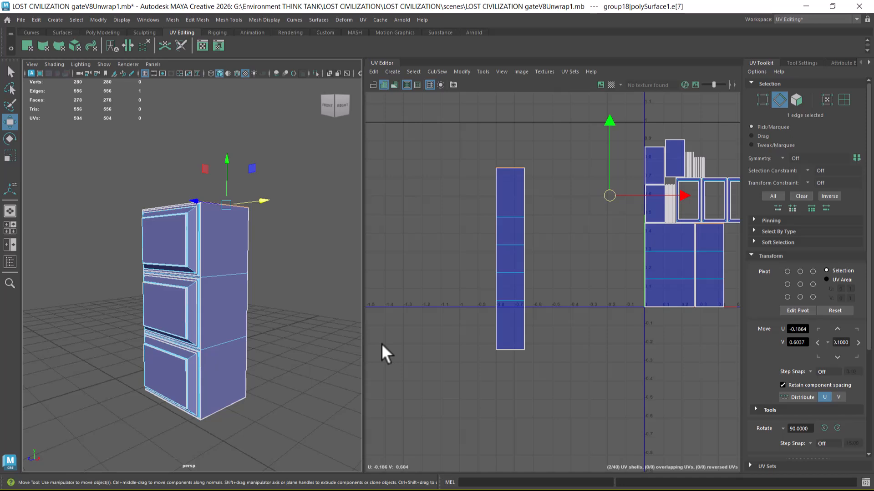
pyautogui.keyDown('shift'); pyautogui.moveTo(531, 312); pyautogui.dragTo(542, 280, button='right'); pyautogui.keyUp('shift')
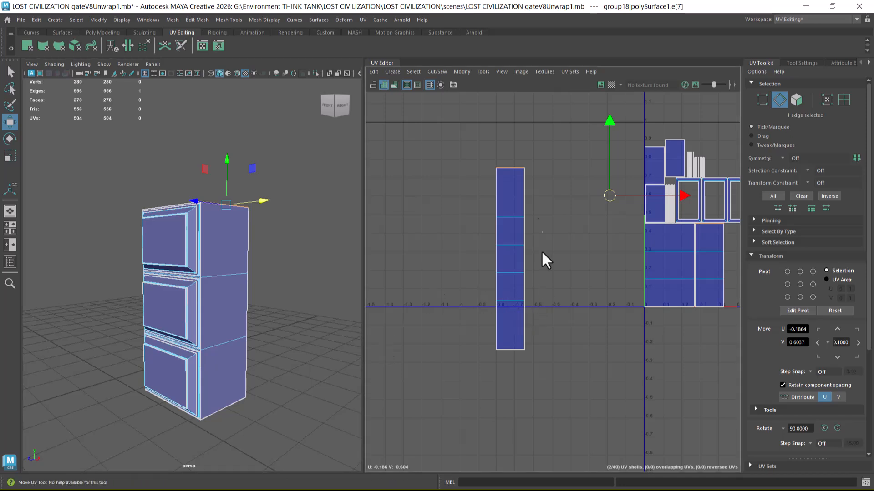
pyautogui.keyDown('alt'); pyautogui.moveTo(523, 176); pyautogui.dragTo(524, 220, button='middle'); pyautogui.keyUp('alt')
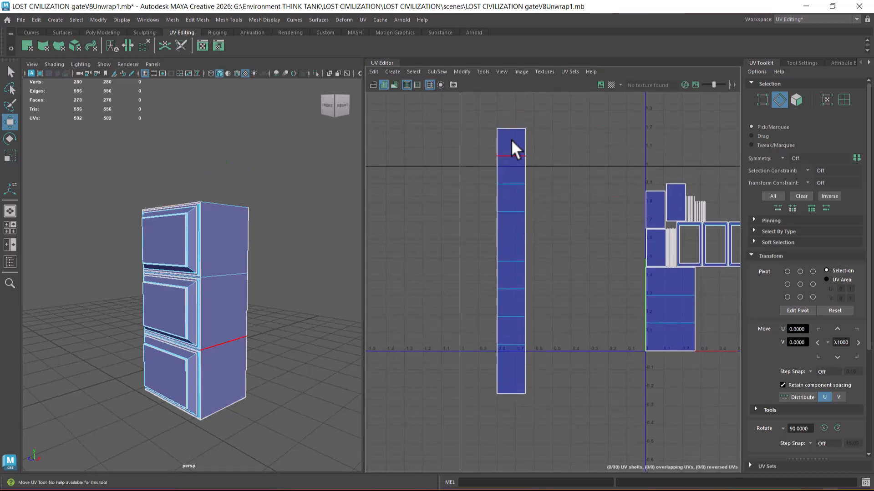
# Try to move and sew the UV strip's two end edges together at the bottom face, and undo it.
pyautogui.click(507, 128)
pyautogui.keyDown('alt'); pyautogui.moveTo(296, 358); pyautogui.dragTo(281, 338); pyautogui.keyUp('alt')
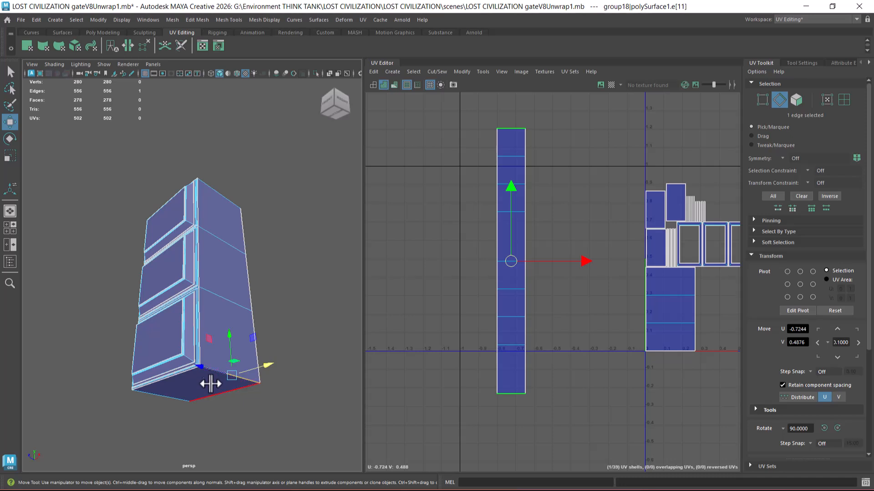
pyautogui.click(516, 394)
pyautogui.click(510, 392)
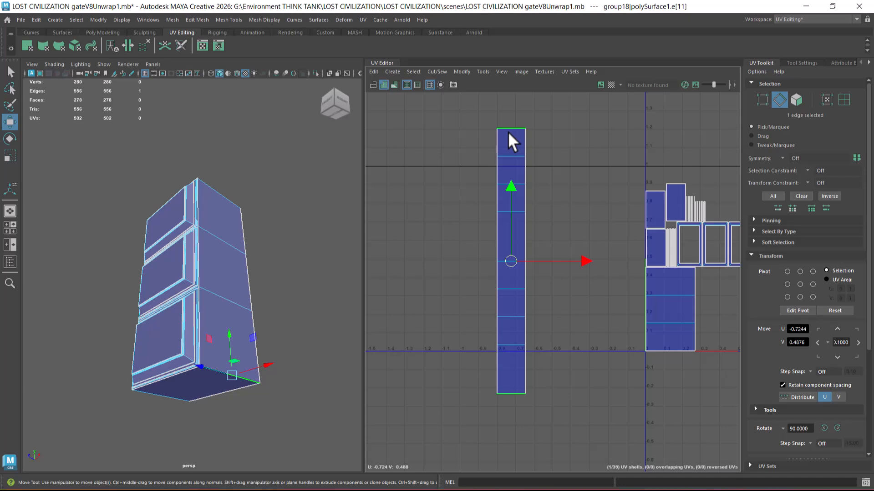
pyautogui.keyDown('shift'); pyautogui.moveTo(546, 203); pyautogui.dragTo(549, 179, button='right'); pyautogui.keyUp('shift')
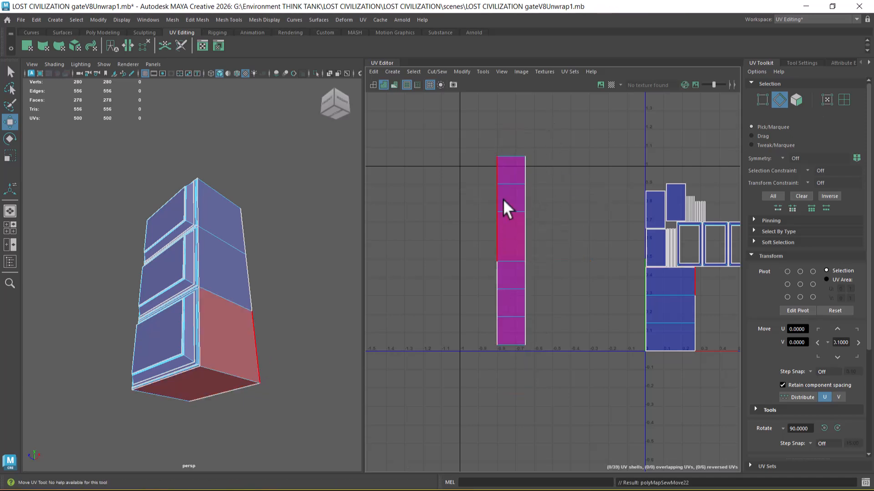
pyautogui.hotkey('ctrl', 'z')
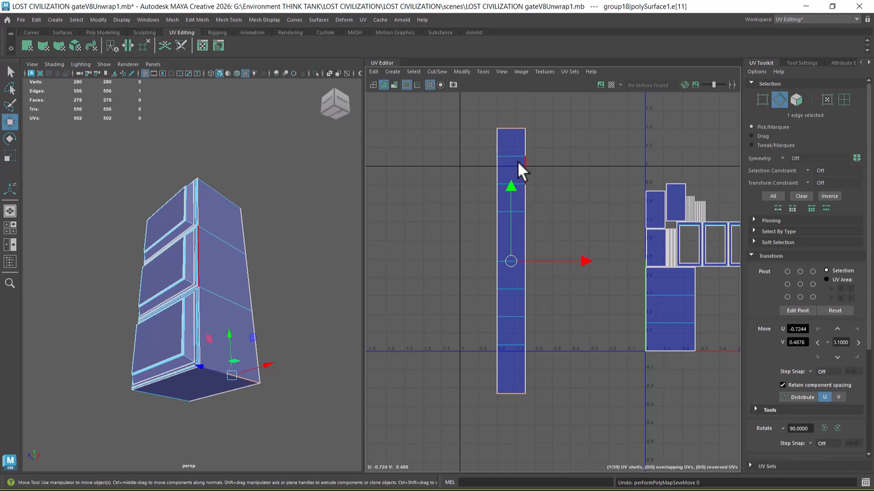
# Move and sew the block's wide back-side shell onto the long UV strip, sewing every edge segment along their shared border.
pyautogui.keyDown('alt'); pyautogui.moveTo(293, 284); pyautogui.dragTo(255, 283); pyautogui.keyUp('alt')
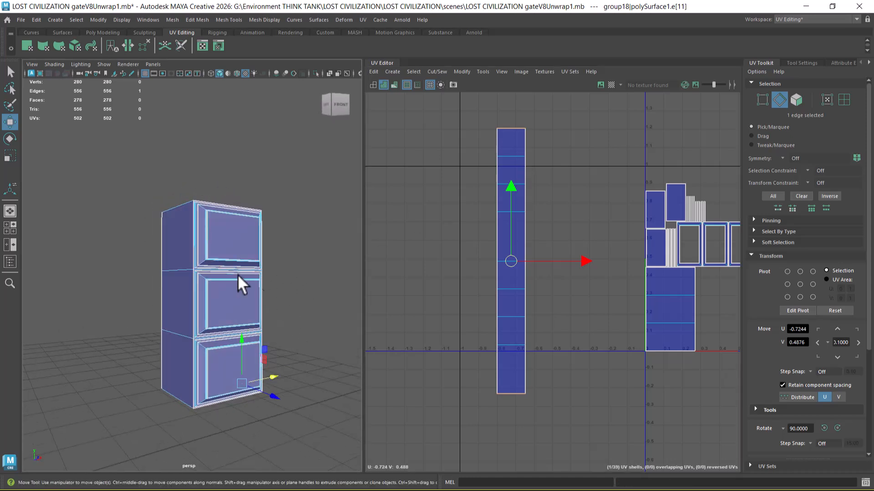
pyautogui.scroll(3, 256, 285)
pyautogui.keyDown('alt'); pyautogui.moveTo(256, 289); pyautogui.dragTo(255, 299, button='middle'); pyautogui.keyUp('alt')
pyautogui.scroll(2, 591, 291)
pyautogui.keyDown('alt'); pyautogui.moveTo(596, 294); pyautogui.dragTo(539, 276, button='middle'); pyautogui.keyUp('alt')
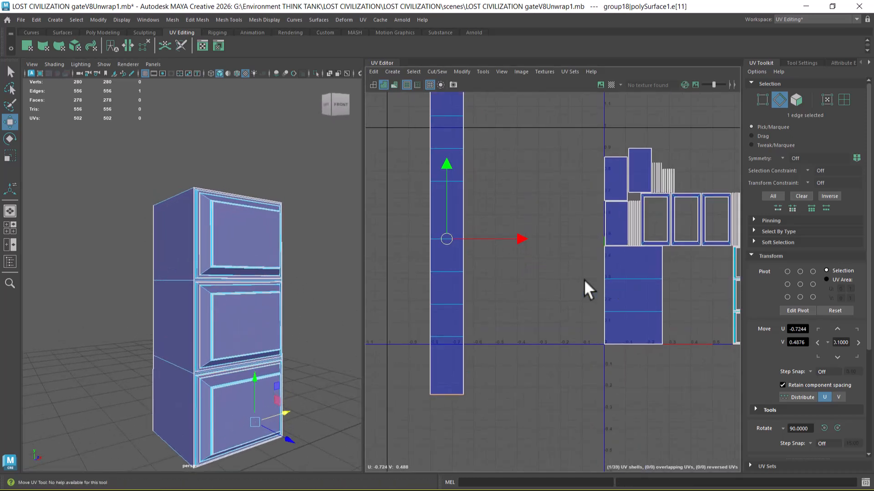
pyautogui.keyDown('alt'); pyautogui.moveTo(253, 289); pyautogui.dragTo(211, 275); pyautogui.keyUp('alt')
pyautogui.click(194, 263)
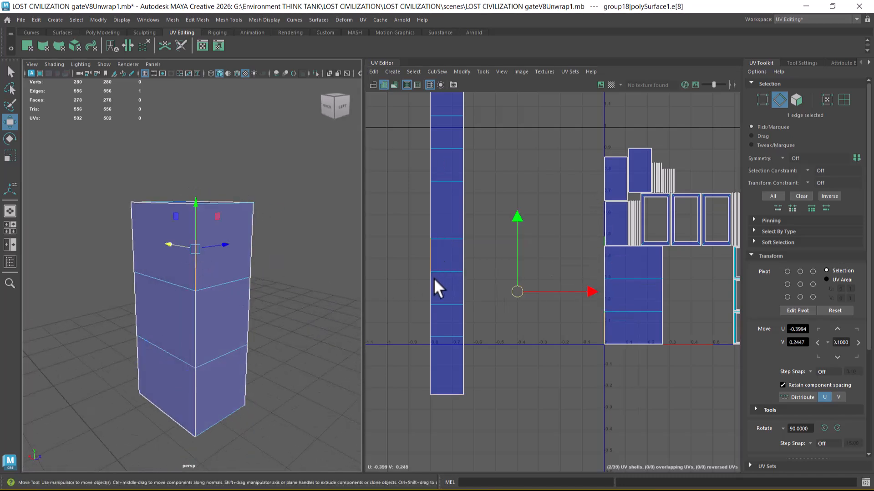
pyautogui.keyDown('shift'); pyautogui.moveTo(434, 257); pyautogui.dragTo(424, 171, button='right'); pyautogui.keyUp('shift')
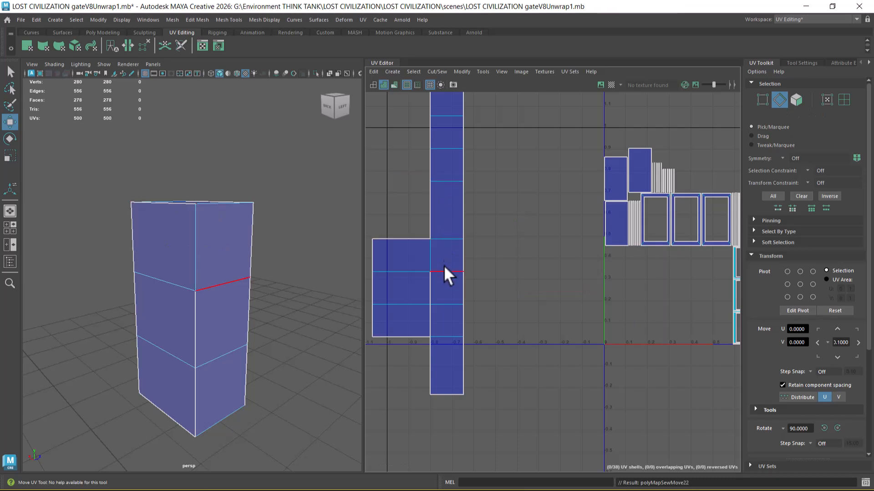
pyautogui.moveTo(436, 265); pyautogui.dragTo(421, 325)
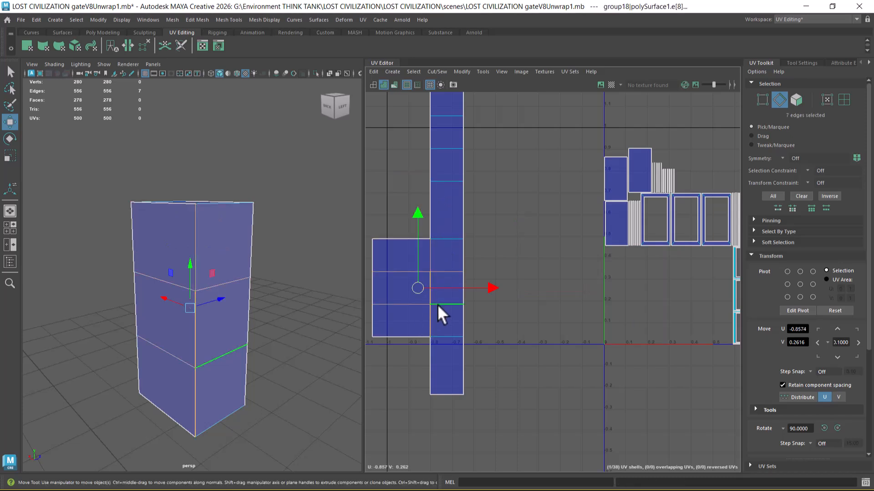
pyautogui.keyDown('shift'); pyautogui.moveTo(444, 314); pyautogui.dragTo(444, 169, button='right'); pyautogui.keyUp('shift')
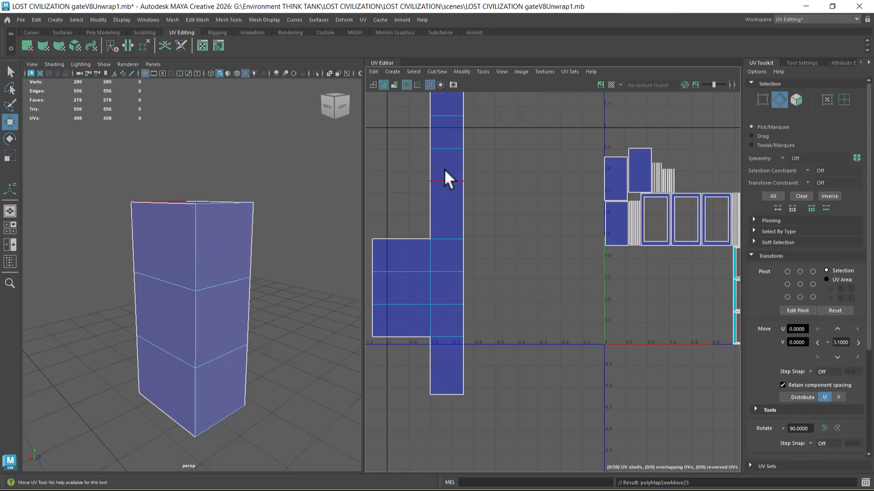
# Select the whole UV shell of the block's three-opening front frame and move it into the empty space outside the UV tile.
pyautogui.keyDown('alt'); pyautogui.moveTo(250, 288); pyautogui.dragTo(78, 278); pyautogui.keyUp('alt')
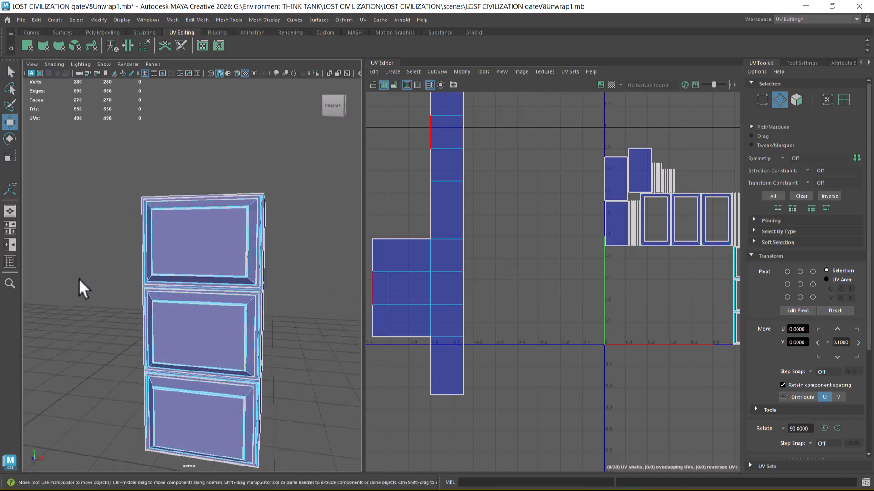
pyautogui.keyDown('alt'); pyautogui.moveTo(663, 345); pyautogui.dragTo(591, 311, button='middle'); pyautogui.keyUp('alt')
pyautogui.keyDown('alt'); pyautogui.moveTo(246, 273); pyautogui.dragTo(299, 283); pyautogui.keyUp('alt')
pyautogui.scroll(2, 299, 283)
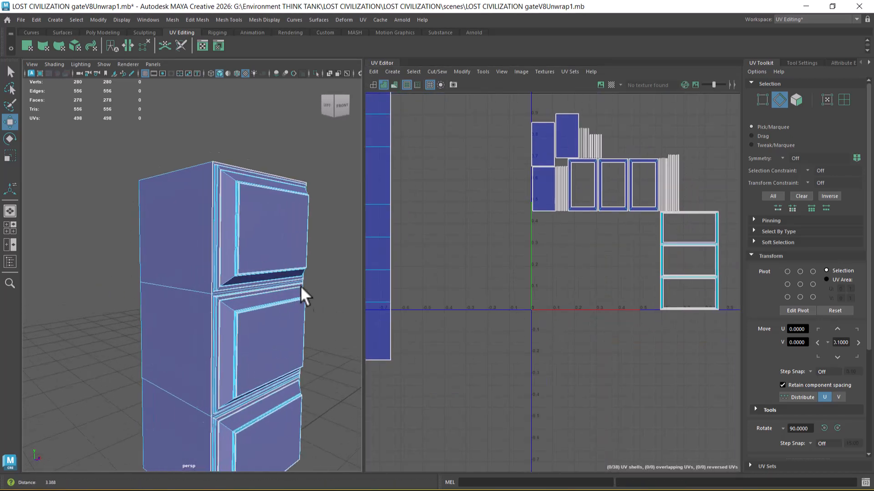
pyautogui.scroll(1, 299, 283)
pyautogui.scroll(3, 258, 271)
pyautogui.keyDown('alt'); pyautogui.moveTo(247, 265); pyautogui.dragTo(255, 283, button='middle'); pyautogui.keyUp('alt')
pyautogui.scroll(3, 255, 283)
pyautogui.keyDown('alt'); pyautogui.moveTo(260, 269); pyautogui.dragTo(253, 279); pyautogui.keyUp('alt')
pyautogui.click(244, 178)
pyautogui.keyDown('alt'); pyautogui.moveTo(473, 247); pyautogui.dragTo(433, 207, button='middle'); pyautogui.keyUp('alt')
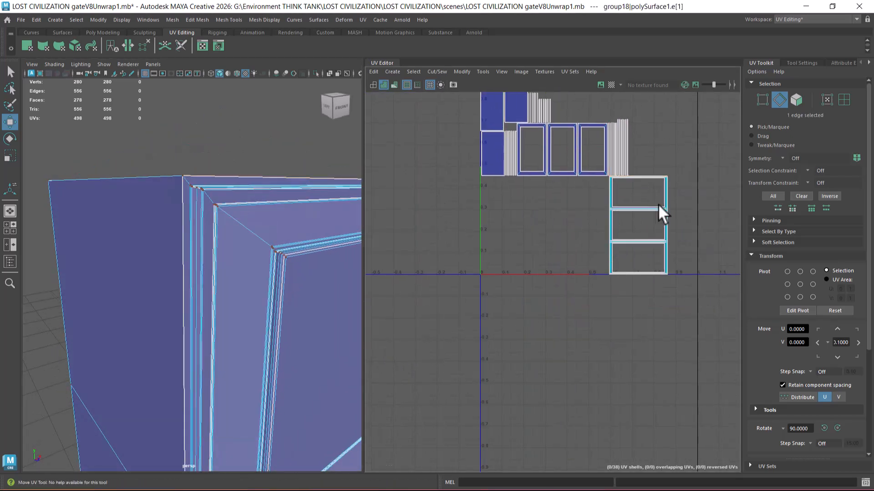
pyautogui.moveTo(659, 203); pyautogui.dragTo(646, 206, button='right')
pyautogui.doubleClick(646, 206)
pyautogui.moveTo(641, 223); pyautogui.dragTo(413, 220)
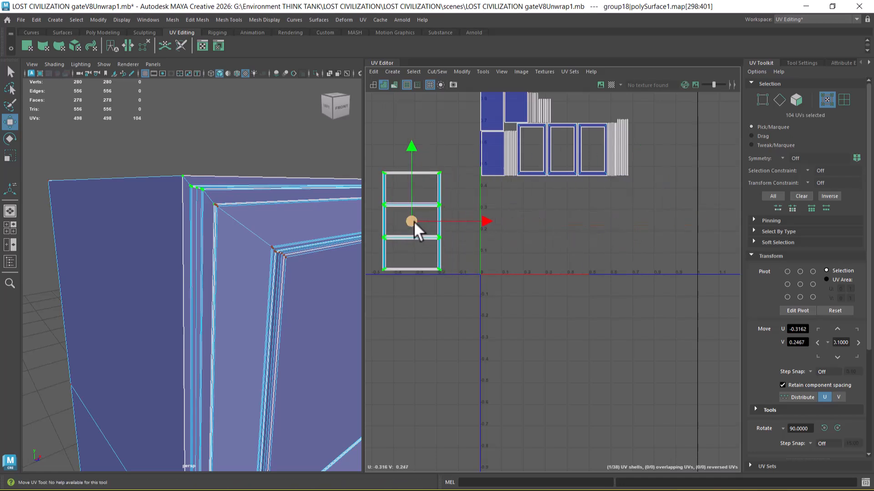
# Examine the front frame's corners and the grooves between the stacked panels to see how the thin bevel strips connect.
pyautogui.scroll(-5, 253, 276)
pyautogui.keyDown('alt'); pyautogui.moveTo(245, 276); pyautogui.dragTo(233, 184, button='middle'); pyautogui.keyUp('alt')
pyautogui.scroll(-3, 234, 200)
pyautogui.keyDown('alt'); pyautogui.moveTo(268, 383); pyautogui.dragTo(279, 267, button='middle'); pyautogui.keyUp('alt')
pyautogui.scroll(5, 279, 266)
pyautogui.scroll(4, 279, 266)
pyautogui.keyDown('alt'); pyautogui.moveTo(275, 332); pyautogui.dragTo(268, 273, button='middle'); pyautogui.keyUp('alt')
pyautogui.keyDown('alt'); pyautogui.moveTo(263, 210); pyautogui.dragTo(259, 267, button='middle'); pyautogui.keyUp('alt')
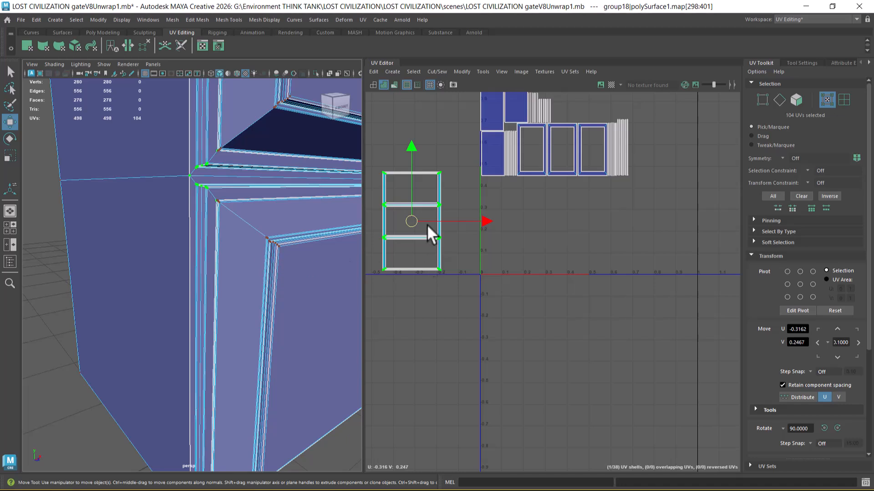
pyautogui.scroll(3, 428, 248)
pyautogui.scroll(3, 514, 296)
# Move the three rectangular bevel-frame shells of the front panels down, away from the other UV shells.
pyautogui.keyDown('alt'); pyautogui.moveTo(520, 303); pyautogui.dragTo(655, 306, button='middle'); pyautogui.keyUp('alt')
pyautogui.keyDown('alt'); pyautogui.moveTo(525, 226); pyautogui.dragTo(597, 261, button='middle'); pyautogui.keyUp('alt')
pyautogui.scroll(-1, 596, 263)
pyautogui.scroll(-2, 479, 230)
pyautogui.keyDown('alt'); pyautogui.moveTo(498, 188); pyautogui.dragTo(568, 158, button='middle'); pyautogui.keyUp('alt')
pyautogui.scroll(-2, 624, 198)
pyautogui.keyDown('alt'); pyautogui.moveTo(591, 196); pyautogui.dragTo(505, 228, button='middle'); pyautogui.keyUp('alt')
pyautogui.keyDown('alt'); pyautogui.moveTo(639, 216); pyautogui.dragTo(590, 237, button='middle'); pyautogui.keyUp('alt')
pyautogui.click(634, 201)
pyautogui.keyDown('alt'); pyautogui.moveTo(301, 262); pyautogui.dragTo(303, 282, button='middle'); pyautogui.keyUp('alt')
pyautogui.scroll(-2, 302, 282)
pyautogui.moveTo(633, 169); pyautogui.dragTo(629, 288)
pyautogui.click(661, 198)
pyautogui.press('f')
pyautogui.moveTo(670, 193); pyautogui.dragTo(676, 303)
pyautogui.scroll(-2, 228, 291)
pyautogui.click(702, 198)
pyautogui.moveTo(716, 166); pyautogui.dragTo(722, 263)
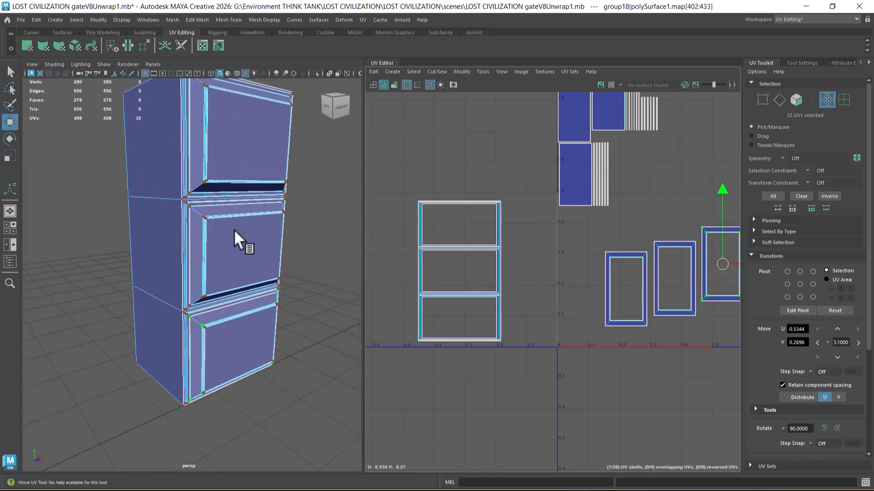
# Try to move the upper panel's single flat face outside the UV tile, and undo it.
pyautogui.keyDown('alt'); pyautogui.moveTo(243, 233); pyautogui.dragTo(255, 233); pyautogui.keyUp('alt')
pyautogui.keyDown('alt'); pyautogui.moveTo(553, 213); pyautogui.dragTo(553, 283, button='middle'); pyautogui.keyUp('alt')
pyautogui.keyDown('alt'); pyautogui.moveTo(604, 236); pyautogui.dragTo(607, 253, button='right'); pyautogui.keyUp('alt')
pyautogui.moveTo(561, 166); pyautogui.dragTo(562, 190, button='right')
pyautogui.click(566, 178)
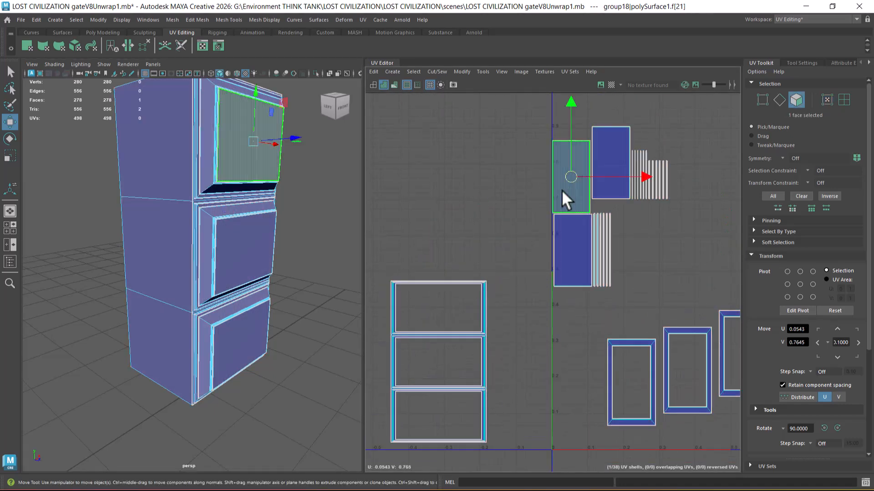
pyautogui.moveTo(571, 177); pyautogui.dragTo(459, 159)
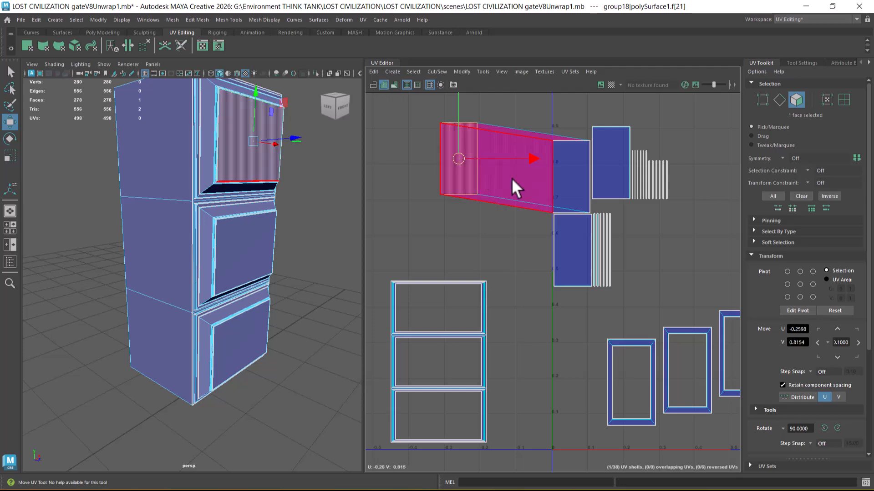
pyautogui.hotkey('ctrl', 'z')
# Select the upper panel face's complete UV shell and move it into the empty space beside the UV tile.
pyautogui.doubleClick(568, 197)
pyautogui.keyDown('alt'); pyautogui.moveTo(579, 223); pyautogui.dragTo(580, 259, button='middle'); pyautogui.keyUp('alt')
pyautogui.keyDown('alt'); pyautogui.moveTo(580, 259); pyautogui.dragTo(623, 309, button='right'); pyautogui.keyUp('alt')
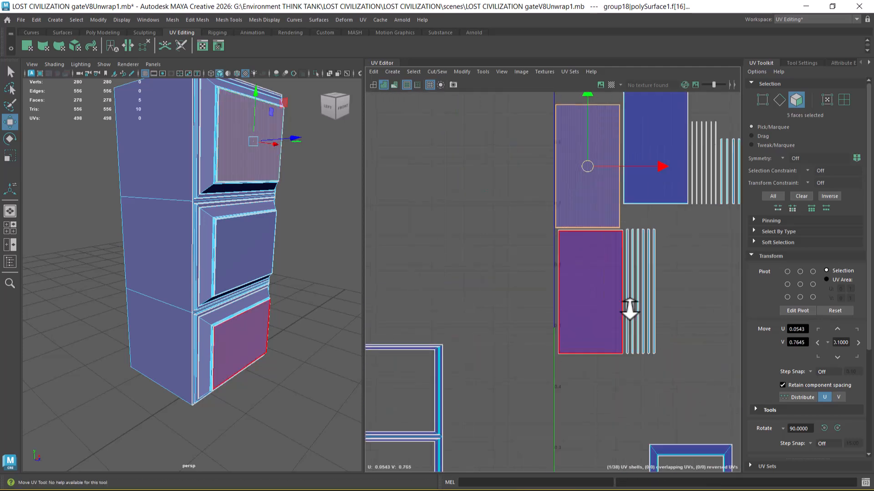
pyautogui.moveTo(592, 168); pyautogui.dragTo(456, 166)
# Move and sew the matching thin strips onto the border edges of the upper panel's separated face shell.
pyautogui.keyDown('alt'); pyautogui.moveTo(450, 239); pyautogui.dragTo(528, 226, button='right'); pyautogui.keyUp('alt')
pyautogui.moveTo(529, 227); pyautogui.dragTo(530, 200, button='right')
pyautogui.keyDown('alt'); pyautogui.moveTo(528, 182); pyautogui.dragTo(495, 149, button='right'); pyautogui.keyUp('alt')
pyautogui.moveTo(438, 125); pyautogui.dragTo(528, 262)
pyautogui.keyDown('alt'); pyautogui.moveTo(557, 317); pyautogui.dragTo(537, 277, button='right'); pyautogui.keyUp('alt')
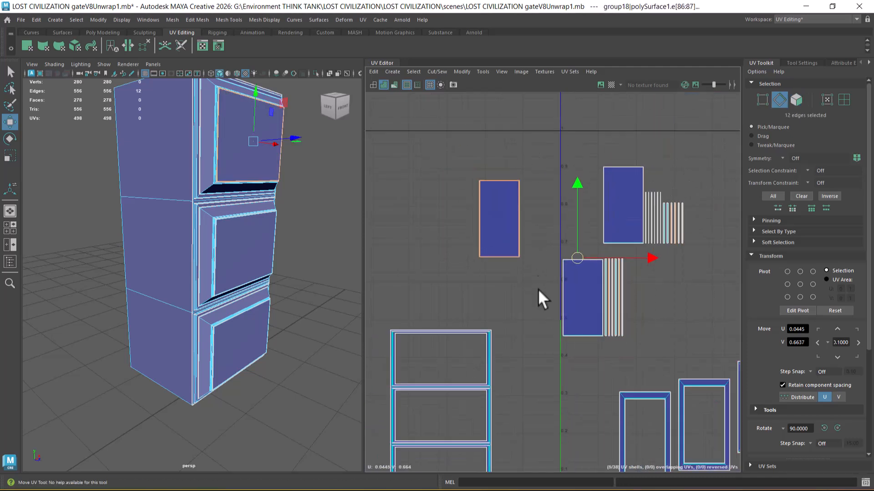
pyautogui.keyDown('alt'); pyautogui.moveTo(536, 298); pyautogui.dragTo(493, 248, button='middle'); pyautogui.keyUp('alt')
pyautogui.keyDown('shift'); pyautogui.moveTo(482, 240); pyautogui.dragTo(482, 214, button='right'); pyautogui.keyUp('shift')
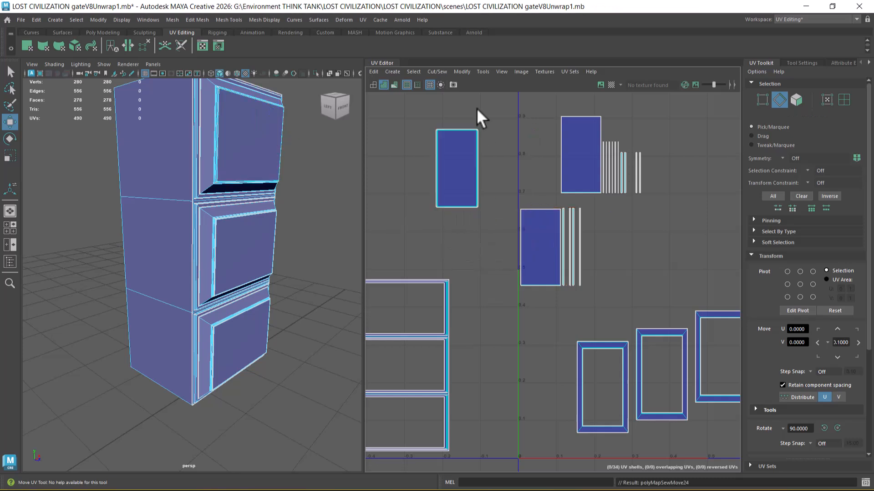
# Select the middle panel face's complete UV shell and move it clear of the thin strips.
pyautogui.click(577, 131)
pyautogui.moveTo(575, 153); pyautogui.dragTo(575, 178, button='right')
pyautogui.doubleClick(580, 154)
pyautogui.moveTo(580, 154); pyautogui.dragTo(708, 185)
pyautogui.keyDown('alt'); pyautogui.moveTo(661, 200); pyautogui.dragTo(585, 195, button='middle'); pyautogui.keyUp('alt')
pyautogui.keyDown('alt'); pyautogui.moveTo(584, 195); pyautogui.dragTo(602, 177, button='right'); pyautogui.keyUp('alt')
pyautogui.moveTo(623, 190); pyautogui.dragTo(618, 136)
pyautogui.keyDown('alt'); pyautogui.moveTo(615, 158); pyautogui.dragTo(636, 198, button='middle'); pyautogui.keyUp('alt')
pyautogui.keyDown('alt'); pyautogui.moveTo(635, 198); pyautogui.dragTo(618, 172, button='right'); pyautogui.keyUp('alt')
# Move and sew the matching thin strips onto the border edges of the middle and lower panel face shells.
pyautogui.moveTo(642, 162); pyautogui.dragTo(641, 147, button='right')
pyautogui.moveTo(604, 143); pyautogui.dragTo(643, 229)
pyautogui.hotkey('shift', 's')
pyautogui.moveTo(500, 243); pyautogui.dragTo(518, 324)
pyautogui.hotkey('shift', 's')
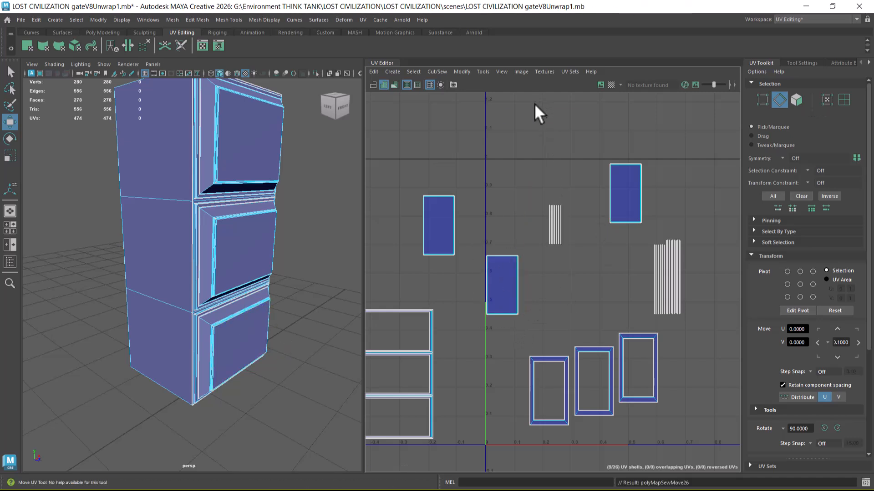
# Move and sew the middle, lower and upper panel face shells into their rectangular bevel-frame shells.
pyautogui.moveTo(595, 127); pyautogui.dragTo(660, 233)
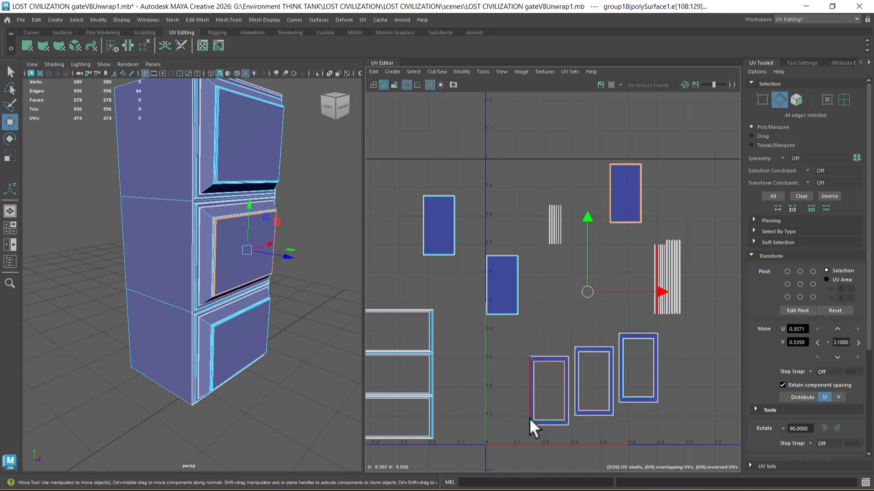
pyautogui.hotkey('shift', 's')
pyautogui.moveTo(527, 251); pyautogui.dragTo(472, 328)
pyautogui.hotkey('shift', 's')
pyautogui.moveTo(460, 176); pyautogui.dragTo(404, 273)
pyautogui.hotkey('shift', 's')
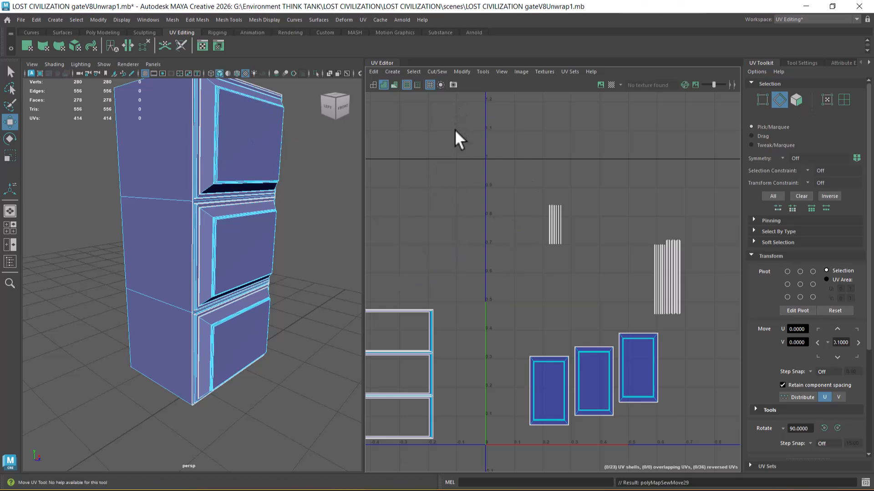
# Move and sew the short group of thin strips onto the front frame, leaving the three panel shells' outer edges out.
pyautogui.keyDown('alt'); pyautogui.moveTo(273, 214); pyautogui.dragTo(221, 237); pyautogui.keyUp('alt')
pyautogui.keyDown('alt'); pyautogui.moveTo(631, 372); pyautogui.dragTo(622, 318, button='middle'); pyautogui.keyUp('alt')
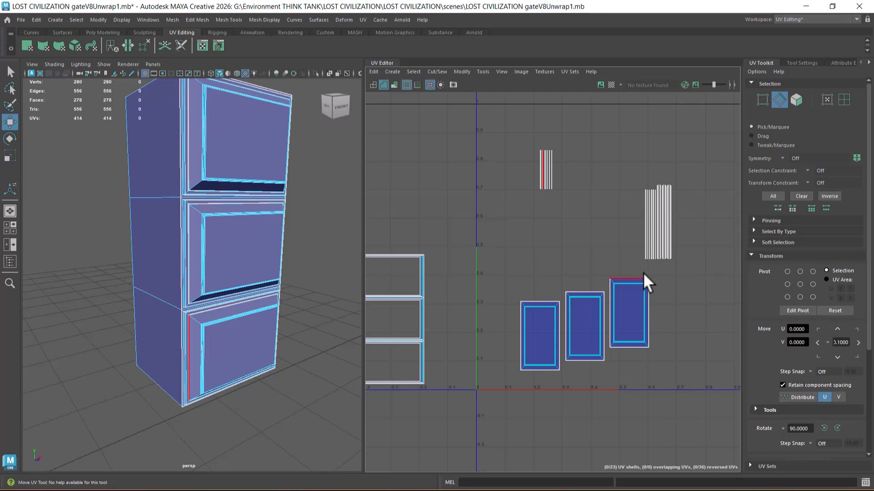
pyautogui.moveTo(572, 143); pyautogui.dragTo(501, 225)
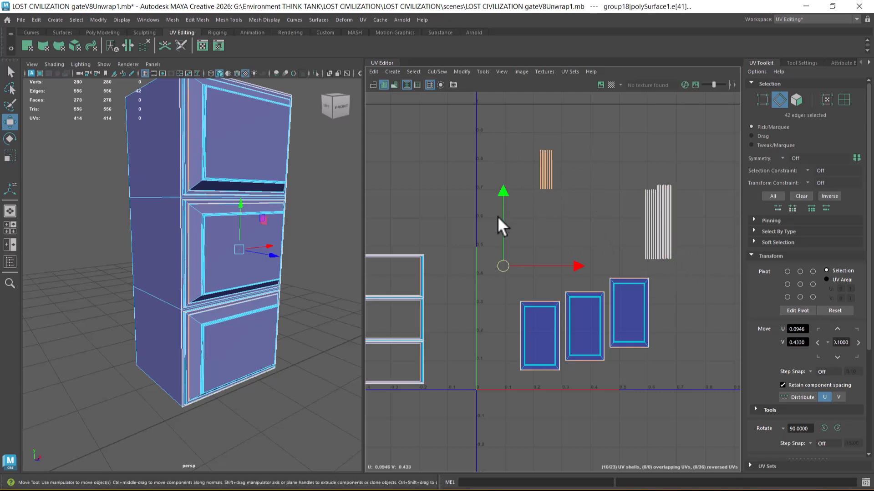
pyautogui.keyDown('alt'); pyautogui.moveTo(535, 242); pyautogui.dragTo(545, 224, button='middle'); pyautogui.keyUp('alt')
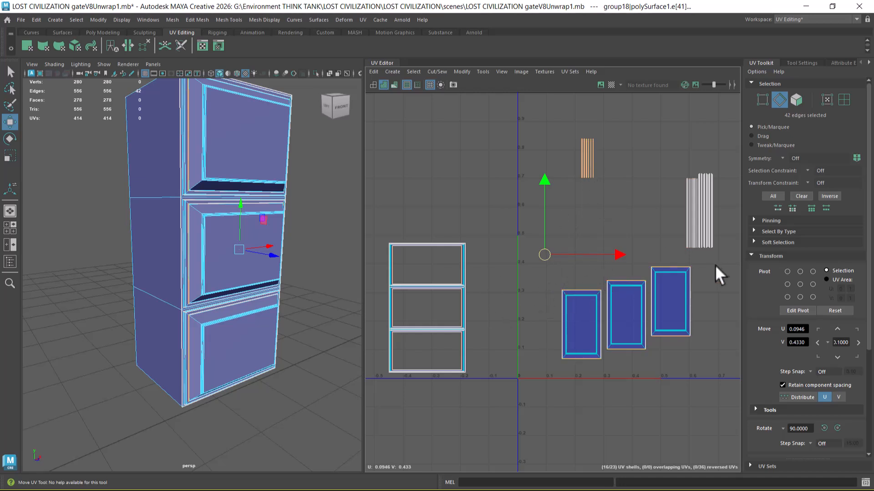
pyautogui.keyDown('ctrl'); pyautogui.moveTo(660, 308); pyautogui.dragTo(535, 385); pyautogui.keyUp('ctrl')
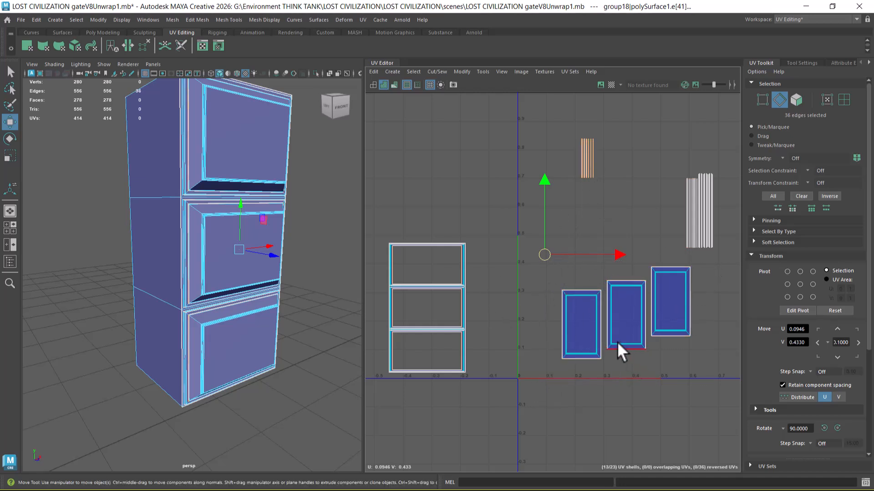
pyautogui.keyDown('shift'); pyautogui.moveTo(607, 316); pyautogui.dragTo(617, 155, button='right'); pyautogui.keyUp('shift')
# Select the remaining long thin strips and move and sew them onto the front frame's UV shell.
pyautogui.moveTo(663, 160); pyautogui.dragTo(720, 257)
pyautogui.keyDown('alt'); pyautogui.moveTo(658, 290); pyautogui.dragTo(635, 236, button='middle'); pyautogui.keyUp('alt')
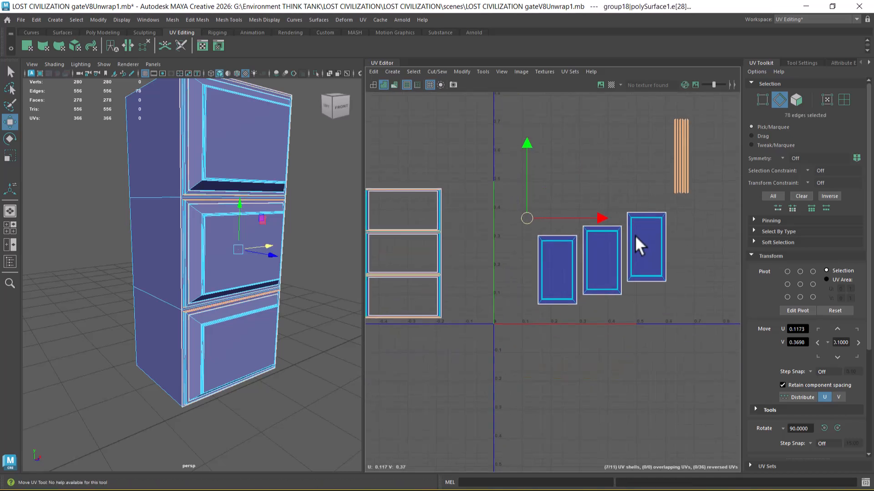
pyautogui.keyDown('alt'); pyautogui.moveTo(635, 236); pyautogui.dragTo(530, 265, button='right'); pyautogui.keyUp('alt')
pyautogui.keyDown('alt'); pyautogui.moveTo(530, 265); pyautogui.dragTo(591, 280, button='middle'); pyautogui.keyUp('alt')
pyautogui.keyDown('alt'); pyautogui.moveTo(593, 302); pyautogui.dragTo(645, 242, button='middle'); pyautogui.keyUp('alt')
pyautogui.keyDown('shift'); pyautogui.moveTo(579, 286); pyautogui.dragTo(571, 153, button='right'); pyautogui.keyUp('shift')
pyautogui.keyDown('alt'); pyautogui.moveTo(536, 273); pyautogui.dragTo(513, 204, button='right'); pyautogui.keyUp('alt')
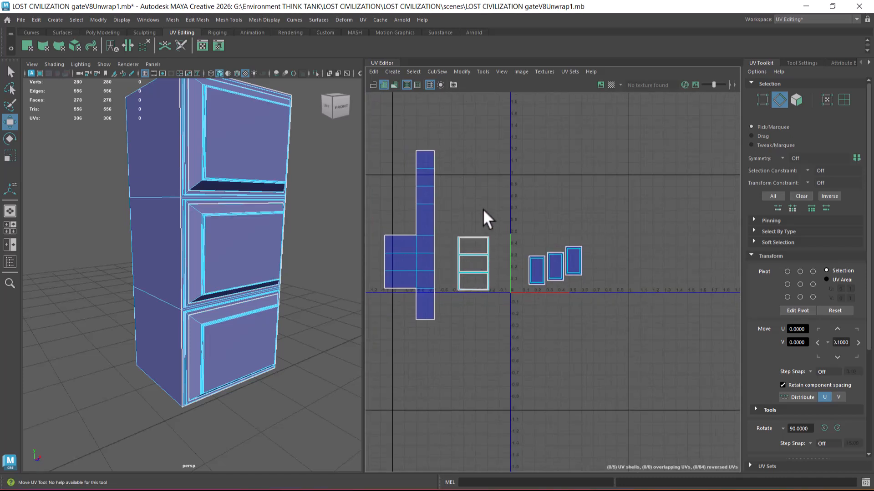
# Select all of the block's UVs and lay out the shells inside the UV tile.
pyautogui.moveTo(439, 238); pyautogui.dragTo(523, 214, button='right')
pyautogui.moveTo(381, 121); pyautogui.dragTo(630, 412)
pyautogui.keyDown('shift'); pyautogui.moveTo(587, 205); pyautogui.dragTo(478, 224, button='right'); pyautogui.keyUp('shift')
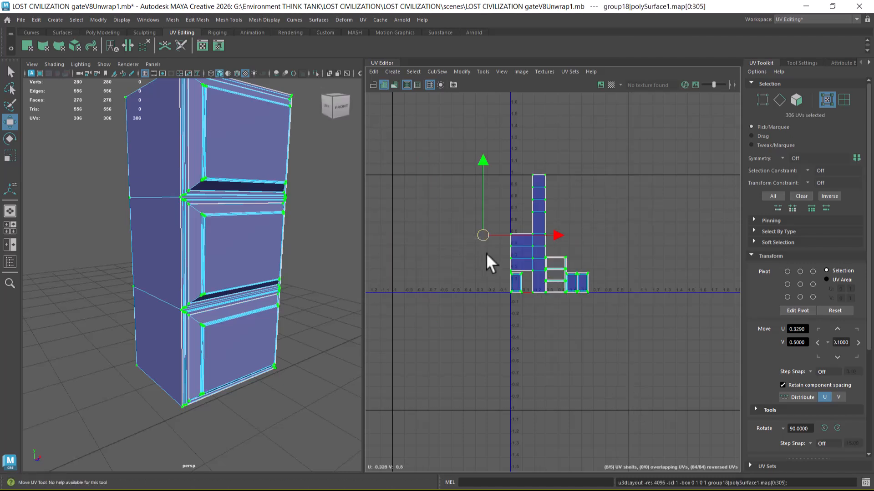
pyautogui.scroll(6, 597, 291)
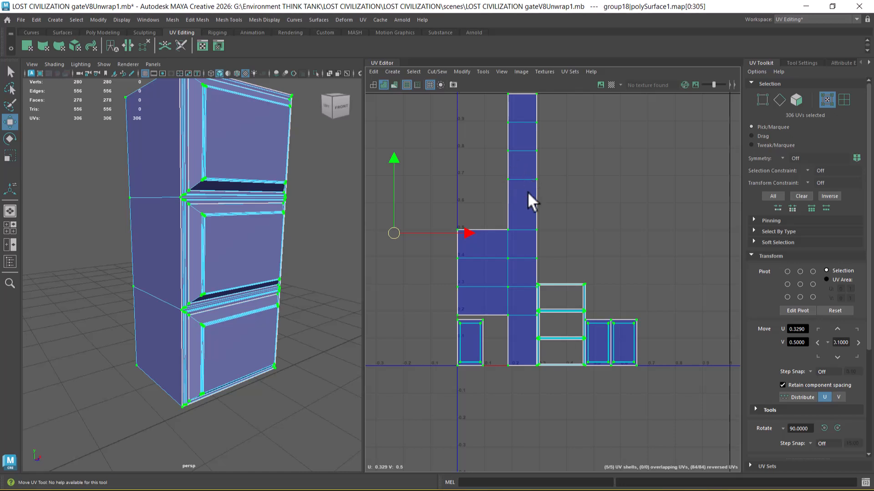
pyautogui.keyDown('alt'); pyautogui.moveTo(491, 158); pyautogui.dragTo(495, 203, button='middle'); pyautogui.keyUp('alt')
pyautogui.keyDown('alt'); pyautogui.moveTo(108, 190); pyautogui.dragTo(111, 220, button='middle'); pyautogui.keyUp('alt')
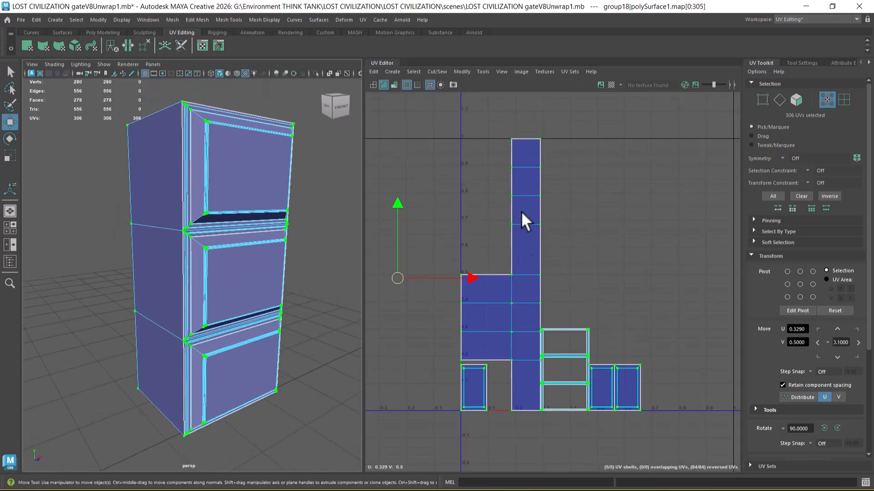
# Cut the long UV strip at the edge between the block's side and top face, and lay out all UVs again.
pyautogui.press('F10')
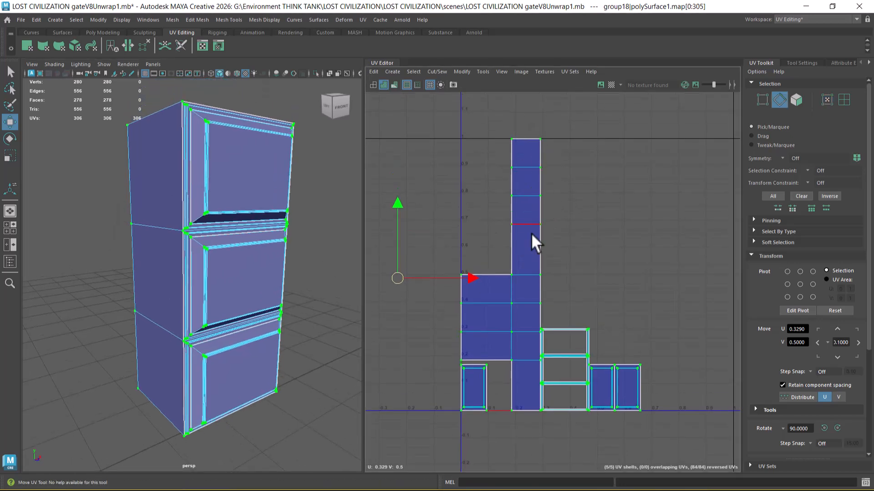
pyautogui.click(522, 273)
pyautogui.keyDown('shift'); pyautogui.moveTo(604, 218); pyautogui.dragTo(375, 291, button='right'); pyautogui.keyUp('shift')
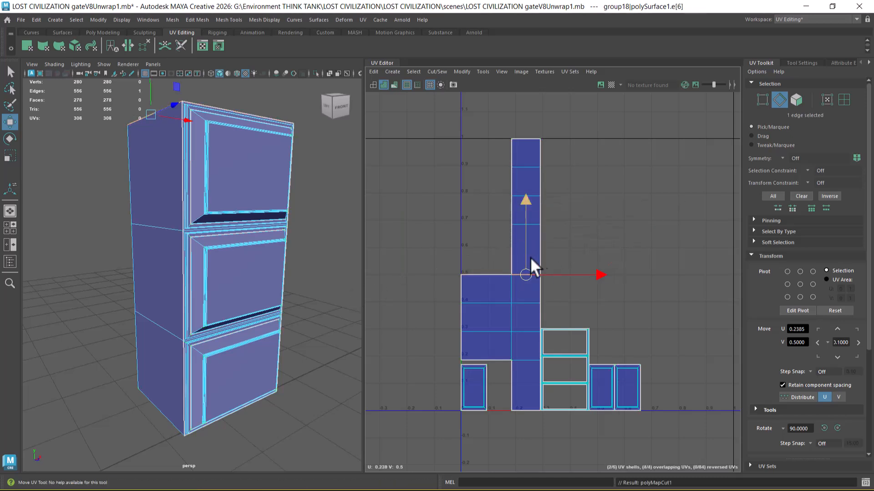
pyautogui.keyDown('alt'); pyautogui.moveTo(534, 258); pyautogui.dragTo(456, 116, button='right'); pyautogui.keyUp('alt')
pyautogui.moveTo(463, 174); pyautogui.dragTo(654, 165, button='right')
pyautogui.moveTo(653, 165); pyautogui.dragTo(368, 429)
pyautogui.keyDown('shift'); pyautogui.moveTo(521, 244); pyautogui.dragTo(390, 267, button='right'); pyautogui.keyUp('shift')
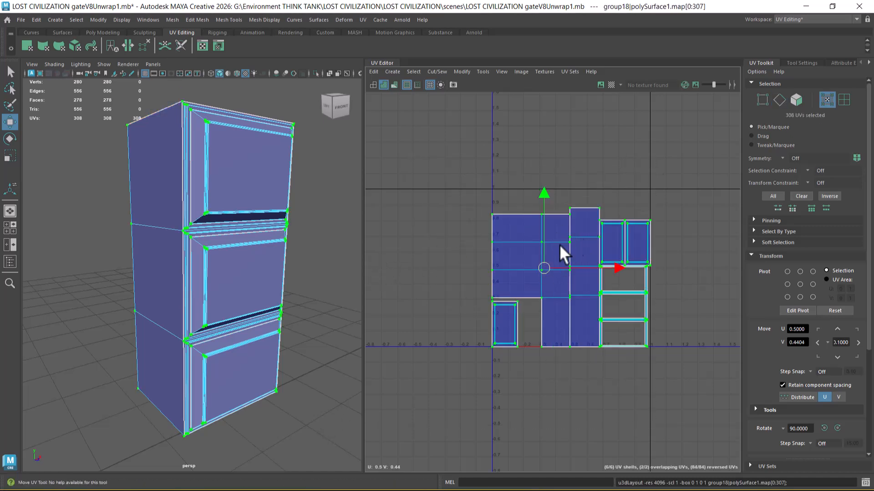
# Assign the checker material with CHECKER.jpg to the whole block in object mode and turn on textured display.
pyautogui.keyDown('alt'); pyautogui.moveTo(244, 238); pyautogui.dragTo(202, 236); pyautogui.keyUp('alt')
pyautogui.moveTo(215, 169); pyautogui.dragTo(292, 402, button='right')
pyautogui.moveTo(252, 169); pyautogui.dragTo(279, 209, button='right')
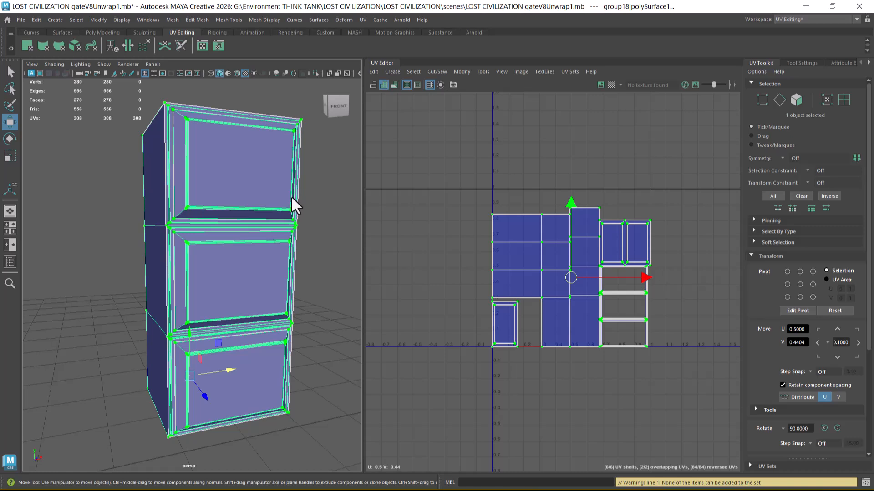
pyautogui.press('6')
pyautogui.moveTo(257, 184); pyautogui.dragTo(286, 162, button='right')
pyautogui.click(267, 176)
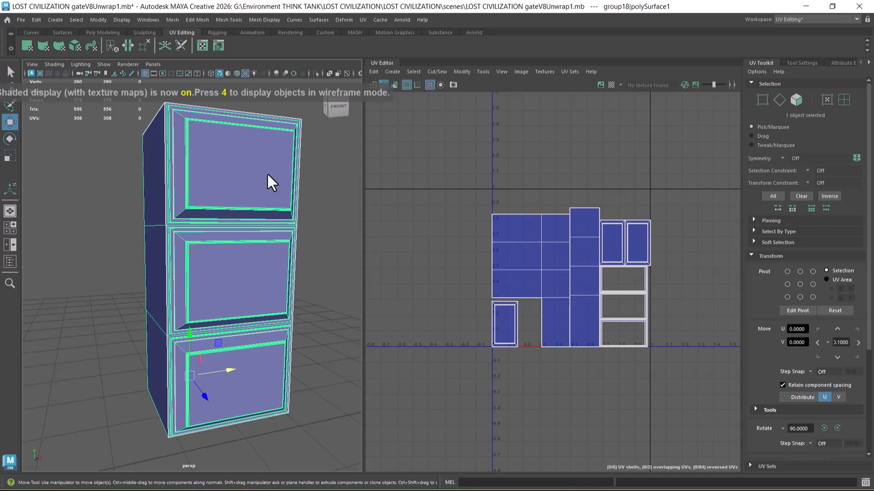
pyautogui.keyDown('alt'); pyautogui.moveTo(249, 214); pyautogui.dragTo(258, 218); pyautogui.keyUp('alt')
pyautogui.press('6')
pyautogui.moveTo(236, 176); pyautogui.dragTo(313, 406, button='right')
pyautogui.click(314, 409)
pyautogui.keyDown('alt'); pyautogui.moveTo(314, 409); pyautogui.dragTo(253, 280); pyautogui.keyUp('alt')
pyautogui.click(217, 318)
# Select the two adjacent upright framed-panel UV shells of the block and rotate them 90° clockwise.
pyautogui.keyDown('alt'); pyautogui.moveTo(508, 319); pyautogui.dragTo(632, 321, button='right'); pyautogui.keyUp('alt')
pyautogui.keyDown('alt'); pyautogui.moveTo(631, 321); pyautogui.dragTo(578, 332, button='middle'); pyautogui.keyUp('alt')
pyautogui.moveTo(655, 218); pyautogui.dragTo(678, 219, button='right')
pyautogui.click(624, 209)
pyautogui.doubleClick(598, 212)
pyautogui.keyDown('shift'); pyautogui.doubleClick(588, 213); pyautogui.keyUp('shift')
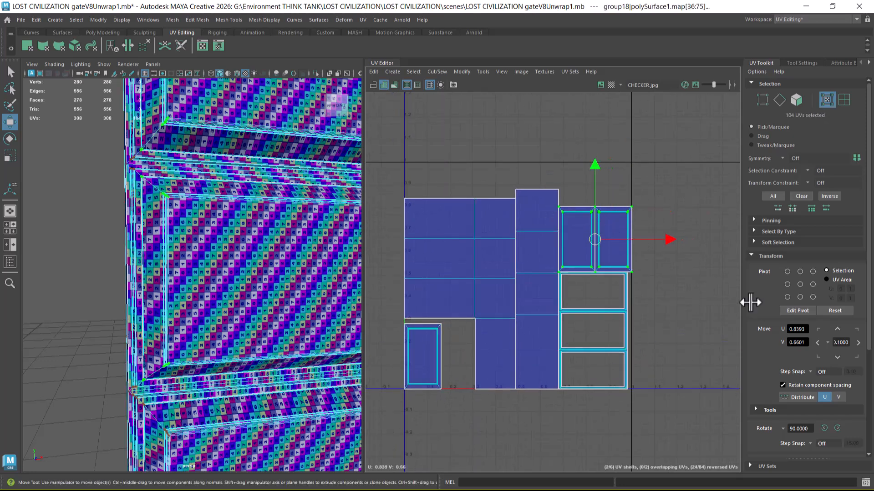
pyautogui.click(838, 428)
pyautogui.click(839, 428)
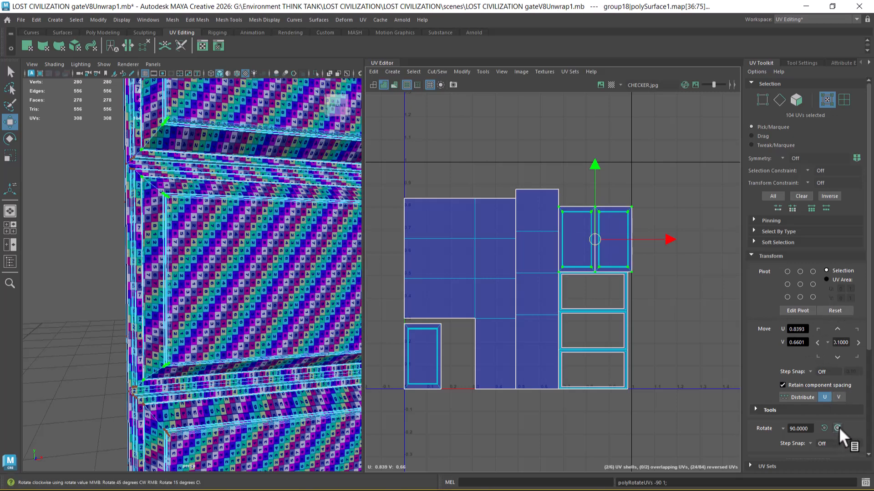
pyautogui.click(839, 428)
pyautogui.keyDown('alt'); pyautogui.moveTo(530, 390); pyautogui.dragTo(565, 347, button='middle'); pyautogui.keyUp('alt')
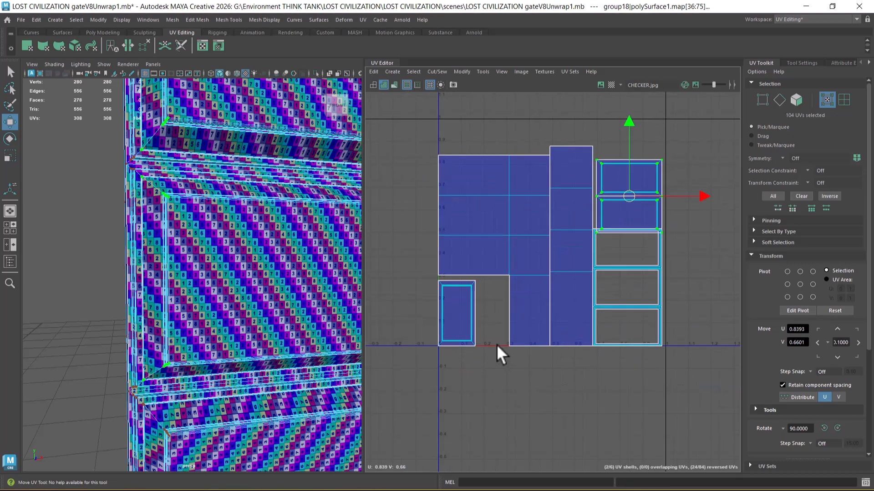
# Rotate the separate upright framed-panel UV shell 90° clockwise and check the checker direction on the block's panels.
pyautogui.click(474, 344)
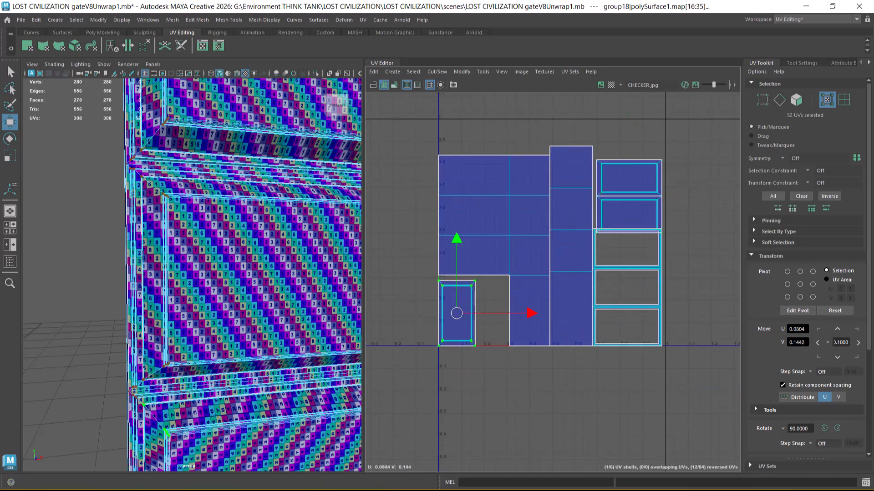
pyautogui.click(837, 427)
pyautogui.click(836, 428)
pyautogui.click(836, 429)
pyautogui.keyDown('alt'); pyautogui.moveTo(258, 381); pyautogui.dragTo(250, 283, button='middle'); pyautogui.keyUp('alt')
pyautogui.keyDown('alt'); pyautogui.moveTo(310, 310); pyautogui.dragTo(329, 339, button='middle'); pyautogui.keyUp('alt')
pyautogui.keyDown('alt'); pyautogui.moveTo(328, 338); pyautogui.dragTo(225, 195, button='right'); pyautogui.keyUp('alt')
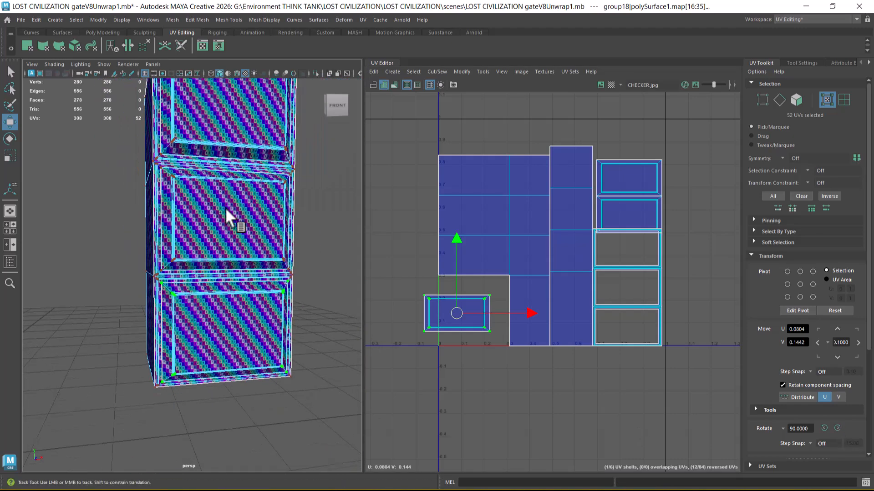
pyautogui.keyDown('alt'); pyautogui.moveTo(219, 105); pyautogui.dragTo(229, 186, button='middle'); pyautogui.keyUp('alt')
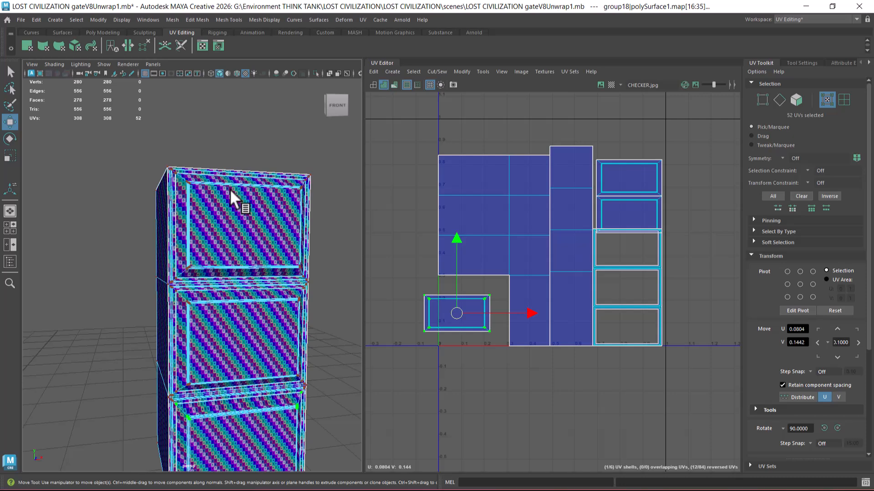
# Select all of the block's UVs, lay out the shells in the UV tile, and return to object mode.
pyautogui.rightClick(534, 239)
pyautogui.keyDown('alt'); pyautogui.moveTo(620, 244); pyautogui.dragTo(580, 182, button='right'); pyautogui.keyUp('alt')
pyautogui.moveTo(420, 136); pyautogui.dragTo(678, 347)
pyautogui.keyDown('shift'); pyautogui.moveTo(659, 162); pyautogui.dragTo(433, 300, button='right'); pyautogui.keyUp('shift')
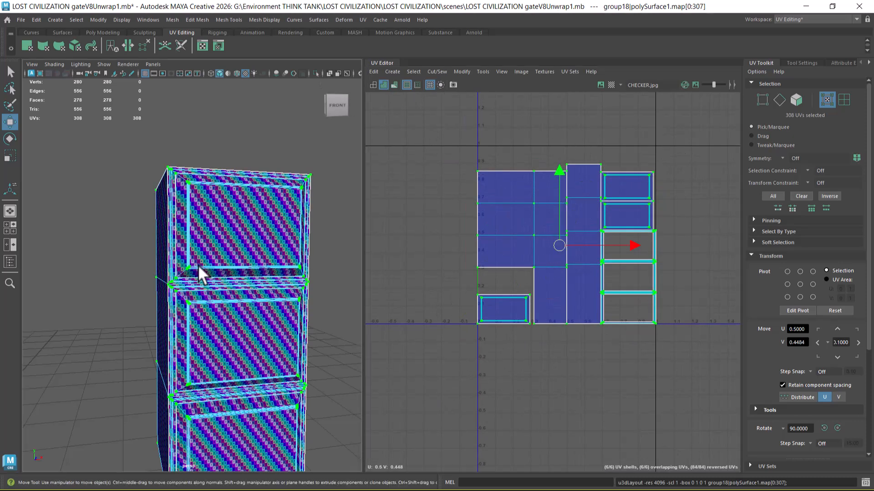
pyautogui.moveTo(198, 264); pyautogui.dragTo(243, 219, button='right')
pyautogui.keyDown('alt'); pyautogui.moveTo(291, 271); pyautogui.dragTo(236, 304, button='right'); pyautogui.keyUp('alt')
pyautogui.keyDown('alt'); pyautogui.moveTo(236, 304); pyautogui.dragTo(238, 237, button='middle'); pyautogui.keyUp('alt')
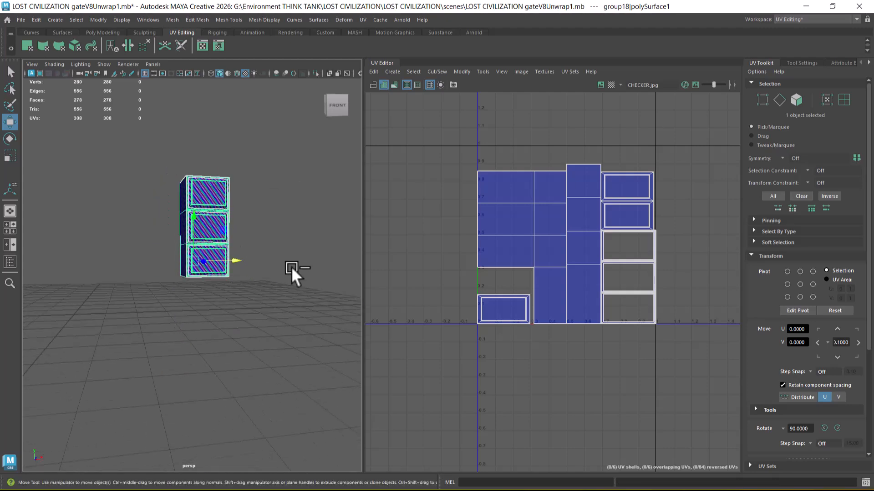
# Show the whole gate again, select the curved arch roof, and hide all unselected objects.
pyautogui.hotkey('ctrl', '1')
pyautogui.keyDown('alt'); pyautogui.moveTo(280, 290); pyautogui.dragTo(296, 277); pyautogui.keyUp('alt')
pyautogui.keyDown('alt'); pyautogui.moveTo(287, 268); pyautogui.dragTo(301, 318, button='middle'); pyautogui.keyUp('alt')
pyautogui.keyDown('alt'); pyautogui.moveTo(301, 319); pyautogui.dragTo(278, 314); pyautogui.keyUp('alt')
pyautogui.keyDown('alt'); pyautogui.moveTo(231, 305); pyautogui.dragTo(241, 369, button='middle'); pyautogui.keyUp('alt')
pyautogui.keyDown('alt'); pyautogui.moveTo(241, 369); pyautogui.dragTo(250, 319, button='right'); pyautogui.keyUp('alt')
pyautogui.keyDown('alt'); pyautogui.moveTo(250, 319); pyautogui.dragTo(228, 261); pyautogui.keyUp('alt')
pyautogui.keyDown('alt'); pyautogui.moveTo(228, 251); pyautogui.dragTo(230, 332, button='middle'); pyautogui.keyUp('alt')
pyautogui.keyDown('alt'); pyautogui.moveTo(231, 332); pyautogui.dragTo(220, 333); pyautogui.keyUp('alt')
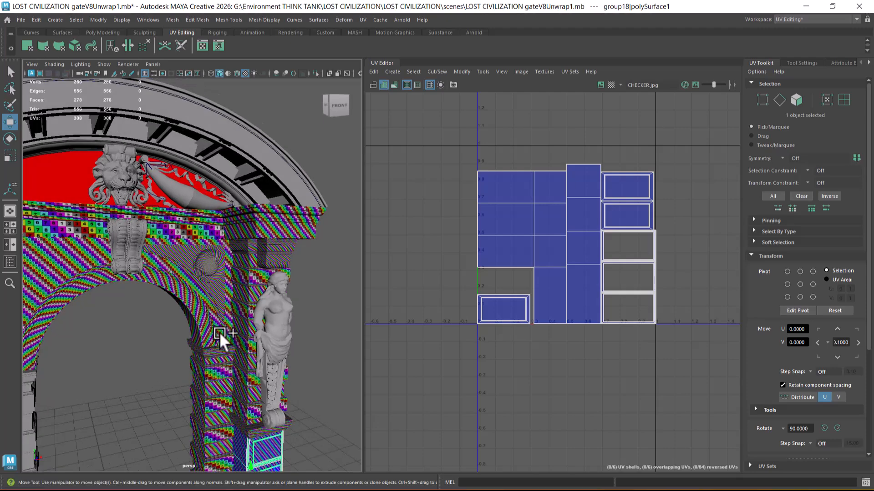
pyautogui.click(266, 153)
pyautogui.keyDown('alt'); pyautogui.moveTo(260, 160); pyautogui.dragTo(175, 162); pyautogui.keyUp('alt')
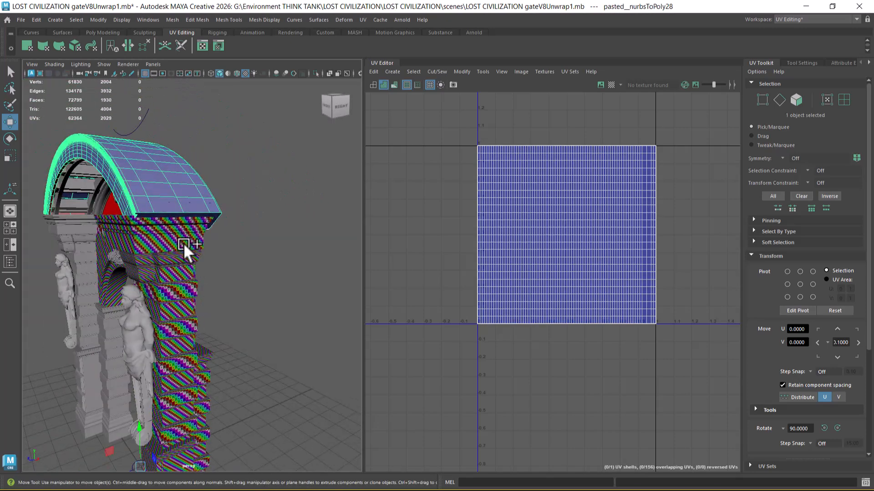
pyautogui.keyDown('alt'); pyautogui.moveTo(185, 239); pyautogui.dragTo(247, 152); pyautogui.keyUp('alt')
pyautogui.hotkey('alt', 'h')
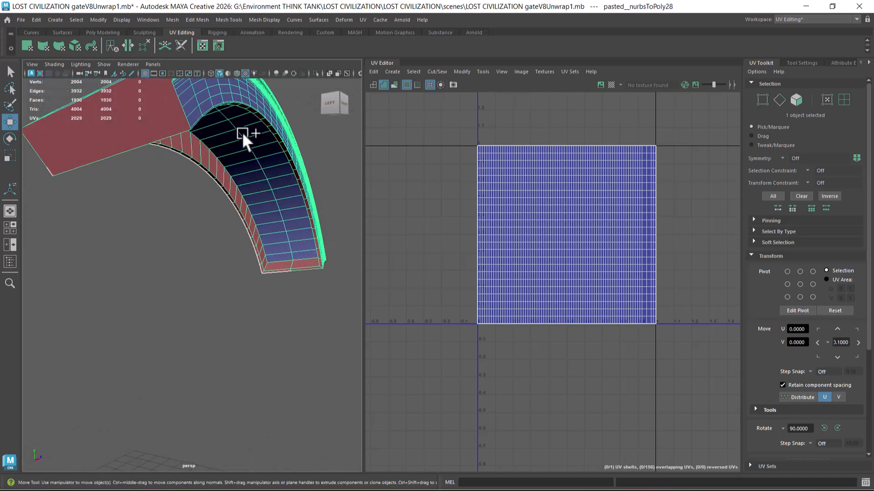
# Examine the arch roof's inner, outer and end faces in face selection mode.
pyautogui.keyDown('alt'); pyautogui.moveTo(263, 117); pyautogui.dragTo(260, 160); pyautogui.keyUp('alt')
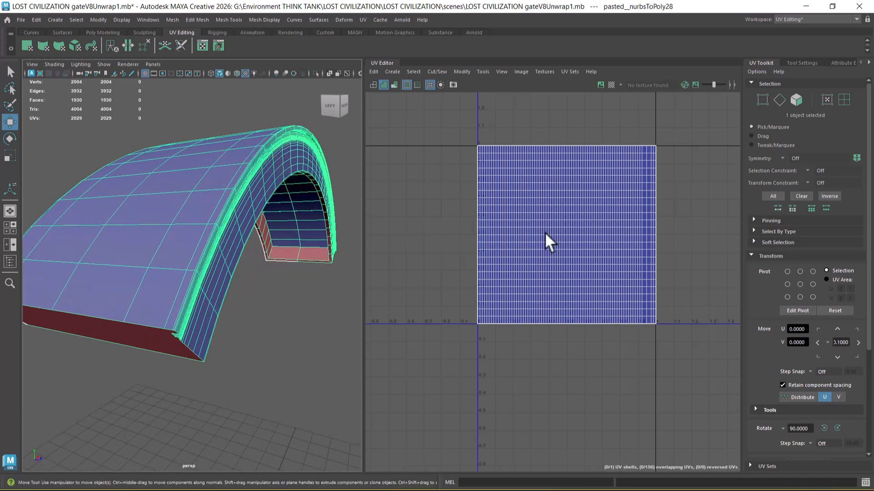
pyautogui.keyDown('alt'); pyautogui.moveTo(319, 200); pyautogui.dragTo(306, 189); pyautogui.keyUp('alt')
pyautogui.moveTo(307, 190); pyautogui.dragTo(290, 187, button='right')
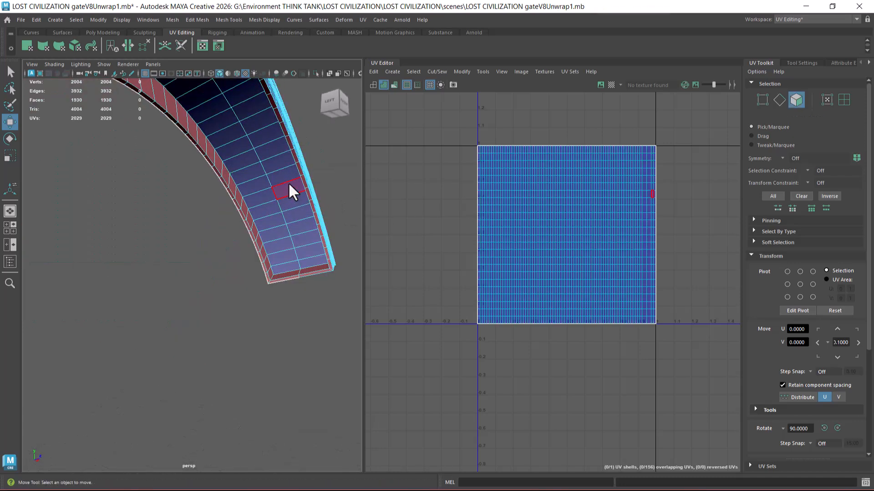
pyautogui.click(288, 181)
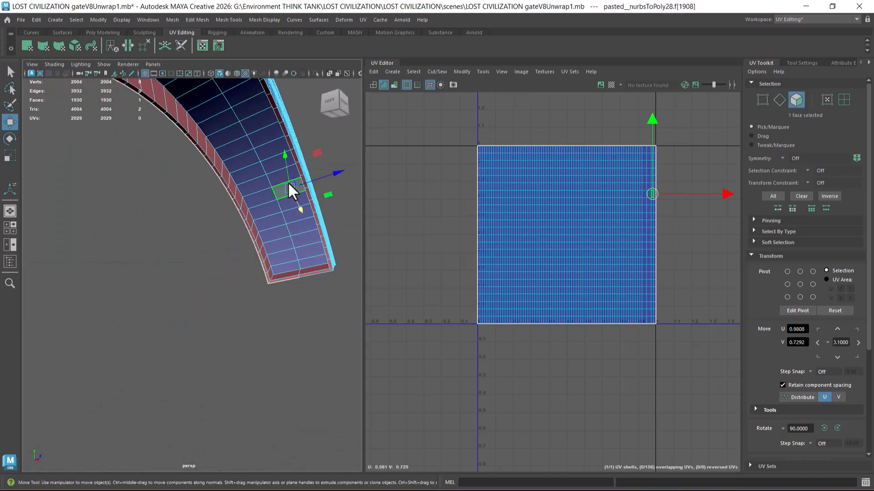
pyautogui.click(258, 246)
pyautogui.moveTo(257, 241)
pyautogui.keyDown('alt'); pyautogui.mouseDown()
pyautogui.moveTo(208, 224)
pyautogui.moveTo(269, 236)
pyautogui.mouseUp(); pyautogui.keyUp('alt')
pyautogui.keyDown('alt'); pyautogui.moveTo(330, 215); pyautogui.dragTo(304, 244, button='right'); pyautogui.keyUp('alt')
pyautogui.keyDown('alt'); pyautogui.moveTo(304, 244); pyautogui.dragTo(277, 256, button='middle'); pyautogui.keyUp('alt')
pyautogui.keyDown('alt'); pyautogui.moveTo(277, 257); pyautogui.dragTo(304, 273); pyautogui.keyUp('alt')
pyautogui.moveTo(488, 255); pyautogui.dragTo(482, 272, button='right')
pyautogui.click(282, 257)
pyautogui.keyDown('alt'); pyautogui.moveTo(282, 255); pyautogui.dragTo(304, 291, button='right'); pyautogui.keyUp('alt')
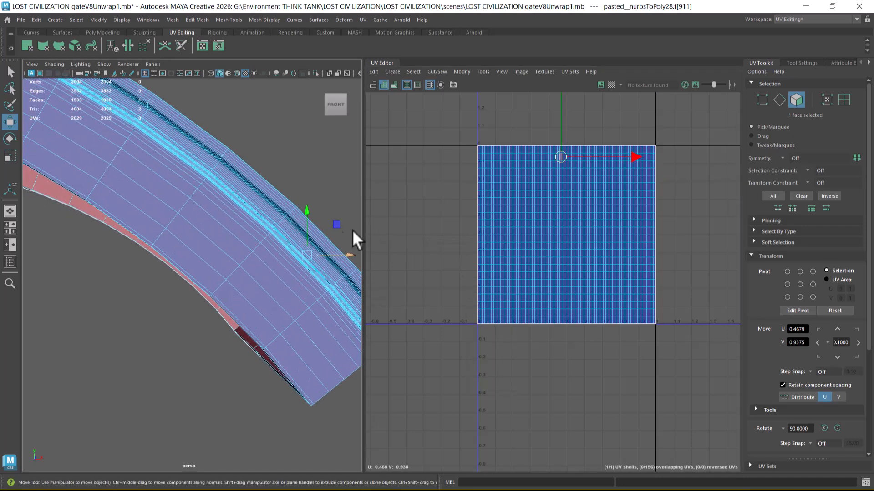
pyautogui.click(255, 248)
# Try to unfold all UVs of the arch roof as a single shell.
pyautogui.moveTo(576, 241); pyautogui.dragTo(570, 253, button='right')
pyautogui.click(570, 253)
pyautogui.keyDown('alt'); pyautogui.moveTo(271, 287); pyautogui.dragTo(314, 294); pyautogui.keyUp('alt')
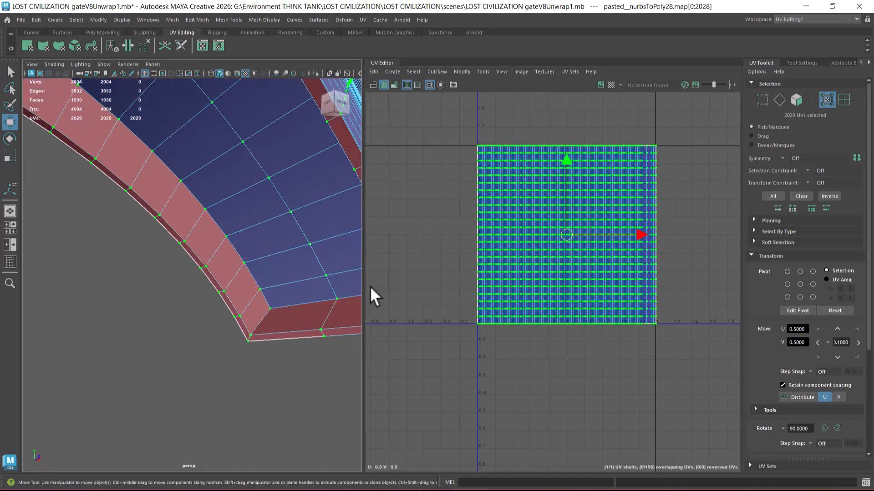
pyautogui.keyDown('alt'); pyautogui.moveTo(555, 255); pyautogui.dragTo(524, 194, button='right'); pyautogui.keyUp('alt')
pyautogui.keyDown('shift'); pyautogui.moveTo(586, 218); pyautogui.dragTo(443, 218, button='right'); pyautogui.keyUp('shift')
pyautogui.hotkey('ctrl', 'z')
pyautogui.keyDown('shift'); pyautogui.moveTo(608, 209); pyautogui.dragTo(439, 233, button='right'); pyautogui.keyUp('shift')
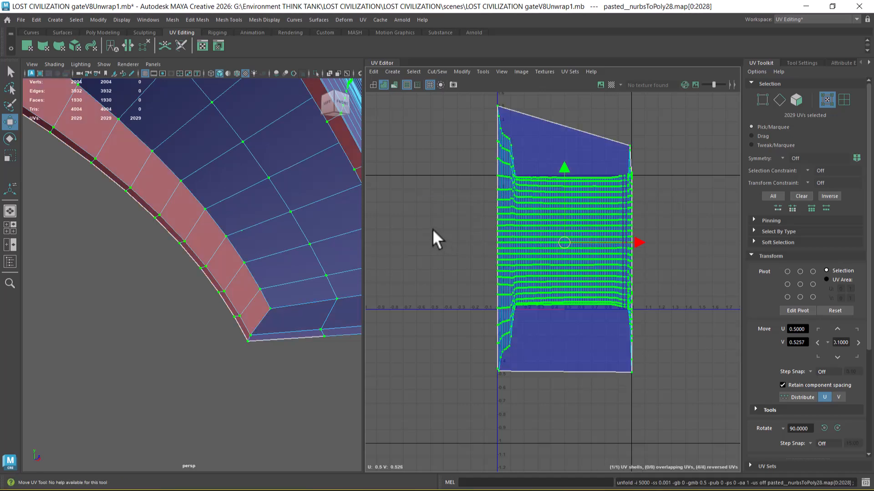
pyautogui.hotkey('ctrl', 'z')
pyautogui.keyDown('shift'); pyautogui.moveTo(579, 200); pyautogui.dragTo(453, 196, button='right'); pyautogui.keyUp('shift')
pyautogui.scroll(4, 577, 211)
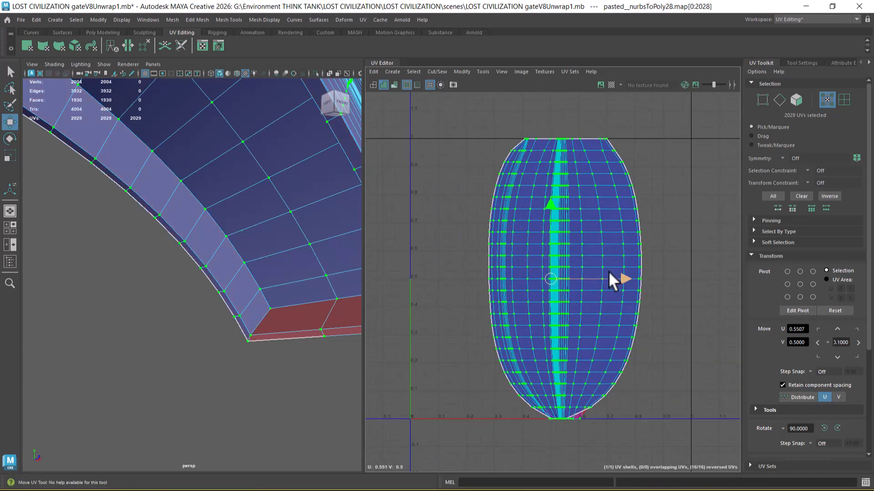
pyautogui.keyDown('alt'); pyautogui.moveTo(590, 220); pyautogui.dragTo(583, 149, button='middle'); pyautogui.keyUp('alt')
pyautogui.scroll(4, 586, 177)
pyautogui.keyDown('alt'); pyautogui.moveTo(609, 175); pyautogui.dragTo(619, 324, button='middle'); pyautogui.keyUp('alt')
pyautogui.scroll(-5, 220, 230)
pyautogui.hotkey('ctrl', 'z')
# Select the faces that close one foot of the arch roof.
pyautogui.keyDown('alt'); pyautogui.moveTo(273, 248); pyautogui.dragTo(258, 182); pyautogui.keyUp('alt')
pyautogui.moveTo(258, 182); pyautogui.dragTo(257, 208, button='right')
pyautogui.click(258, 209)
pyautogui.keyDown('alt'); pyautogui.moveTo(252, 211); pyautogui.dragTo(264, 255); pyautogui.keyUp('alt')
pyautogui.keyDown('shift'); pyautogui.click(237, 231); pyautogui.keyUp('shift')
pyautogui.keyDown('shift'); pyautogui.click(237, 232); pyautogui.keyUp('shift')
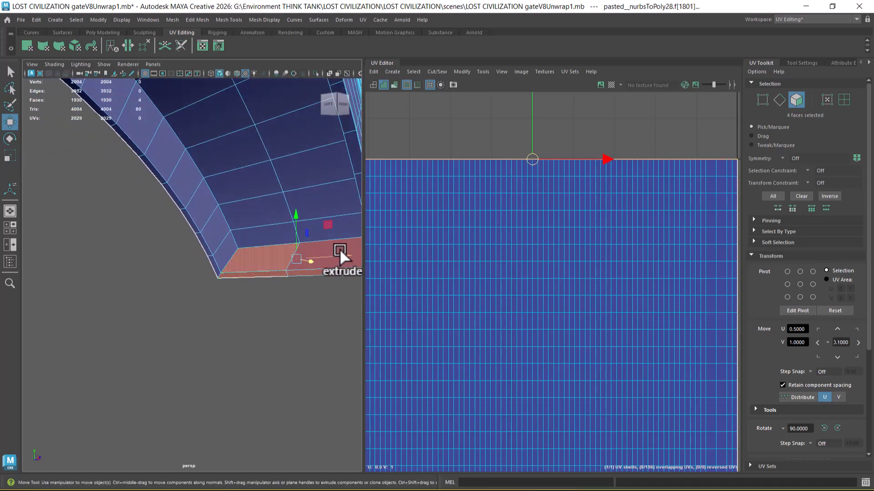
pyautogui.keyDown('shift'); pyautogui.click(324, 268); pyautogui.keyUp('shift')
# Add the faces that close the opposite foot of the arch roof to the selection.
pyautogui.keyDown('alt'); pyautogui.moveTo(324, 269); pyautogui.dragTo(106, 248); pyautogui.keyUp('alt')
pyautogui.keyDown('shift'); pyautogui.click(242, 217); pyautogui.keyUp('shift')
pyautogui.keyDown('alt'); pyautogui.moveTo(106, 249); pyautogui.dragTo(214, 200, button='middle'); pyautogui.keyUp('alt')
pyautogui.keyDown('alt'); pyautogui.moveTo(214, 200); pyautogui.dragTo(321, 311, button='right'); pyautogui.keyUp('alt')
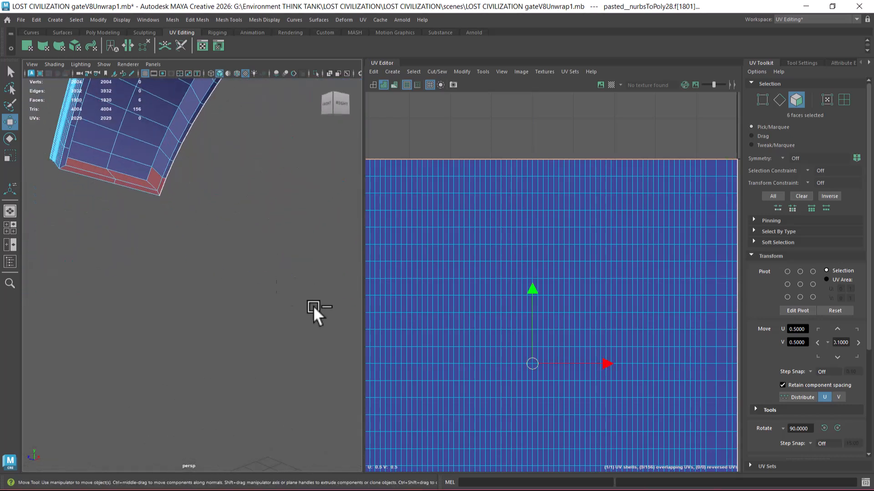
pyautogui.keyDown('alt'); pyautogui.moveTo(168, 222); pyautogui.dragTo(206, 244, button='middle'); pyautogui.keyUp('alt')
pyautogui.keyDown('alt'); pyautogui.moveTo(205, 245); pyautogui.dragTo(237, 251, button='right'); pyautogui.keyUp('alt')
pyautogui.keyDown('shift'); pyautogui.click(165, 189); pyautogui.keyUp('shift')
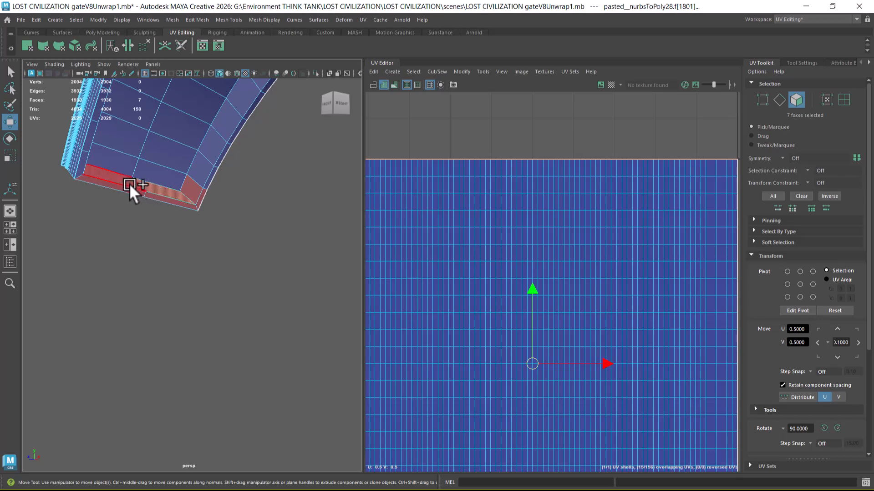
pyautogui.keyDown('shift'); pyautogui.click(129, 184); pyautogui.keyUp('shift')
pyautogui.keyDown('shift'); pyautogui.click(124, 188); pyautogui.keyUp('shift')
pyautogui.keyDown('shift'); pyautogui.click(170, 198); pyautogui.keyUp('shift')
# Apply automatic UV mapping to the selected end faces and move their new shells out of the main UV tile.
pyautogui.keyDown('alt'); pyautogui.moveTo(220, 223); pyautogui.dragTo(176, 220); pyautogui.keyUp('alt')
pyautogui.keyDown('alt'); pyautogui.moveTo(175, 219); pyautogui.dragTo(142, 195, button='right'); pyautogui.keyUp('alt')
pyautogui.keyDown('alt'); pyautogui.moveTo(142, 195); pyautogui.dragTo(77, 193, button='middle'); pyautogui.keyUp('alt')
pyautogui.keyDown('alt'); pyautogui.moveTo(197, 241); pyautogui.dragTo(257, 233); pyautogui.keyUp('alt')
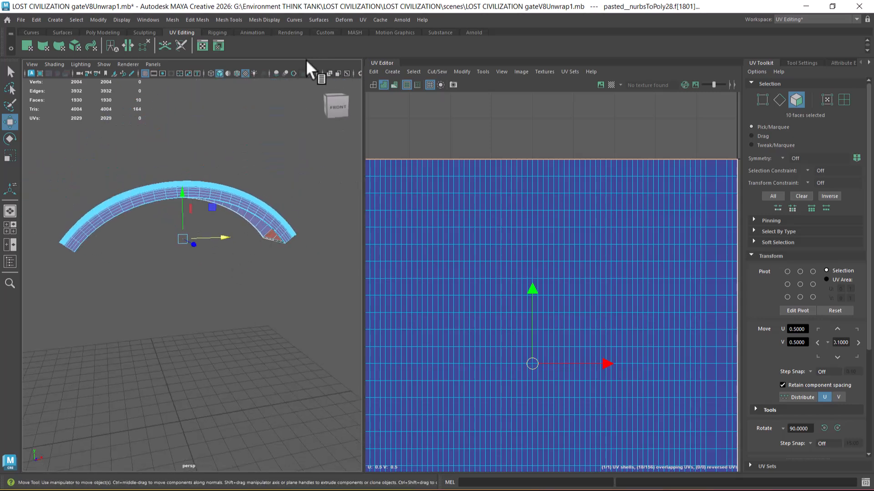
pyautogui.click(363, 19)
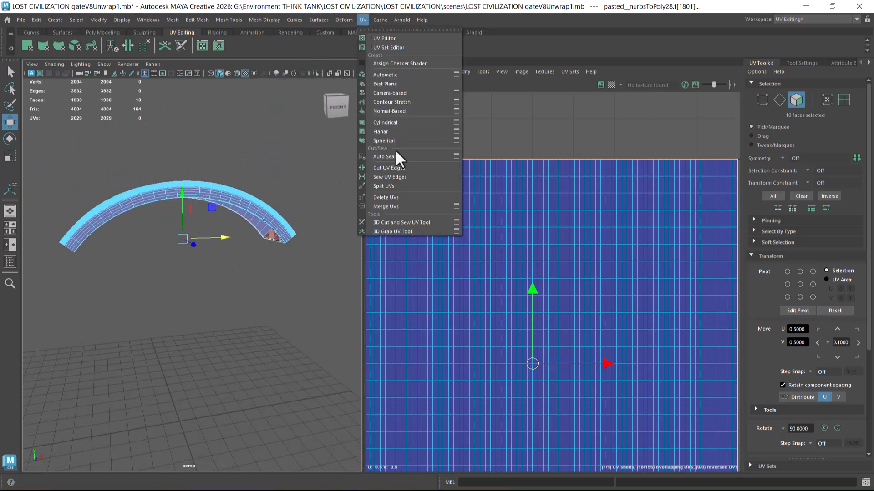
pyautogui.click(403, 74)
pyautogui.keyDown('alt'); pyautogui.moveTo(587, 312); pyautogui.dragTo(546, 287, button='right'); pyautogui.keyUp('alt')
pyautogui.keyDown('alt'); pyautogui.moveTo(546, 287); pyautogui.dragTo(566, 188, button='middle'); pyautogui.keyUp('alt')
pyautogui.keyDown('alt'); pyautogui.moveTo(565, 188); pyautogui.dragTo(532, 180, button='right'); pyautogui.keyUp('alt')
pyautogui.press('w')
pyautogui.moveTo(605, 250); pyautogui.dragTo(441, 251)
pyautogui.moveTo(296, 248)
pyautogui.keyDown('alt'); pyautogui.mouseDown()
pyautogui.moveTo(283, 238)
pyautogui.moveTo(289, 259)
pyautogui.moveTo(226, 215)
pyautogui.moveTo(234, 187)
pyautogui.moveTo(344, 227)
pyautogui.moveTo(296, 238)
pyautogui.mouseUp(); pyautogui.keyUp('alt')
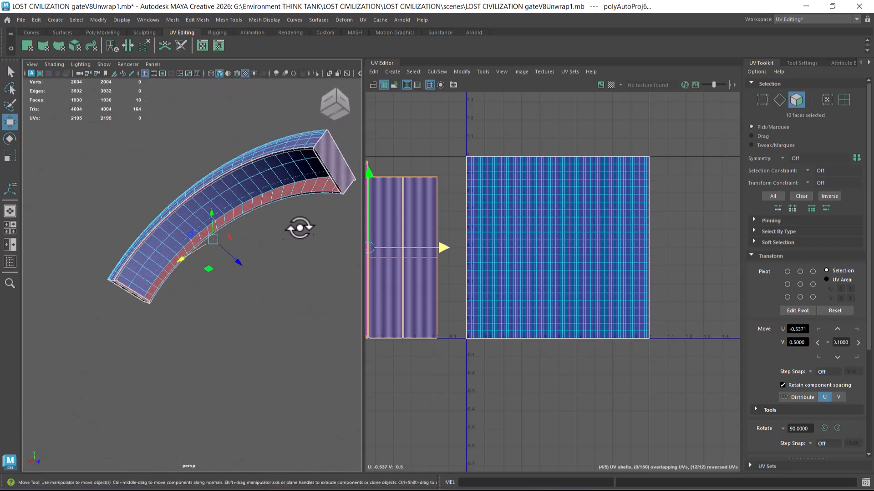
# Select the UVs of the arch's large main shell and unfold it.
pyautogui.keyDown('alt'); pyautogui.moveTo(332, 184); pyautogui.dragTo(308, 221); pyautogui.keyUp('alt')
pyautogui.moveTo(539, 245); pyautogui.dragTo(571, 234, button='right')
pyautogui.click(594, 220)
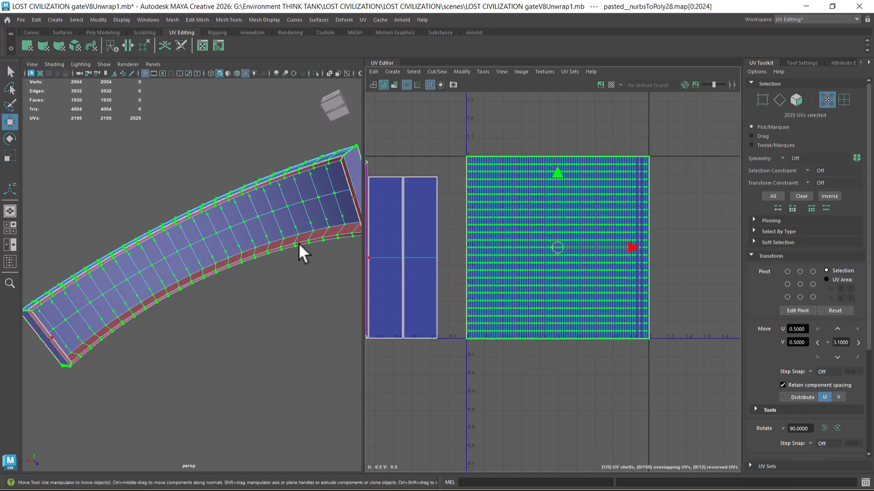
pyautogui.keyDown('alt'); pyautogui.moveTo(298, 243); pyautogui.dragTo(424, 244); pyautogui.keyUp('alt')
pyautogui.keyDown('shift'); pyautogui.moveTo(564, 193); pyautogui.dragTo(518, 178, button='right'); pyautogui.keyUp('shift')
pyautogui.scroll(2, 517, 179)
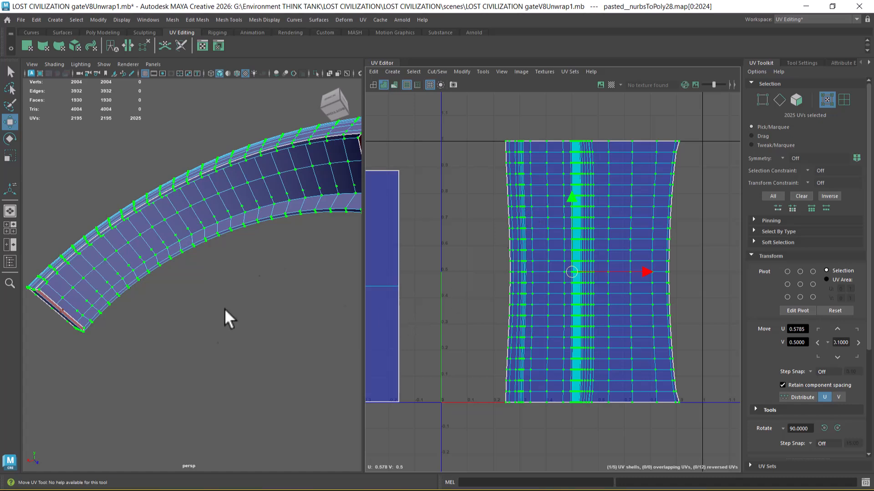
pyautogui.keyDown('alt'); pyautogui.moveTo(428, 306); pyautogui.dragTo(608, 255, button='middle'); pyautogui.keyUp('alt')
pyautogui.scroll(-2, 570, 259)
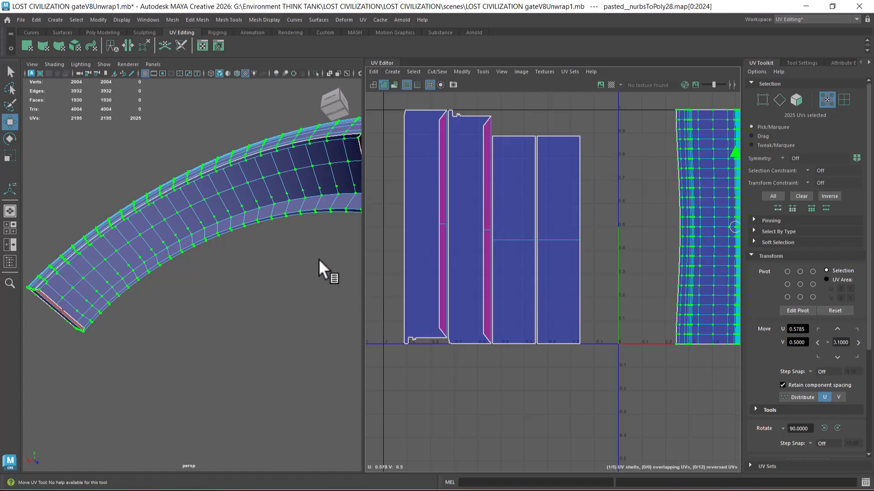
pyautogui.keyDown('alt'); pyautogui.moveTo(686, 263); pyautogui.dragTo(538, 250, button='middle'); pyautogui.keyUp('alt')
pyautogui.keyDown('alt'); pyautogui.moveTo(592, 283); pyautogui.dragTo(626, 327, button='right'); pyautogui.keyUp('alt')
pyautogui.keyDown('alt'); pyautogui.moveTo(568, 234); pyautogui.dragTo(569, 275, button='middle'); pyautogui.keyUp('alt')
# Straighten the main arch shell's UVs in both U and V with a 30° threshold.
pyautogui.rightClick(632, 194)
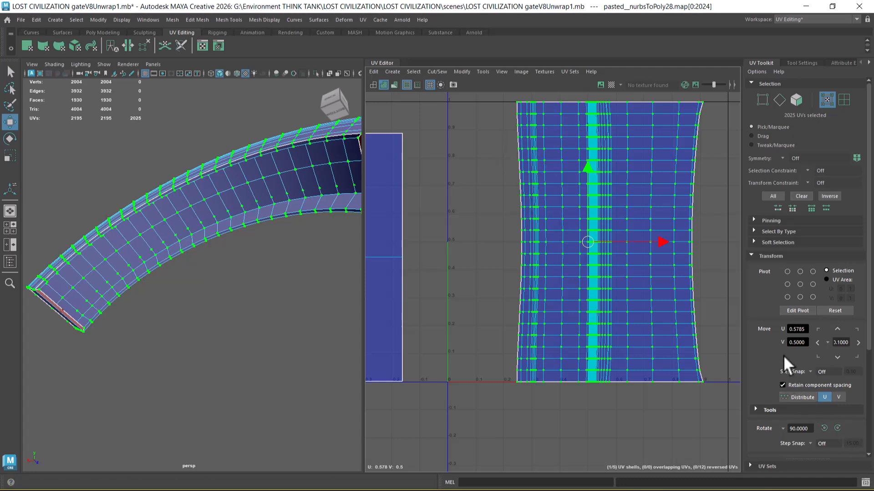
pyautogui.scroll(-3, 783, 364)
pyautogui.click(768, 415)
pyautogui.scroll(-1, 768, 427)
pyautogui.click(774, 420)
pyautogui.scroll(-1, 785, 444)
pyautogui.click(780, 429)
pyautogui.scroll(-1, 776, 439)
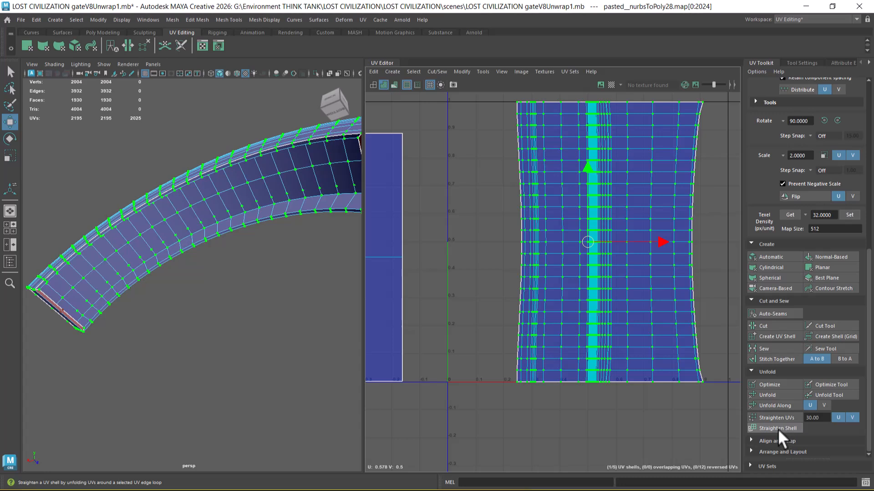
pyautogui.click(777, 429)
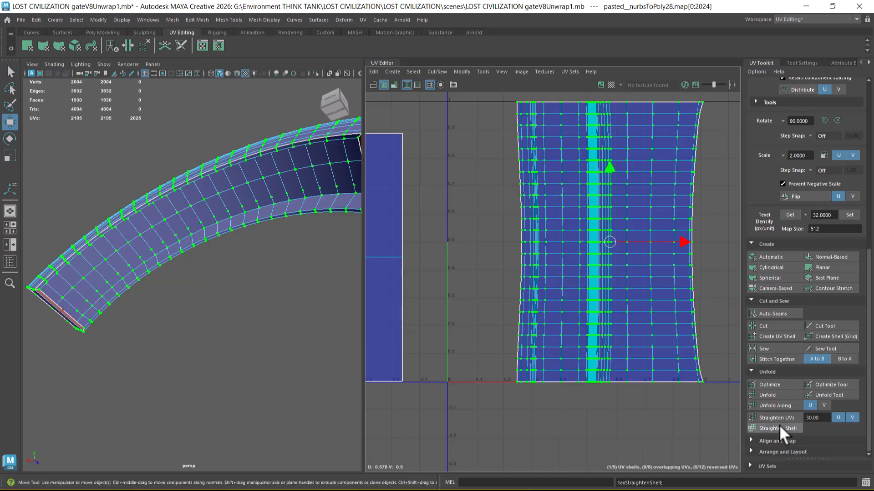
pyautogui.click(781, 418)
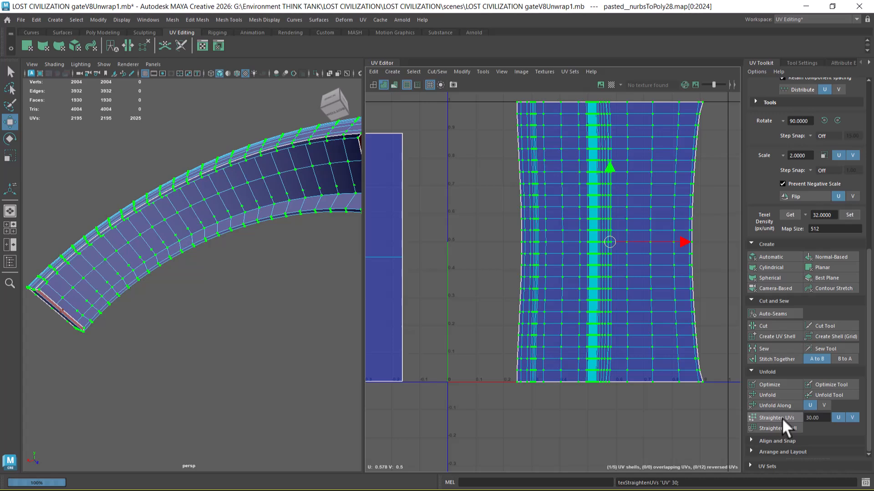
pyautogui.click(782, 418)
pyautogui.press('super')
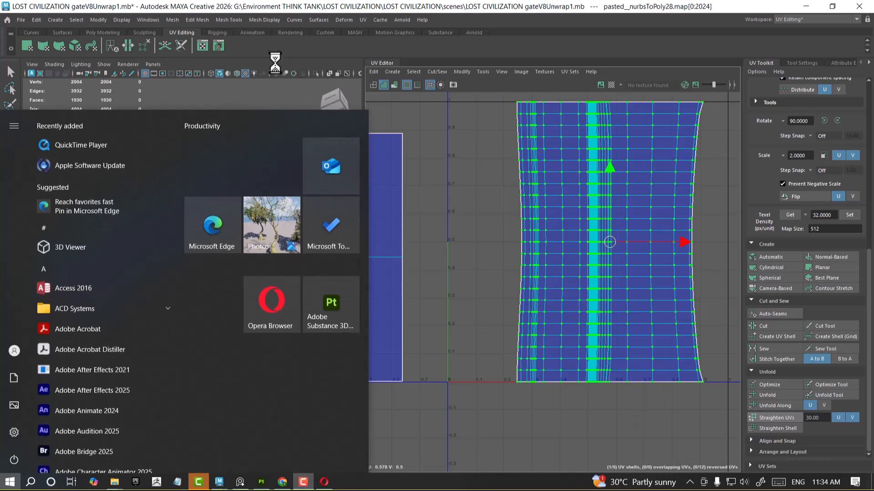
pyautogui.click(470, 237)
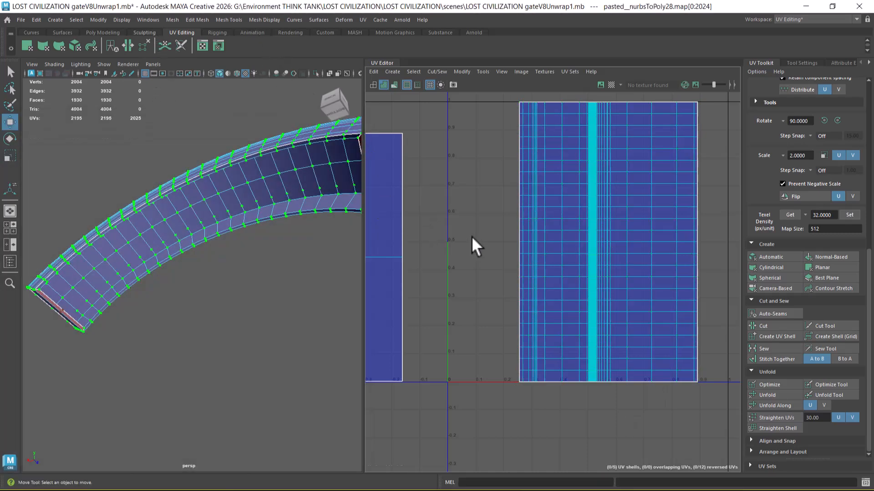
# Select the end-face UV shells outside the main tile and unfold them.
pyautogui.keyDown('alt'); pyautogui.moveTo(643, 318); pyautogui.dragTo(611, 230, button='right'); pyautogui.keyUp('alt')
pyautogui.moveTo(540, 247); pyautogui.dragTo(567, 224, button='right')
pyautogui.moveTo(562, 209); pyautogui.dragTo(442, 384)
pyautogui.keyDown('alt'); pyautogui.moveTo(166, 367); pyautogui.dragTo(125, 348); pyautogui.keyUp('alt')
pyautogui.keyDown('alt'); pyautogui.moveTo(561, 252); pyautogui.dragTo(599, 242, button='middle'); pyautogui.keyUp('alt')
pyautogui.keyDown('shift'); pyautogui.moveTo(591, 231); pyautogui.dragTo(453, 235, button='right'); pyautogui.keyUp('shift')
pyautogui.keyDown('alt'); pyautogui.moveTo(524, 283); pyautogui.dragTo(587, 299, button='right'); pyautogui.keyUp('alt')
pyautogui.keyDown('alt'); pyautogui.moveTo(587, 299); pyautogui.dragTo(574, 252, button='middle'); pyautogui.keyUp('alt')
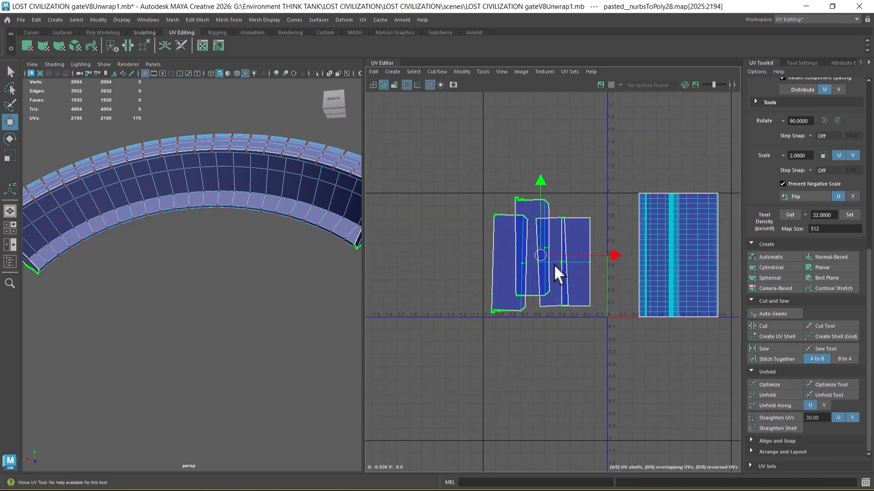
# Select all of the arch's UVs and lay out the shells inside the UV tile.
pyautogui.keyDown('alt'); pyautogui.moveTo(572, 289); pyautogui.dragTo(550, 222, button='right'); pyautogui.keyUp('alt')
pyautogui.keyDown('shift'); pyautogui.moveTo(708, 165); pyautogui.dragTo(558, 356); pyautogui.keyUp('shift')
pyautogui.keyDown('shift'); pyautogui.moveTo(591, 222); pyautogui.dragTo(476, 266, button='right'); pyautogui.keyUp('shift')
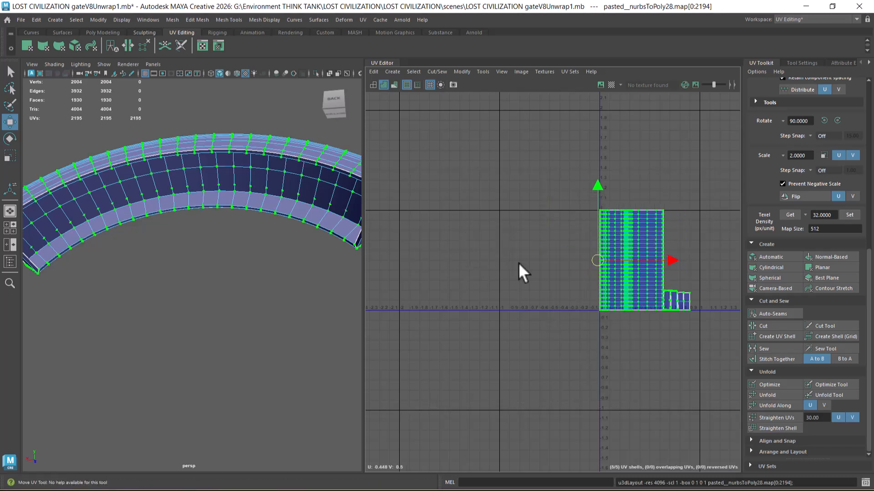
# Return the arch to object mode, turn on textured display and assign the existing checker material to it.
pyautogui.keyDown('alt'); pyautogui.moveTo(623, 289); pyautogui.dragTo(634, 356, button='right'); pyautogui.keyUp('alt')
pyautogui.keyDown('alt'); pyautogui.moveTo(214, 205); pyautogui.dragTo(229, 211); pyautogui.keyUp('alt')
pyautogui.press('6')
pyautogui.keyDown('alt'); pyautogui.moveTo(223, 184); pyautogui.dragTo(238, 246, button='middle'); pyautogui.keyUp('alt')
pyautogui.moveTo(210, 173); pyautogui.dragTo(262, 159, button='right')
pyautogui.moveTo(215, 175); pyautogui.dragTo(289, 408, button='right')
pyautogui.keyDown('alt'); pyautogui.moveTo(296, 351); pyautogui.dragTo(246, 314); pyautogui.keyUp('alt')
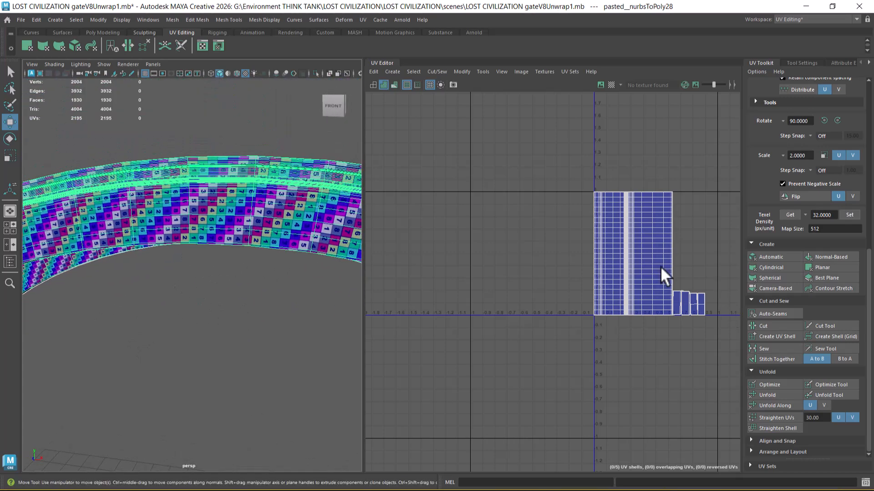
# Select all of the arch's UVs, rotate them counterclockwise by 90° three times, and clear the selection.
pyautogui.moveTo(656, 250); pyautogui.dragTo(691, 244, button='right')
pyautogui.moveTo(575, 168); pyautogui.dragTo(734, 396)
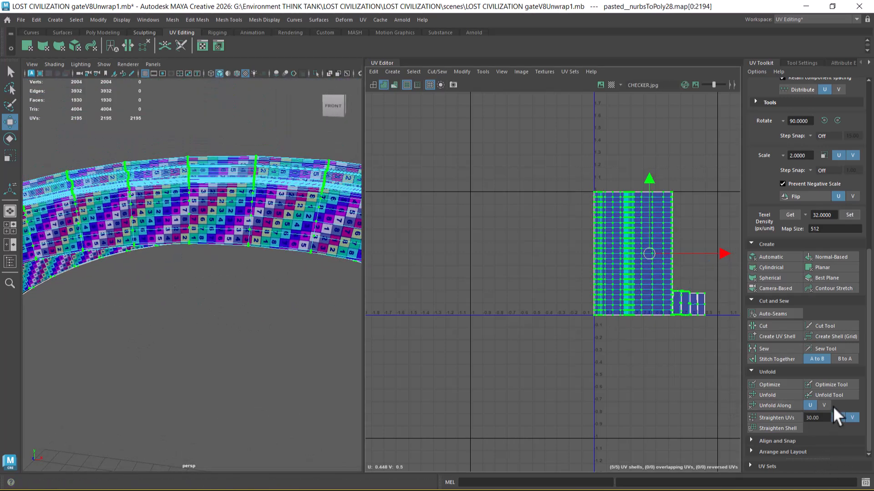
pyautogui.scroll(5, 836, 320)
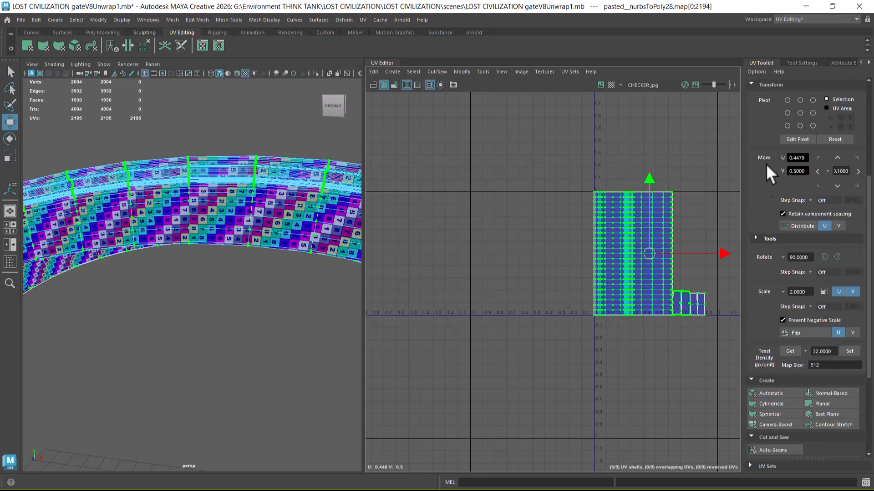
pyautogui.click(823, 257)
pyautogui.click(824, 258)
pyautogui.click(823, 258)
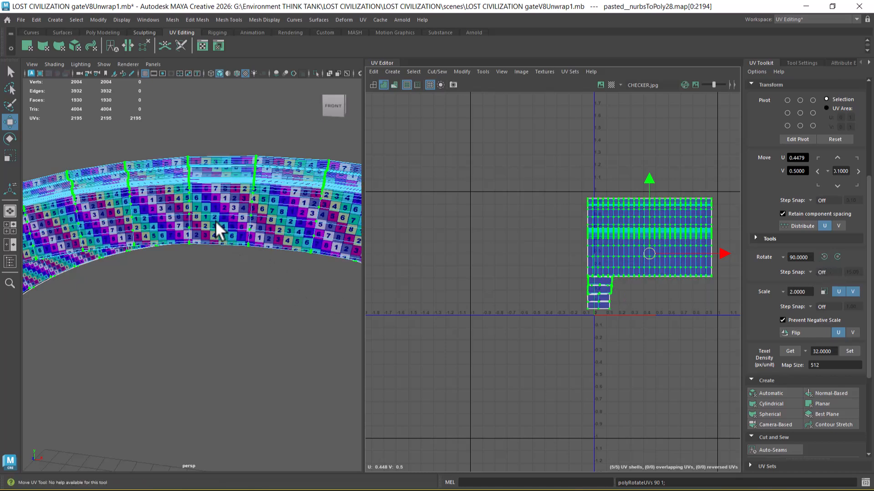
pyautogui.click(294, 275)
pyautogui.click(283, 316)
pyautogui.keyDown('alt'); pyautogui.moveTo(284, 317); pyautogui.dragTo(281, 238, button='right'); pyautogui.keyUp('alt')
pyautogui.keyDown('alt'); pyautogui.moveTo(280, 238); pyautogui.dragTo(281, 263, button='middle'); pyautogui.keyUp('alt')
pyautogui.keyDown('alt'); pyautogui.moveTo(286, 301); pyautogui.dragTo(262, 266, button='middle'); pyautogui.keyUp('alt')
pyautogui.keyDown('alt'); pyautogui.moveTo(266, 293); pyautogui.dragTo(276, 258, button='right'); pyautogui.keyUp('alt')
# Switch to Chrome and search the cg artist all rounder YouTube channel for "uv".
pyautogui.press('super')
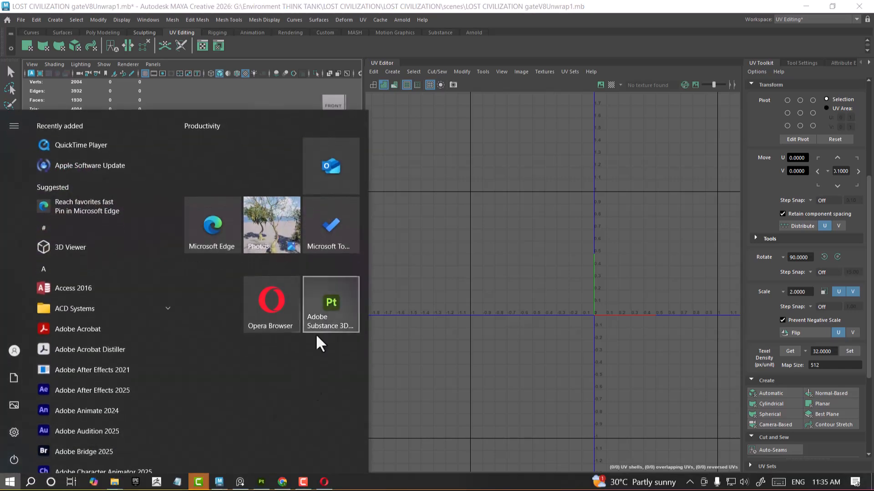
pyautogui.moveTo(282, 484)
pyautogui.click(291, 455)
pyautogui.moveTo(512, 102); pyautogui.dragTo(470, 101)
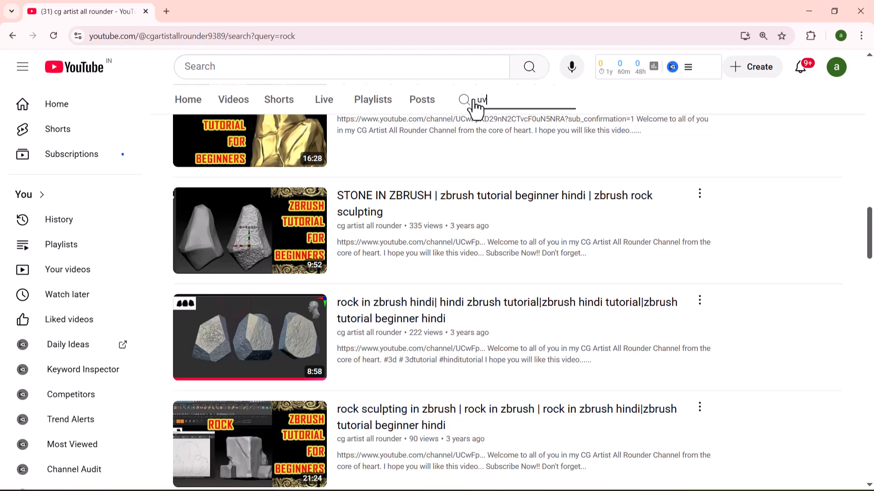
pyautogui.write('uv')
pyautogui.press('Return')
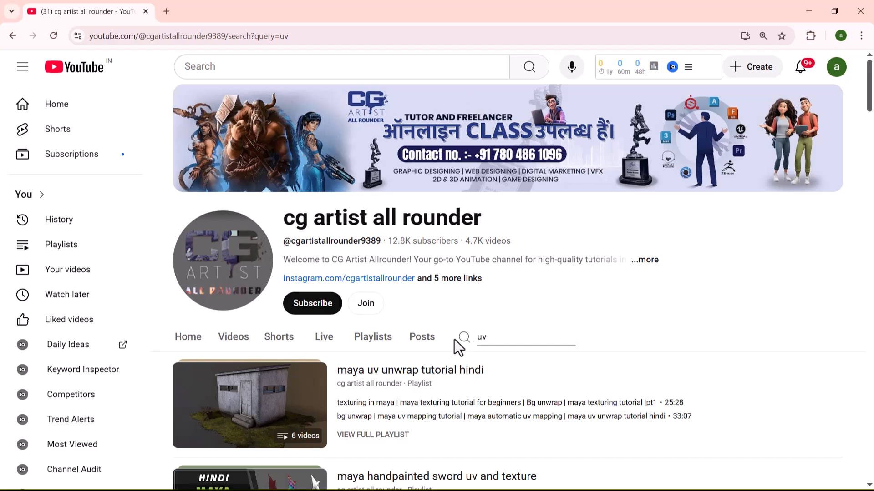
# Find the "maya texturing tutorial | maya texturing tutorial in hindi" playlist in the results and view it in a new tab.
pyautogui.scroll(-4, 455, 327)
pyautogui.scroll(-6, 448, 283)
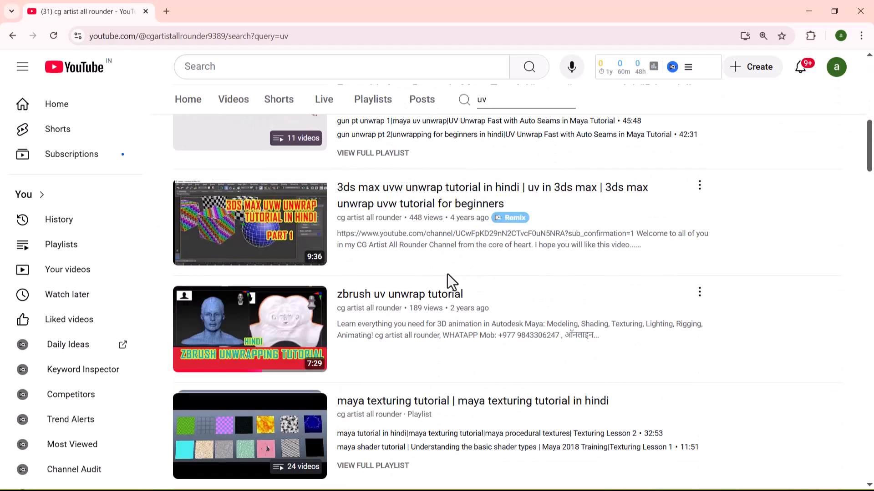
pyautogui.scroll(-4, 449, 278)
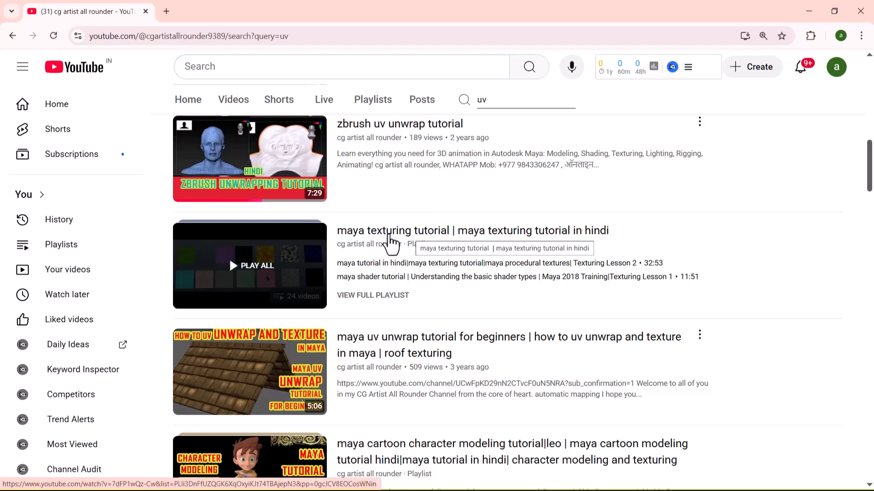
pyautogui.middleClick(385, 234)
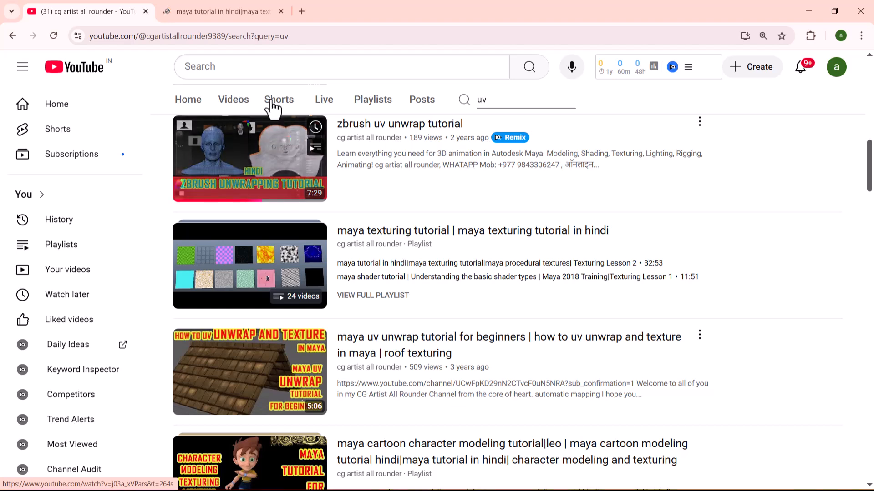
pyautogui.click(239, 13)
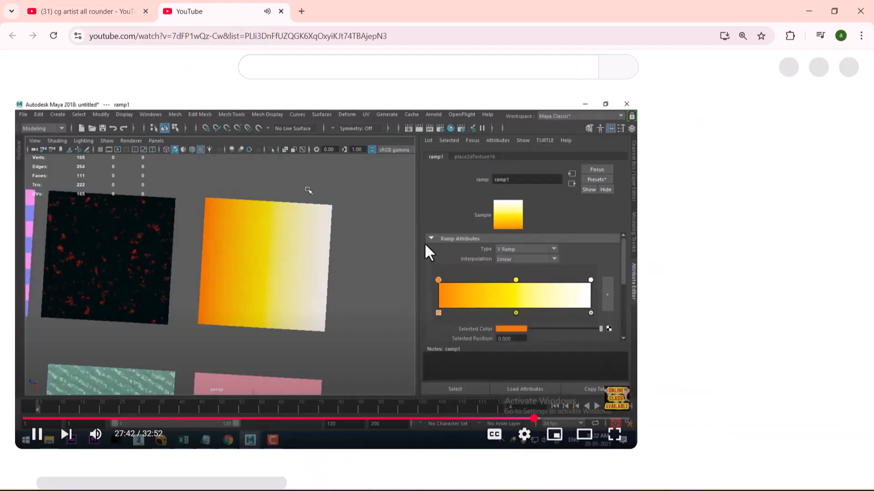
# Pause the video and look through the lessons listed in the Maya texturing playlist.
pyautogui.press('space')
pyautogui.scroll(-5, 748, 275)
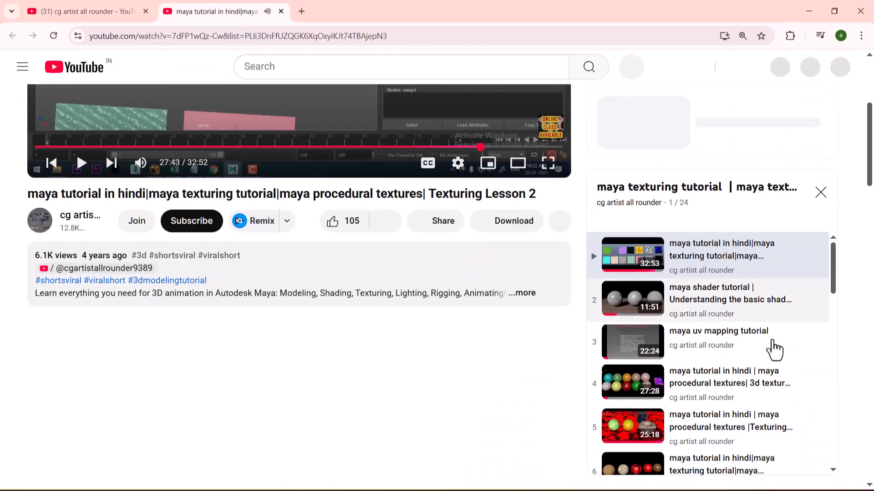
pyautogui.scroll(-6, 772, 332)
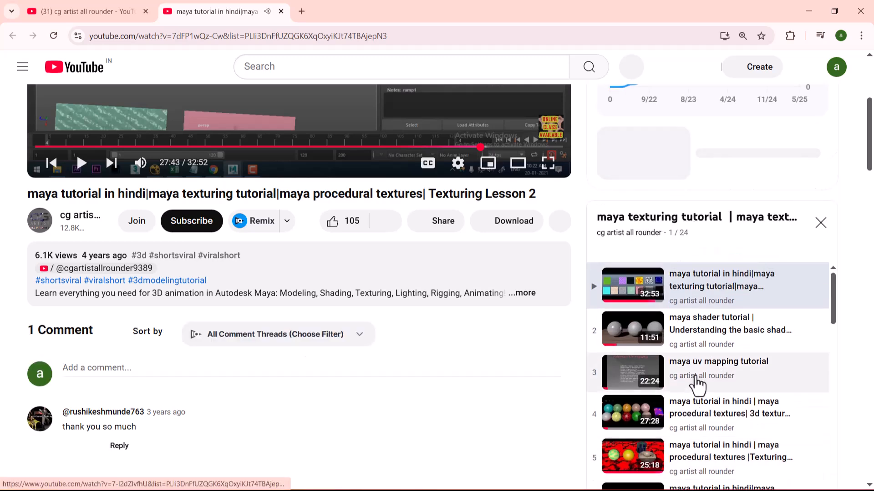
pyautogui.scroll(-2, 715, 382)
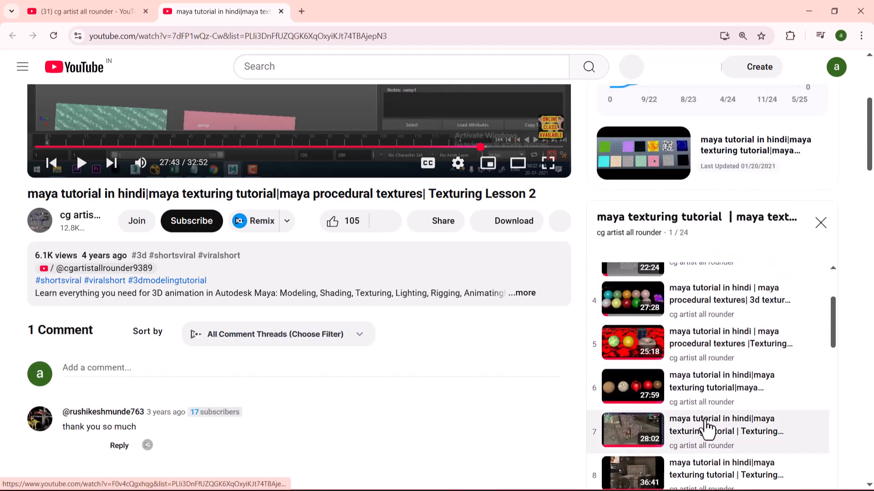
pyautogui.scroll(-1, 669, 430)
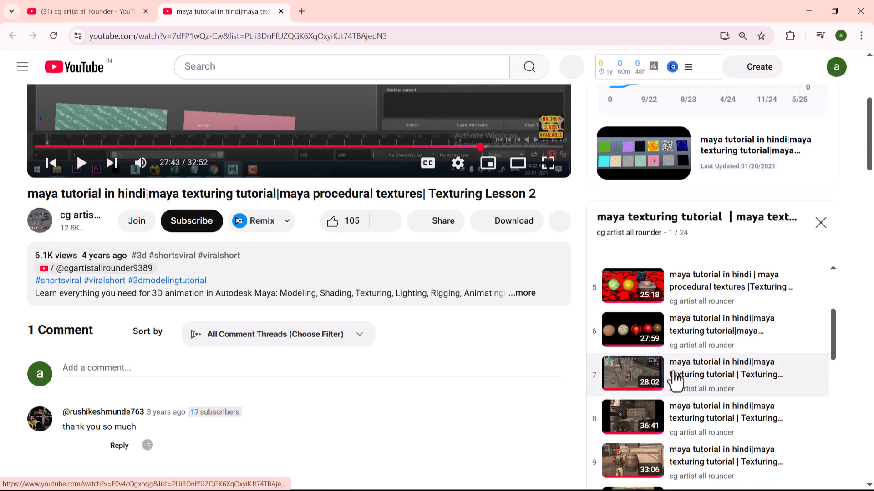
pyautogui.scroll(-1, 703, 437)
pyautogui.scroll(-1, 705, 430)
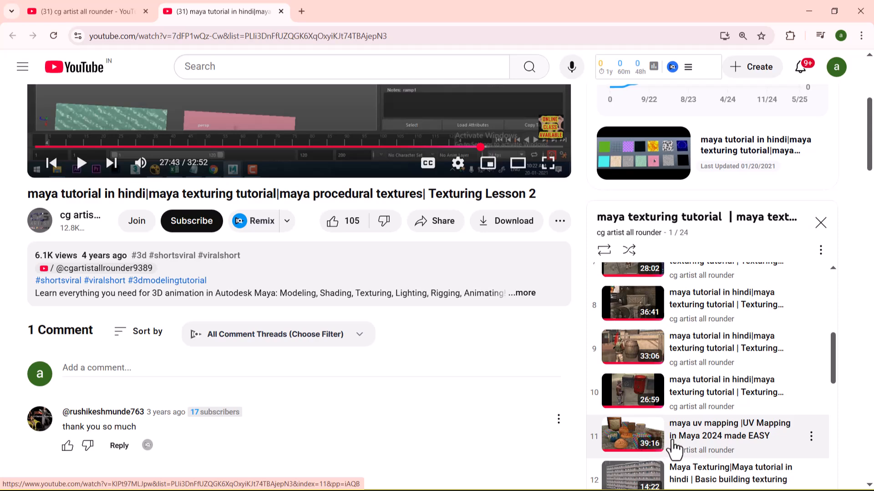
# Return to the channel's "uv" search results and look through the remaining UV unwrapping videos and playlists.
pyautogui.click(112, 18)
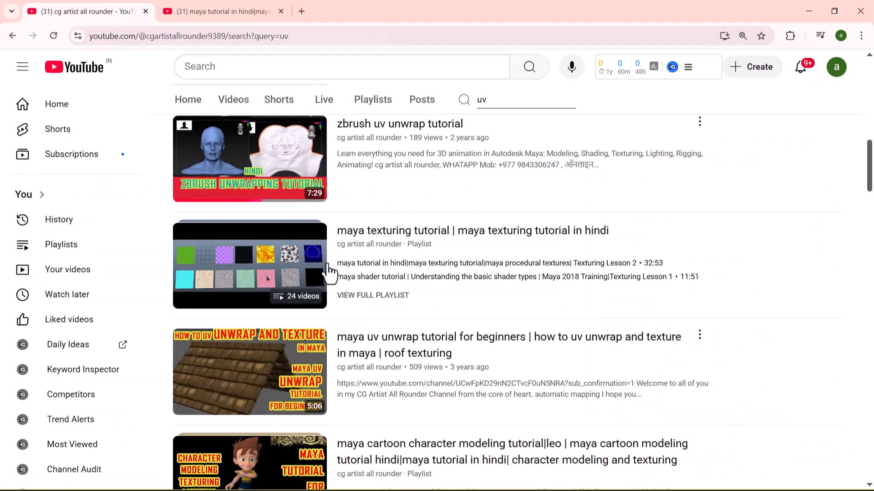
pyautogui.scroll(-7, 494, 303)
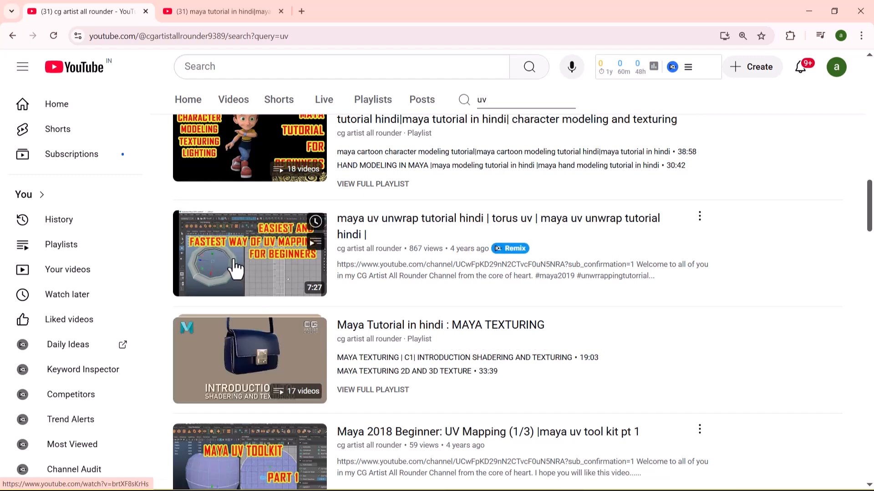
pyautogui.scroll(-3, 248, 277)
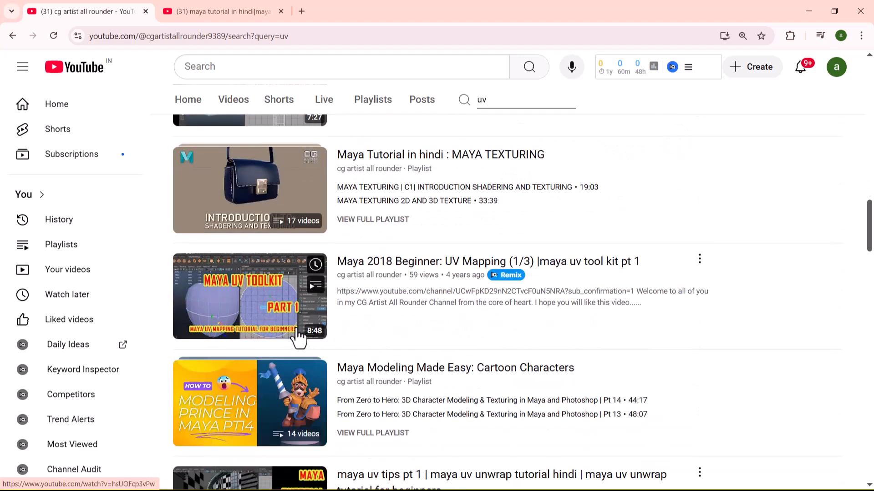
pyautogui.scroll(-8, 298, 337)
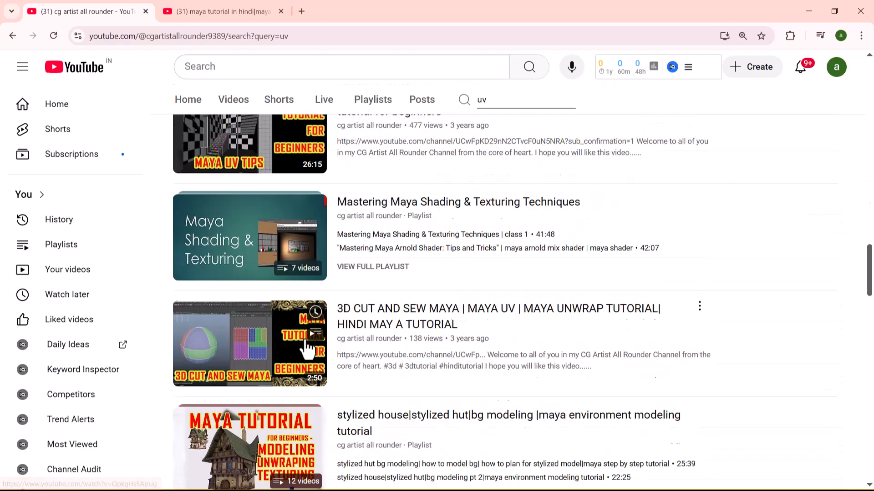
pyautogui.scroll(-10, 307, 350)
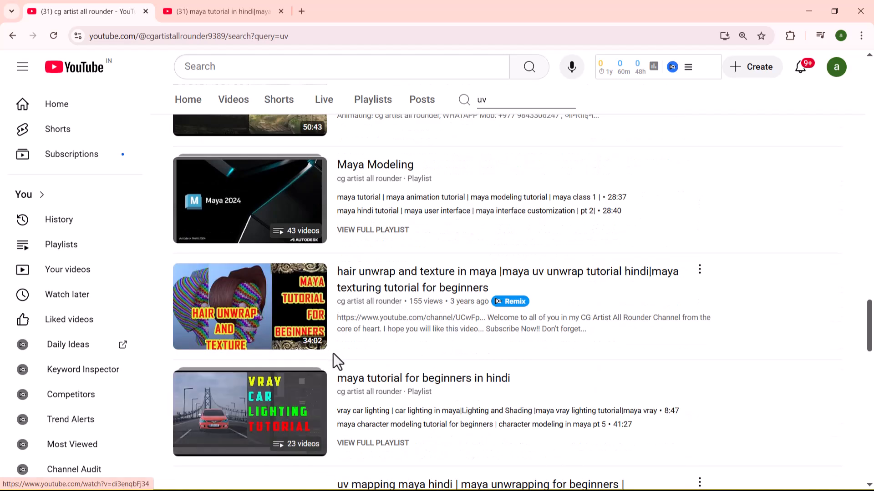
pyautogui.scroll(-1, 345, 364)
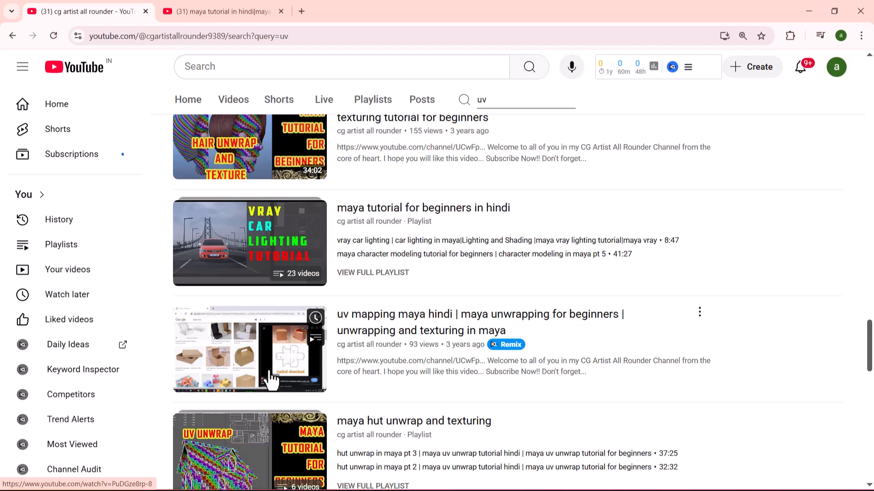
pyautogui.scroll(-4, 395, 275)
pyautogui.scroll(-4, 384, 410)
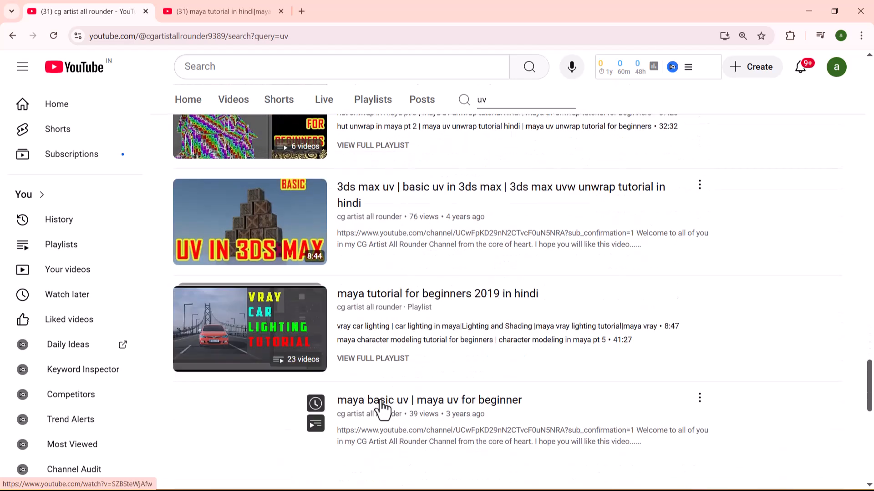
pyautogui.scroll(-3, 407, 327)
pyautogui.scroll(-4, 423, 325)
pyautogui.press('super')
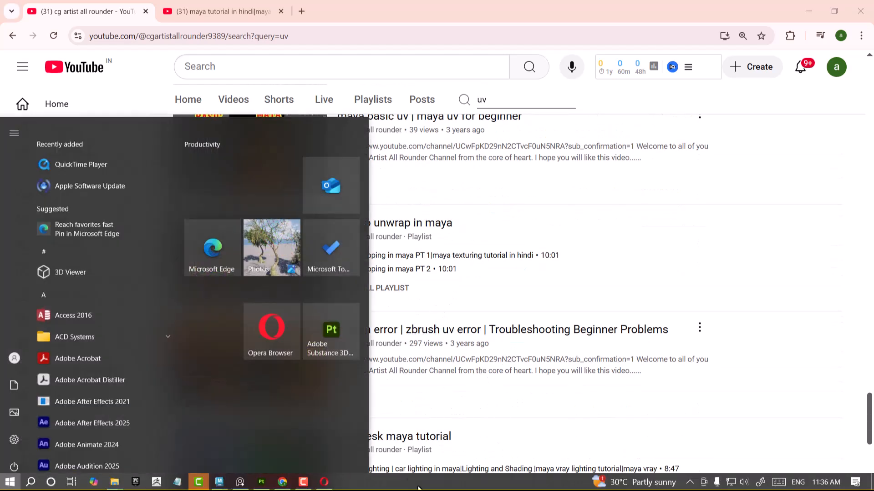